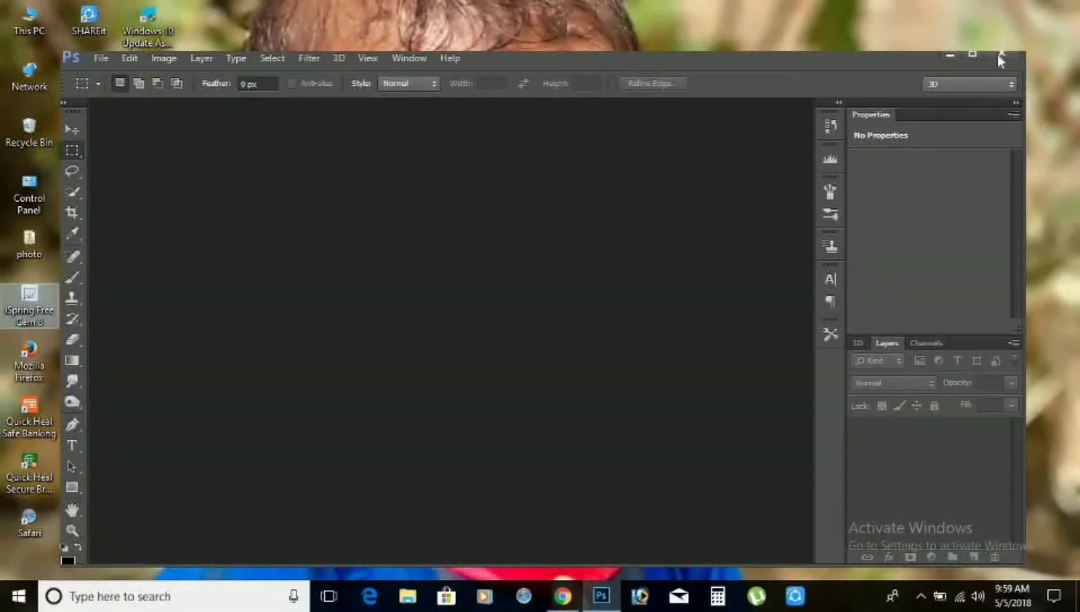
# Open the DSCN2030 photo from the Downloads folder in a maximized Photoshop window
pyautogui.click(972, 57)
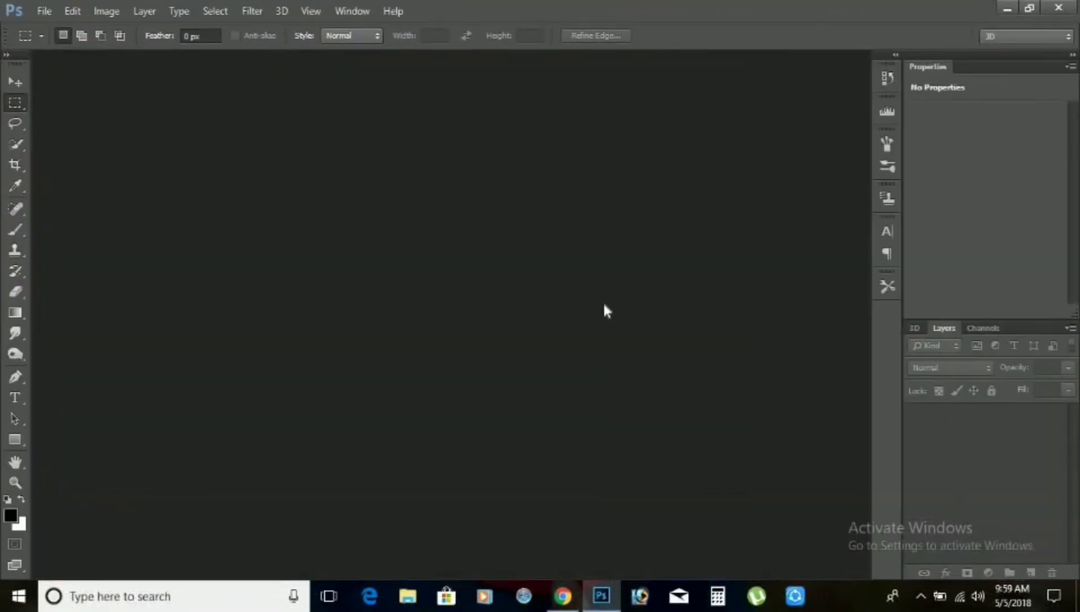
pyautogui.hotkey('ctrl', 'o')
pyautogui.click(71, 138)
pyautogui.doubleClick(598, 241)
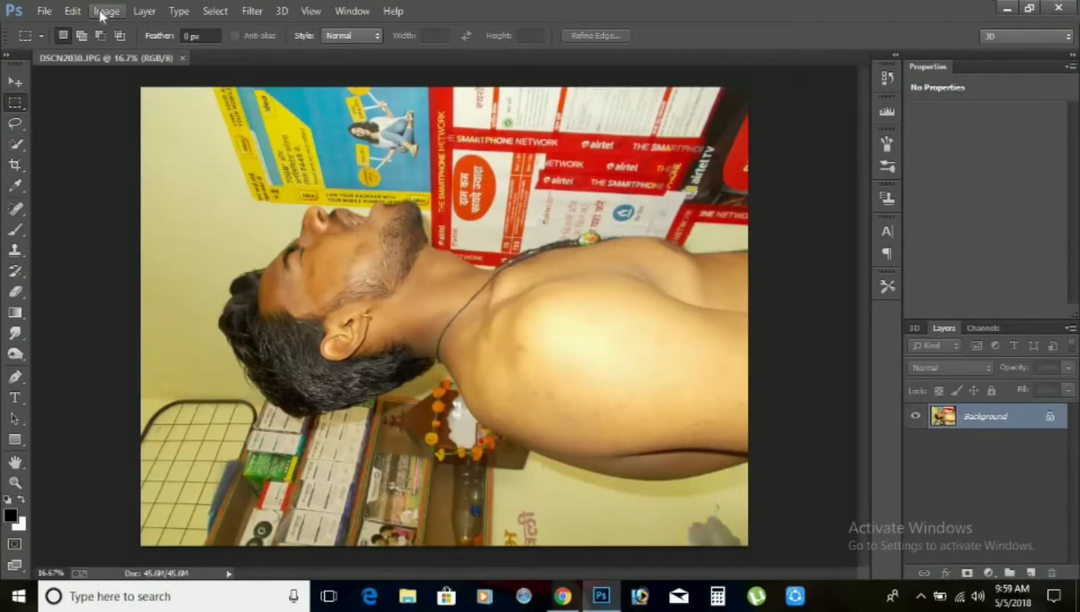
# Rotate the photo 90° clockwise so the portrait stands upright, and zoom in
pyautogui.click(103, 12)
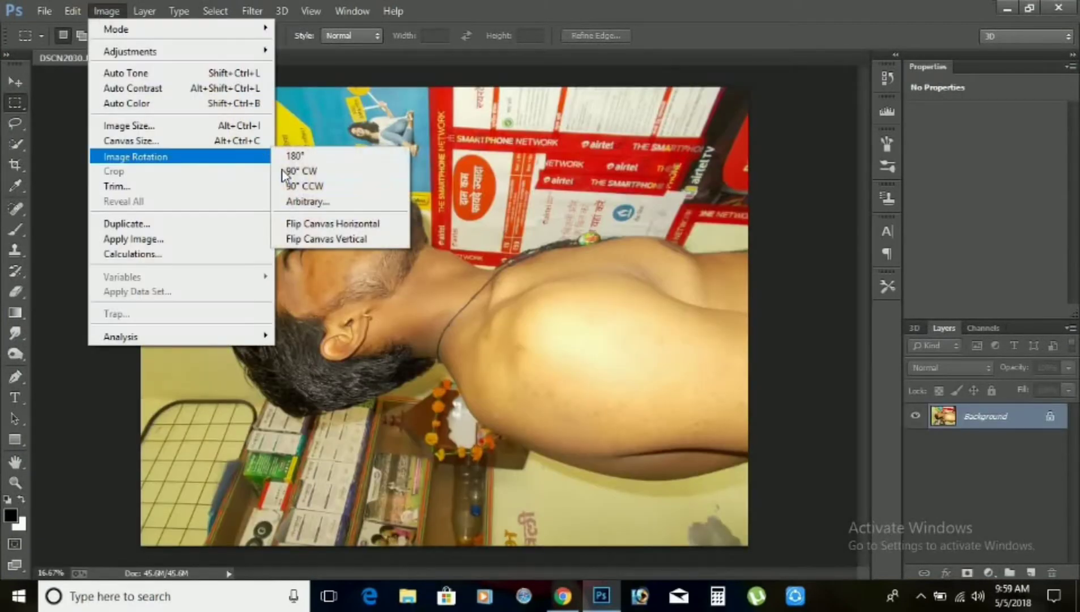
pyautogui.click(289, 174)
pyautogui.hotkey('ctrl', '+')
pyautogui.hotkey('ctrl', '+')
pyautogui.hotkey('ctrl', '+')
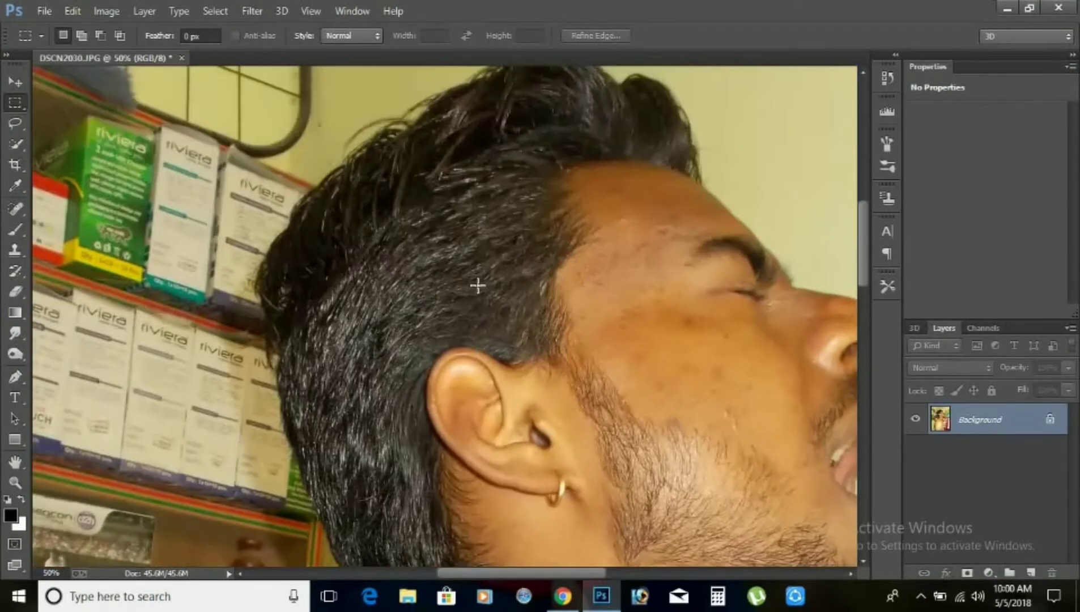
# Trace a Pen path around the top and right side of the man's hair
pyautogui.scroll(5, 477, 284)
pyautogui.press('p')
pyautogui.click(297, 232)
pyautogui.click(408, 158)
pyautogui.scroll(3, 423, 162)
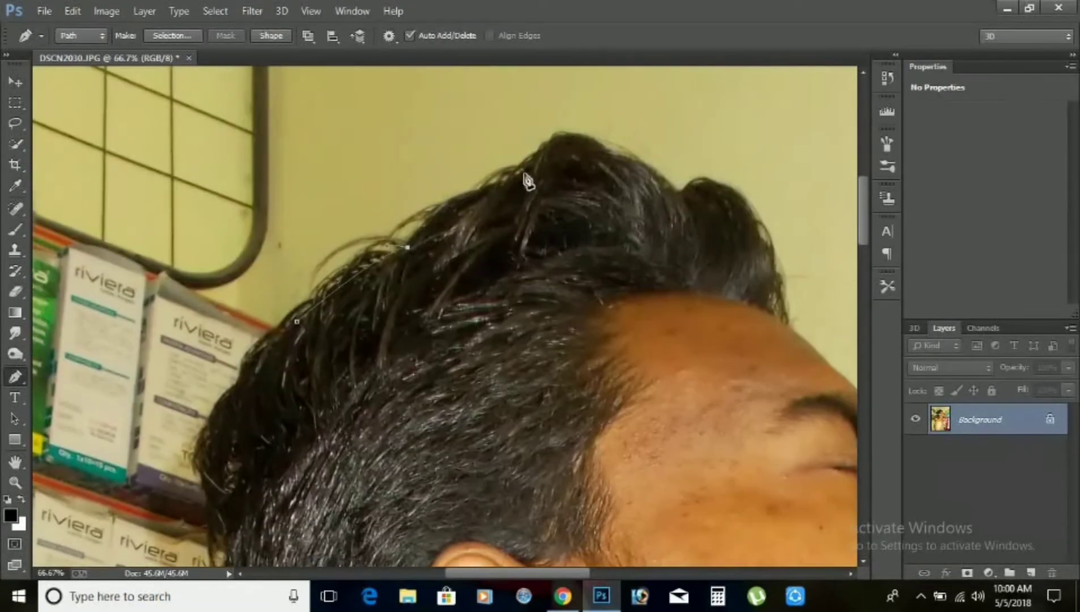
pyautogui.moveTo(516, 179); pyautogui.dragTo(585, 200)
pyautogui.moveTo(607, 149); pyautogui.dragTo(661, 195)
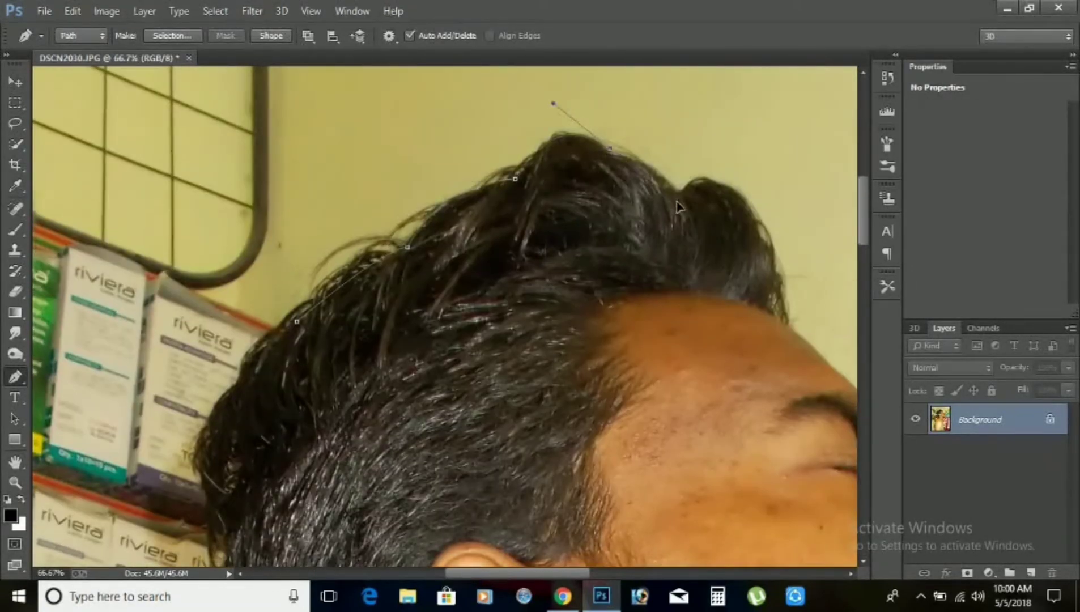
pyautogui.click(677, 193)
pyautogui.moveTo(759, 238); pyautogui.dragTo(778, 322)
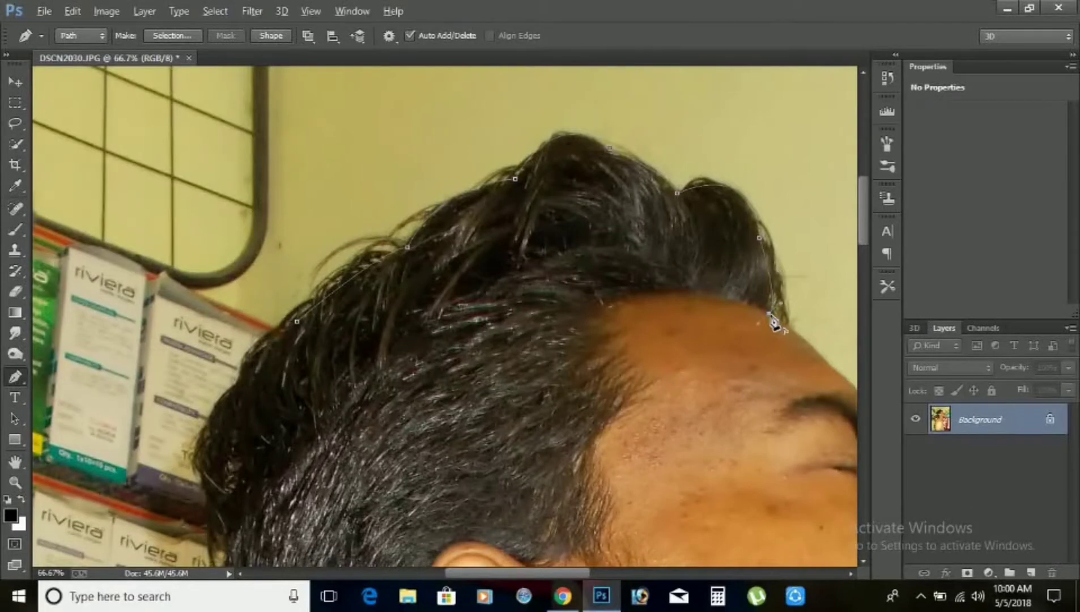
# Continue the path down the face to the lips
pyautogui.hscroll(10, 771, 313)
pyautogui.scroll(-3, 747, 293)
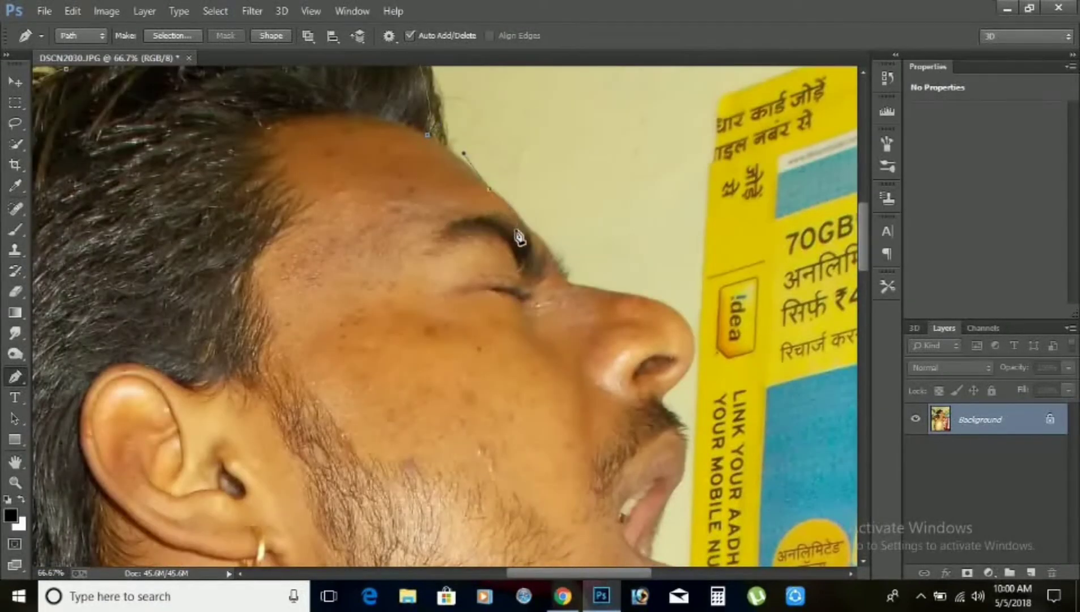
pyautogui.scroll(-2, 575, 317)
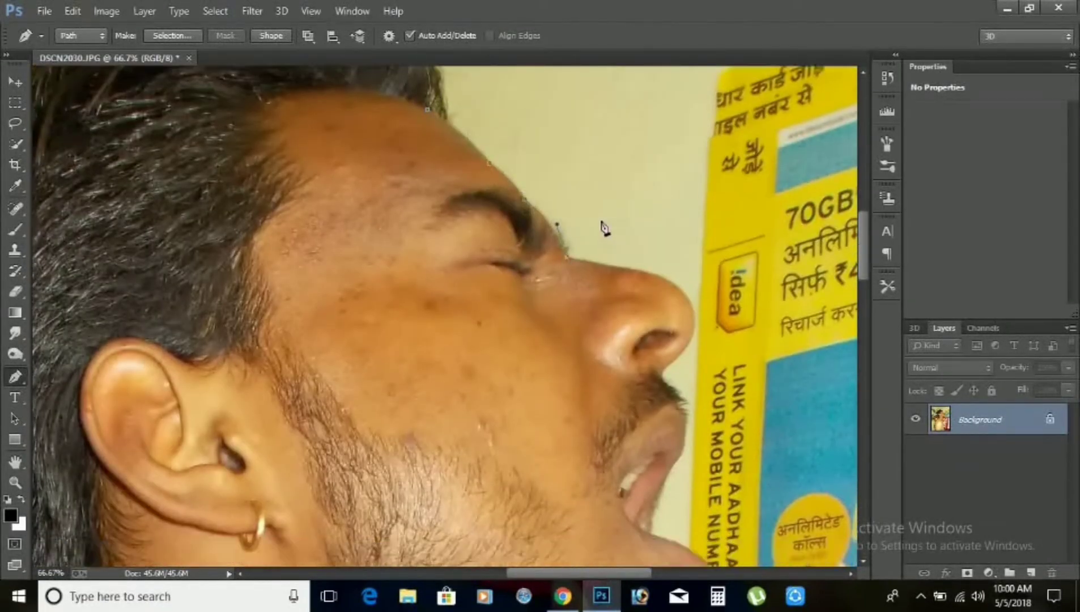
pyautogui.scroll(-2, 603, 229)
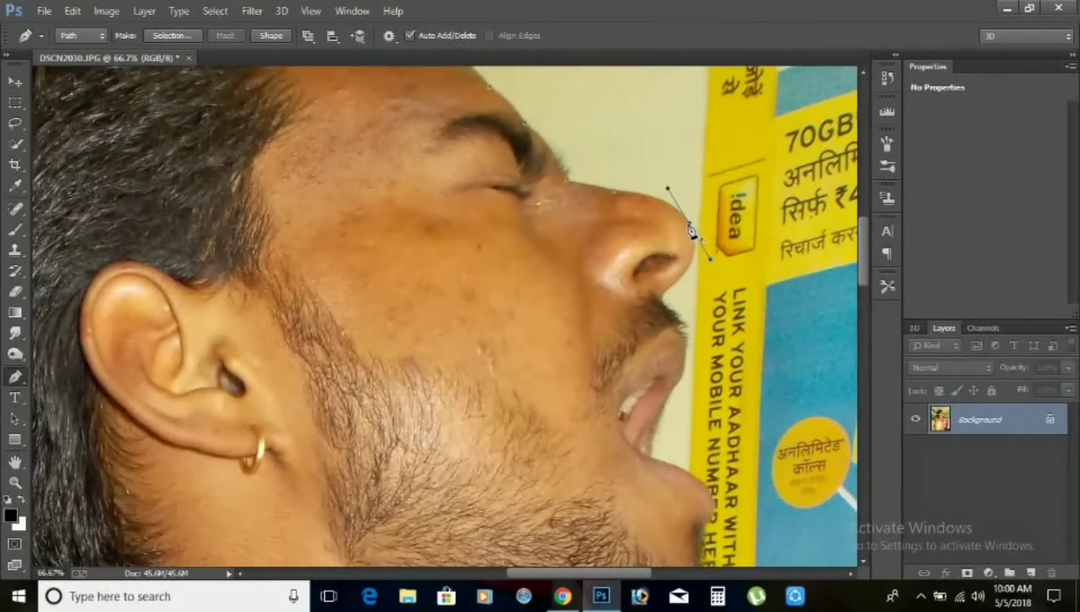
pyautogui.scroll(-2, 693, 232)
pyautogui.moveTo(651, 217); pyautogui.dragTo(673, 205)
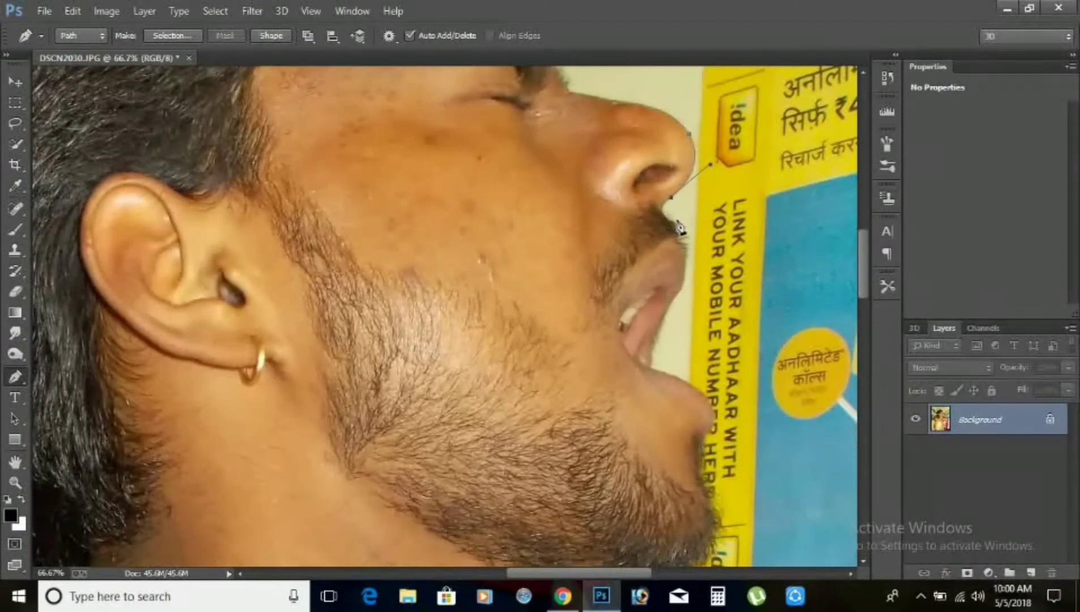
pyautogui.scroll(-2, 687, 240)
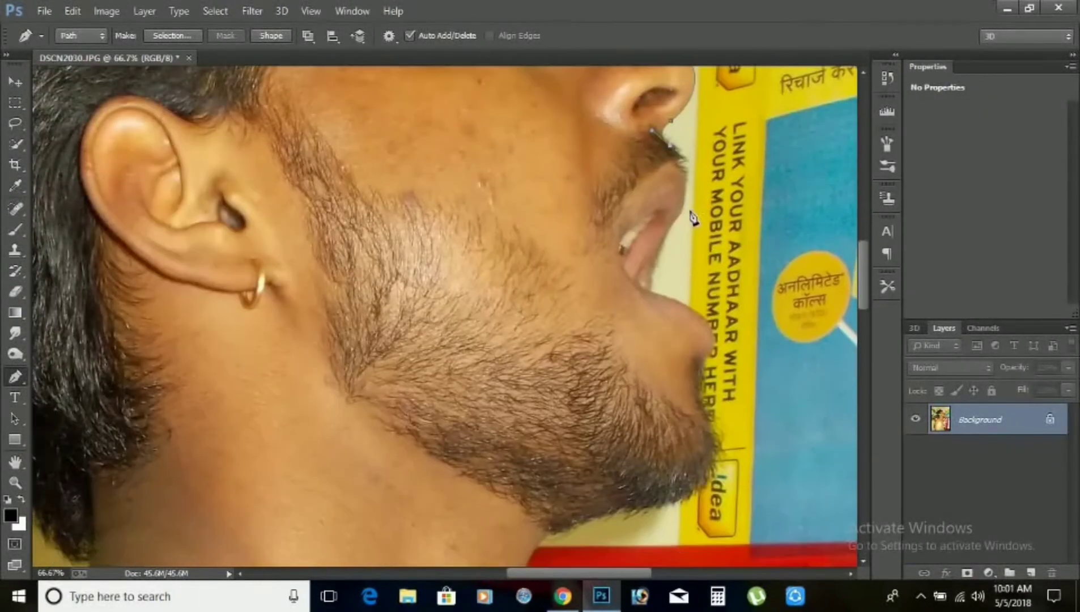
pyautogui.click(683, 211)
pyautogui.scroll(-2, 690, 195)
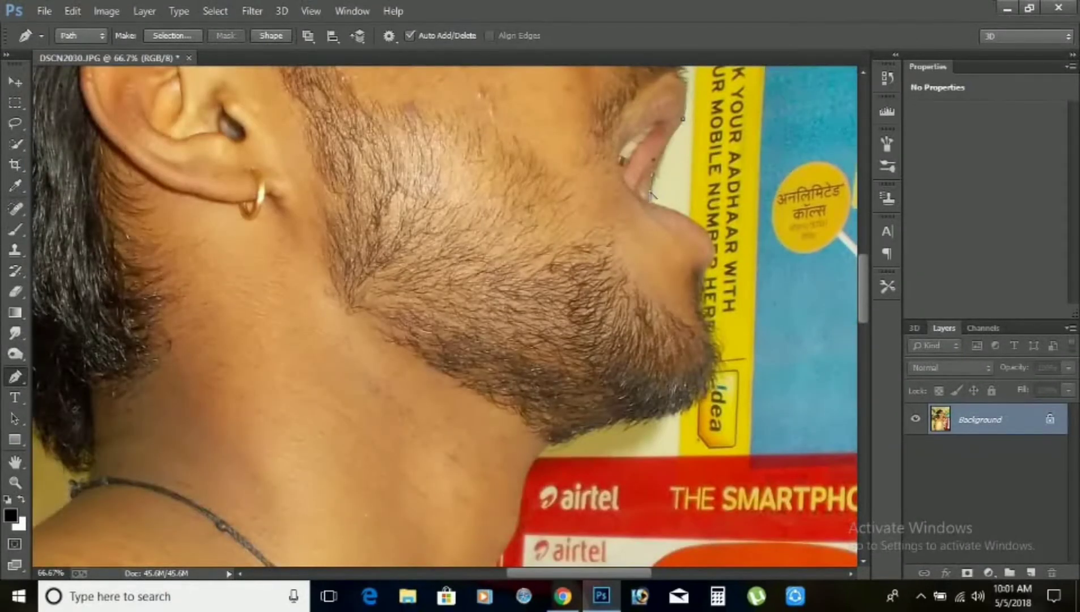
pyautogui.scroll(-2, 651, 196)
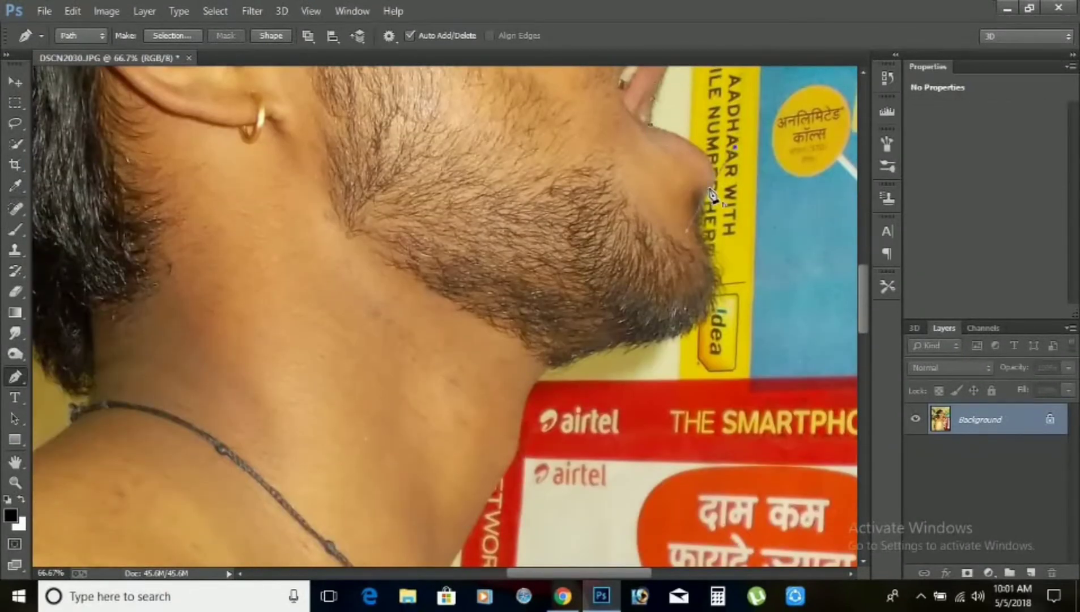
pyautogui.scroll(-4, 705, 232)
pyautogui.scroll(1, 649, 227)
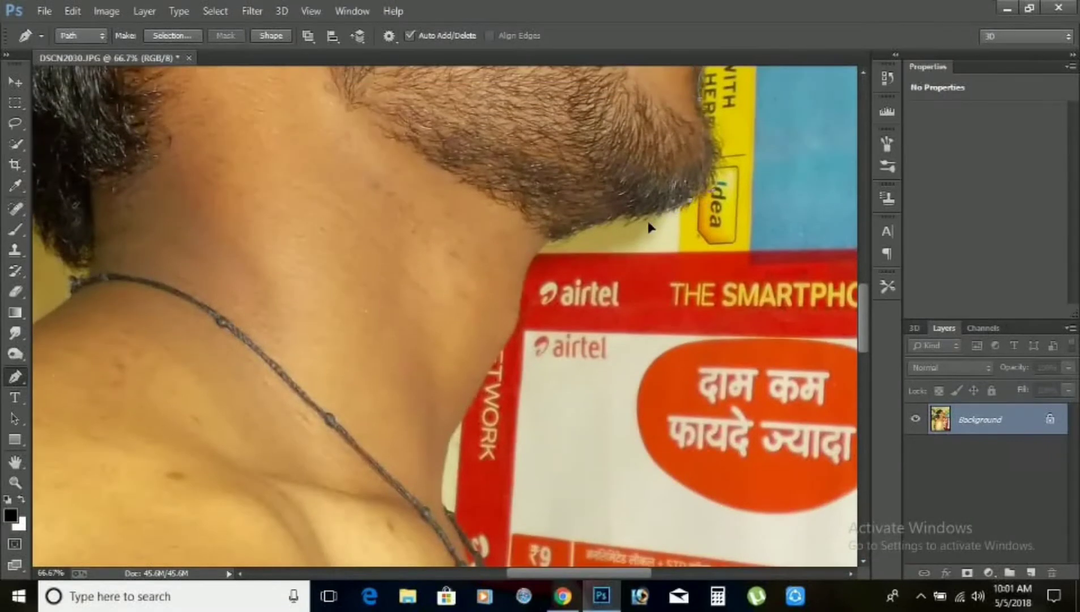
pyautogui.scroll(-2, 683, 160)
# Extend the path along the jawline and neck to the shoulder top
pyautogui.click(569, 159)
pyautogui.scroll(-1, 590, 122)
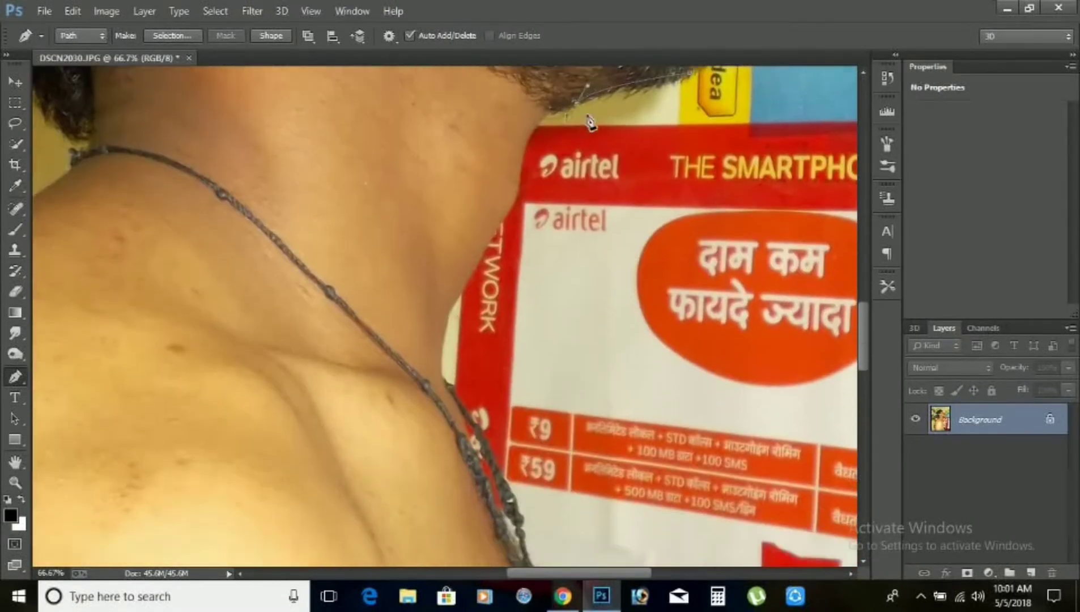
pyautogui.scroll(-1, 530, 156)
pyautogui.scroll(-2, 513, 164)
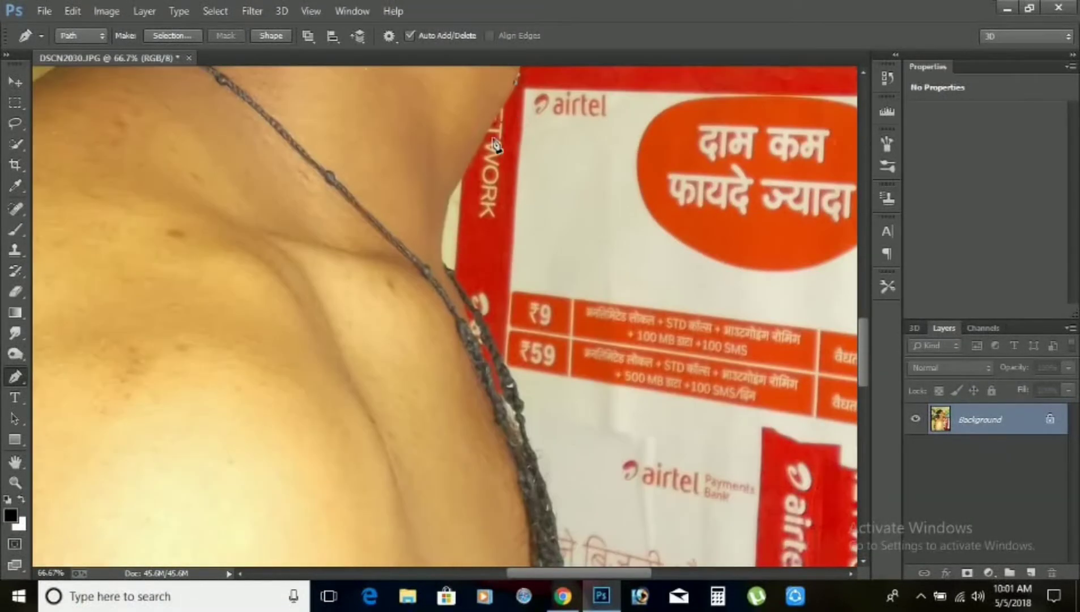
pyautogui.scroll(-1, 445, 207)
pyautogui.scroll(-1, 453, 184)
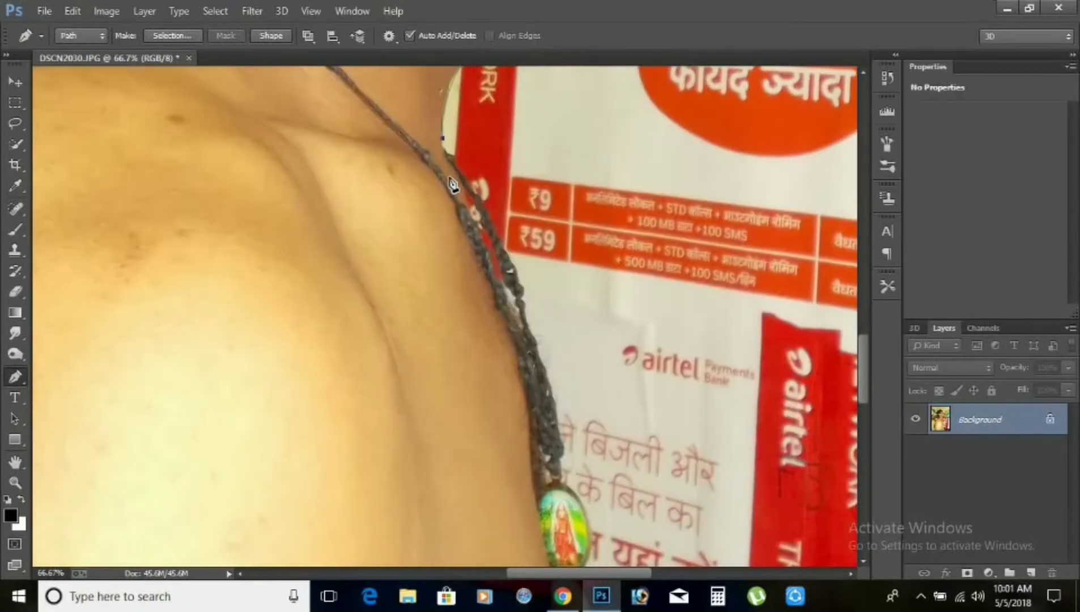
pyautogui.scroll(-2, 549, 279)
pyautogui.scroll(4, 531, 330)
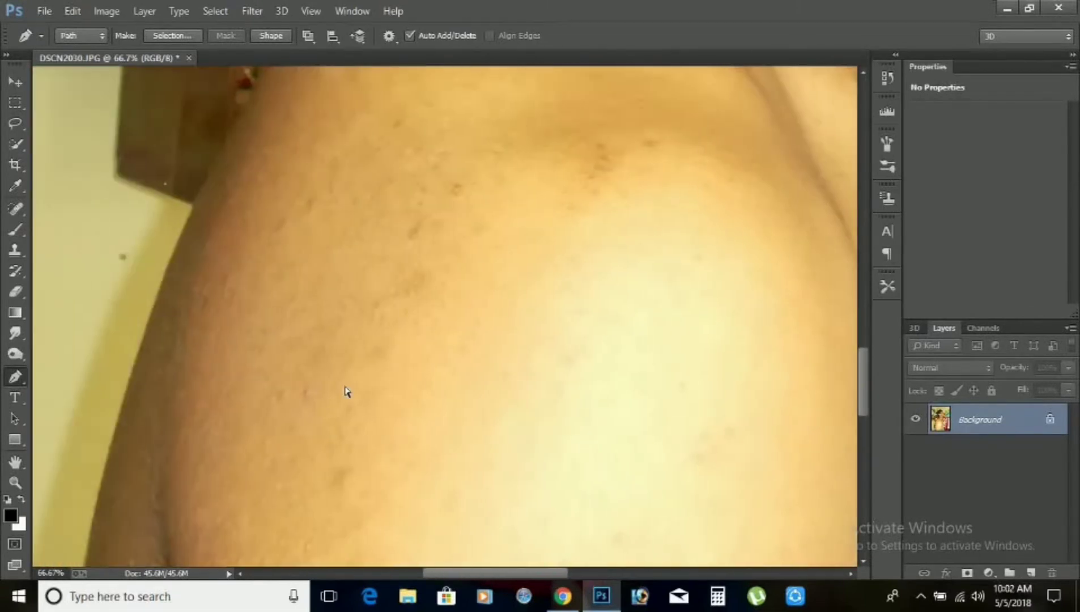
pyautogui.scroll(2, 349, 392)
pyautogui.scroll(2, 473, 361)
pyautogui.moveTo(412, 134); pyautogui.dragTo(548, 106)
# Close the path up the nape and back of the hair, then convert it to a selection
pyautogui.scroll(2, 550, 192)
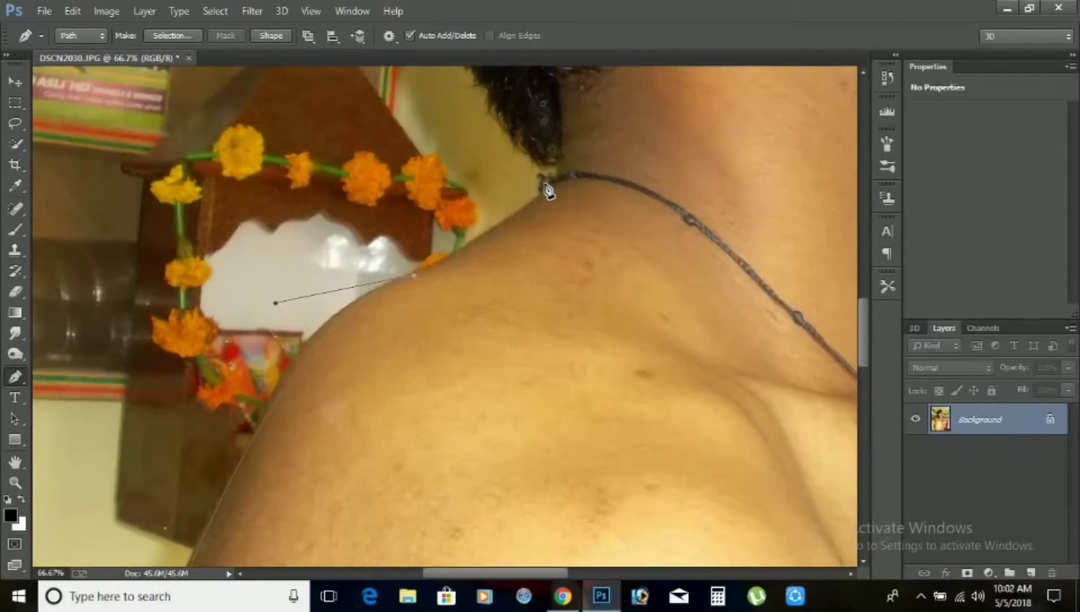
pyautogui.moveTo(544, 186); pyautogui.dragTo(550, 196)
pyautogui.scroll(1, 550, 195)
pyautogui.scroll(1, 549, 198)
pyautogui.scroll(2, 559, 241)
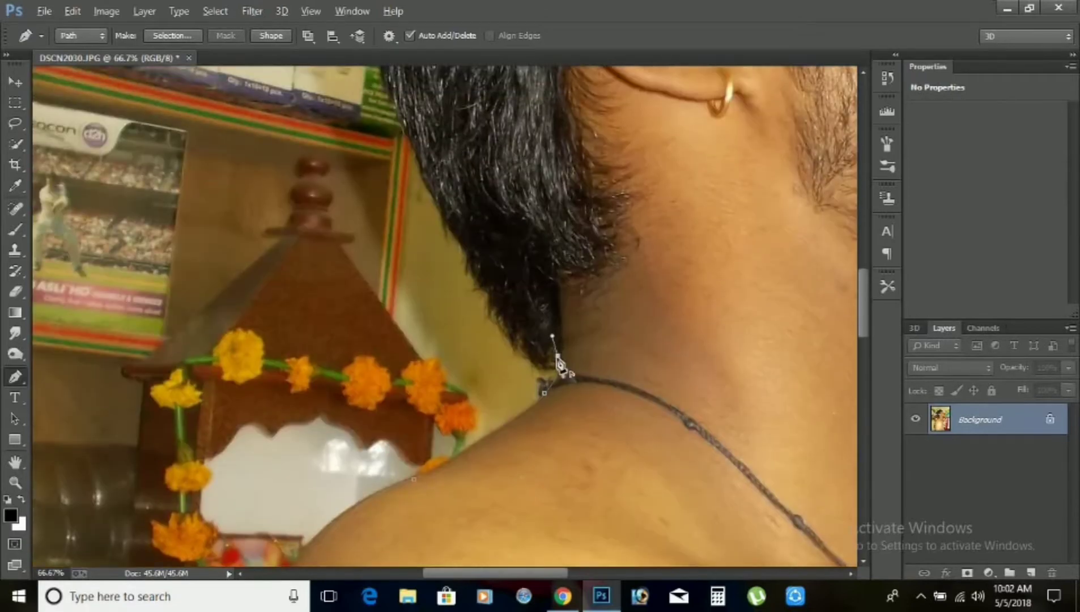
pyautogui.scroll(2, 471, 325)
pyautogui.click(466, 315)
pyautogui.scroll(3, 387, 250)
pyautogui.click(388, 247)
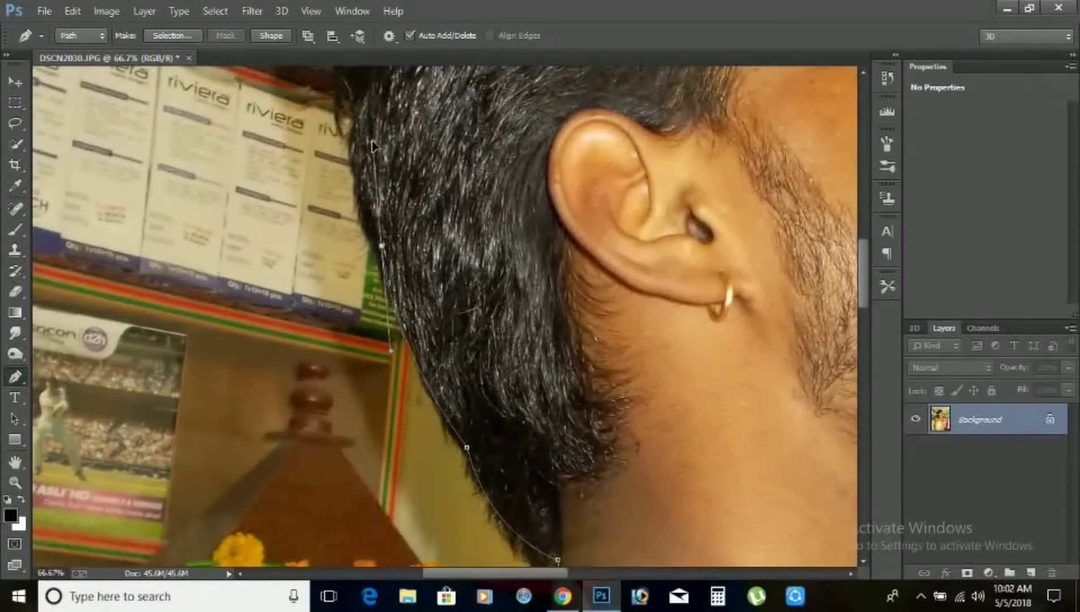
pyautogui.scroll(3, 386, 170)
pyautogui.moveTo(386, 164); pyautogui.dragTo(446, 108)
pyautogui.scroll(3, 397, 159)
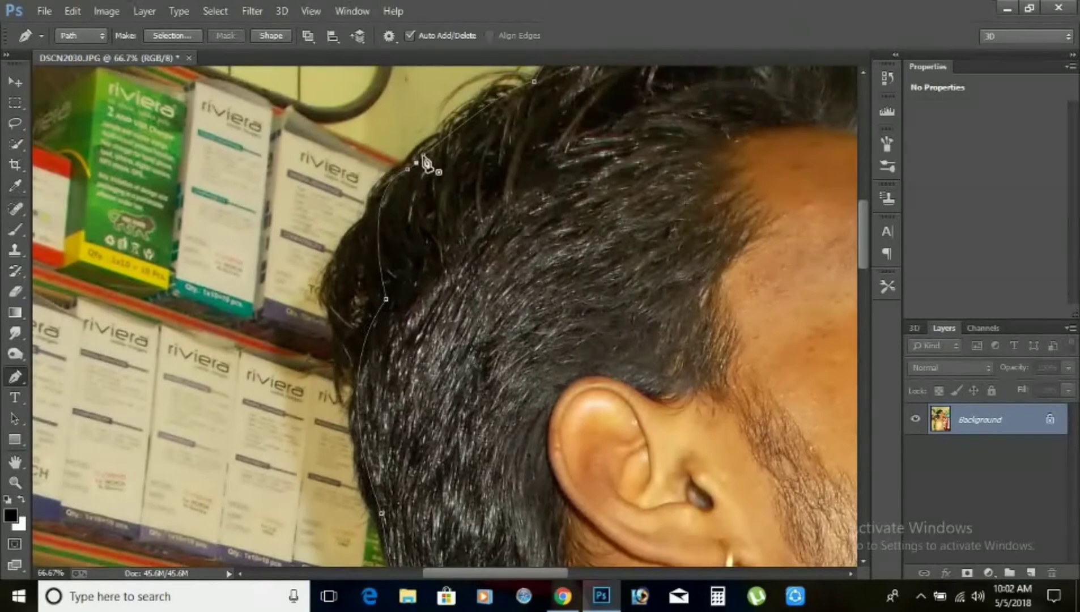
pyautogui.hotkey('ctrl', 'Return')
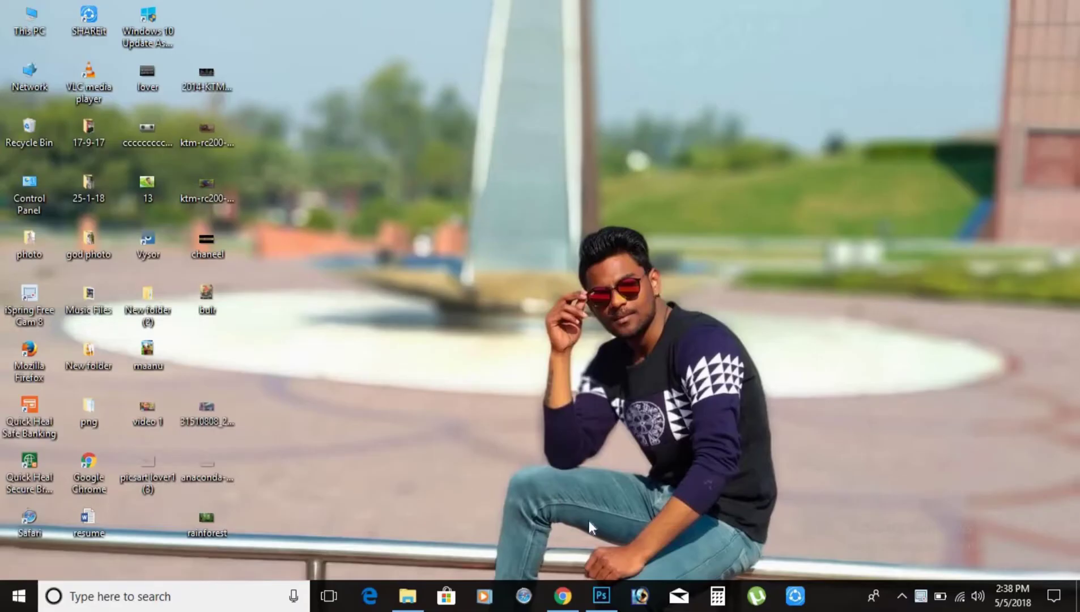
# Restore the 'anacoda pic png' document and browse Downloads with File > Open As
pyautogui.click(601, 595)
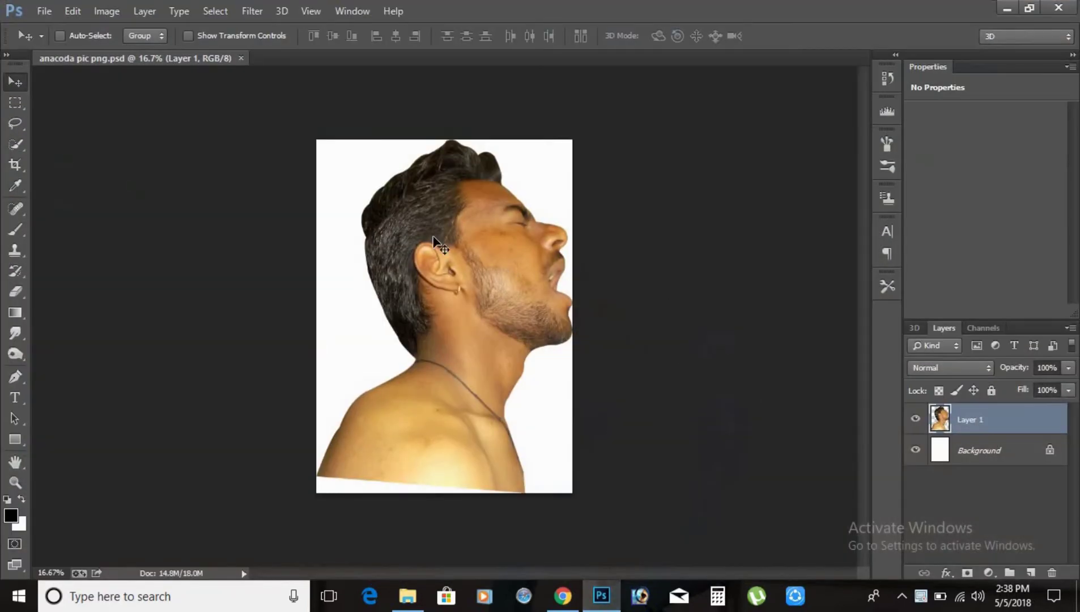
pyautogui.click(44, 12)
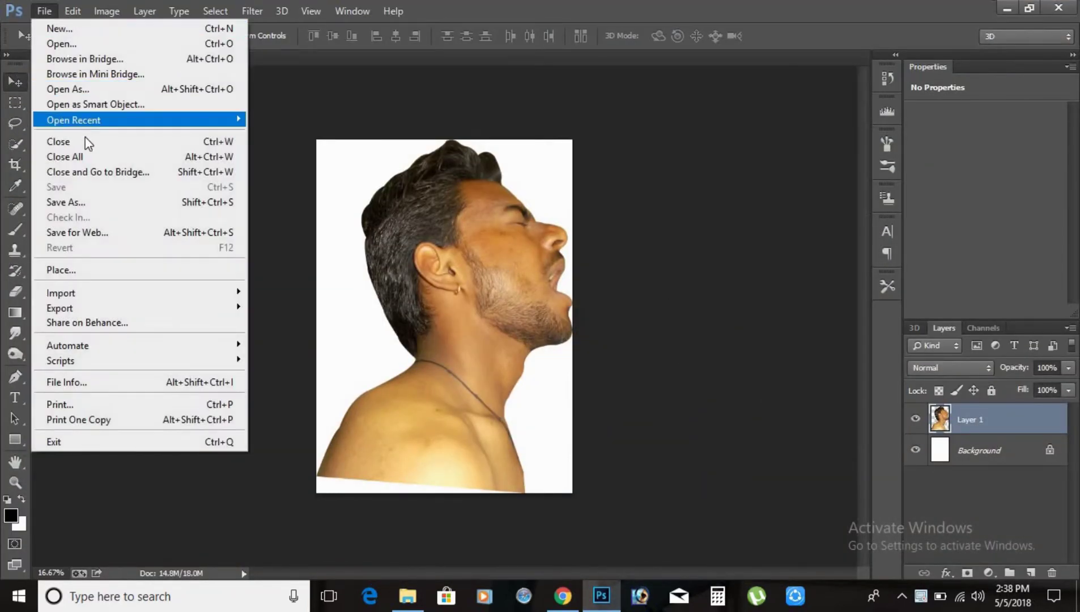
pyautogui.click(132, 91)
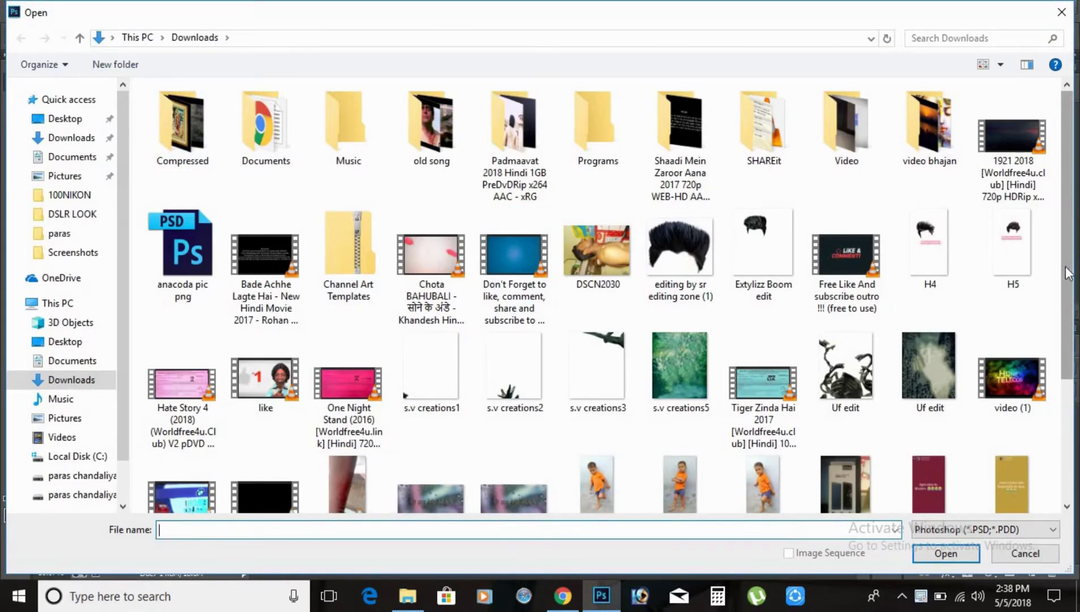
# Try opening the Uf edit file and dismiss the invalid-document error
pyautogui.click(851, 349)
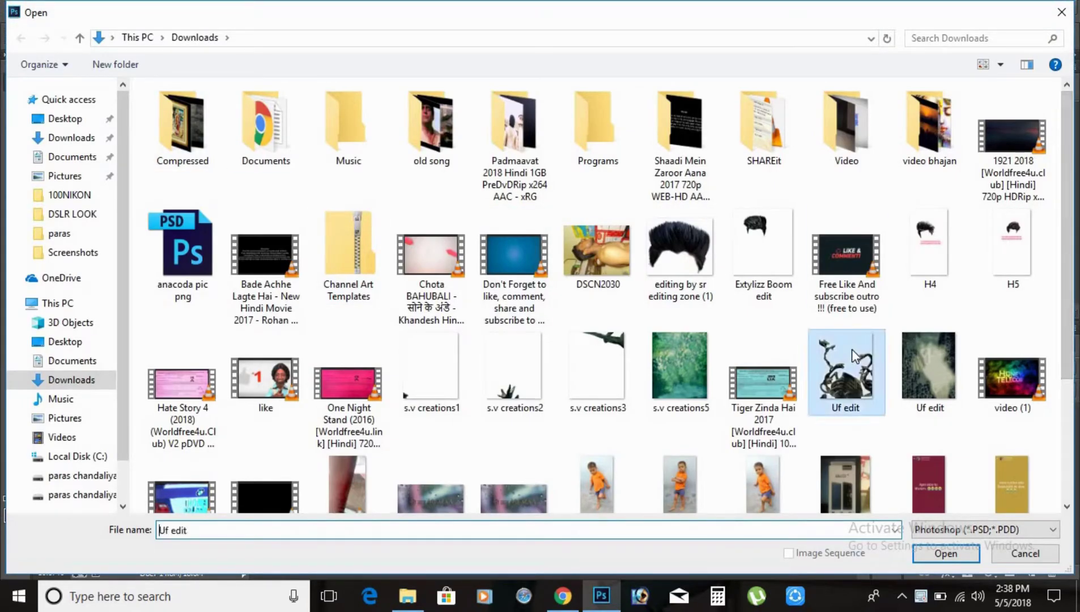
pyautogui.click(691, 371)
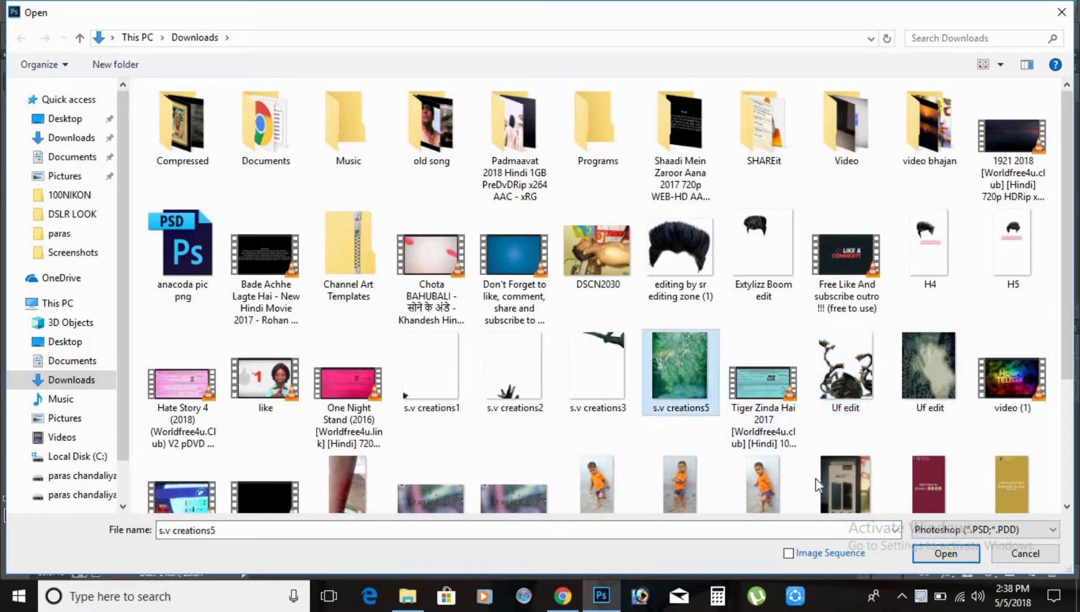
pyautogui.click(842, 401)
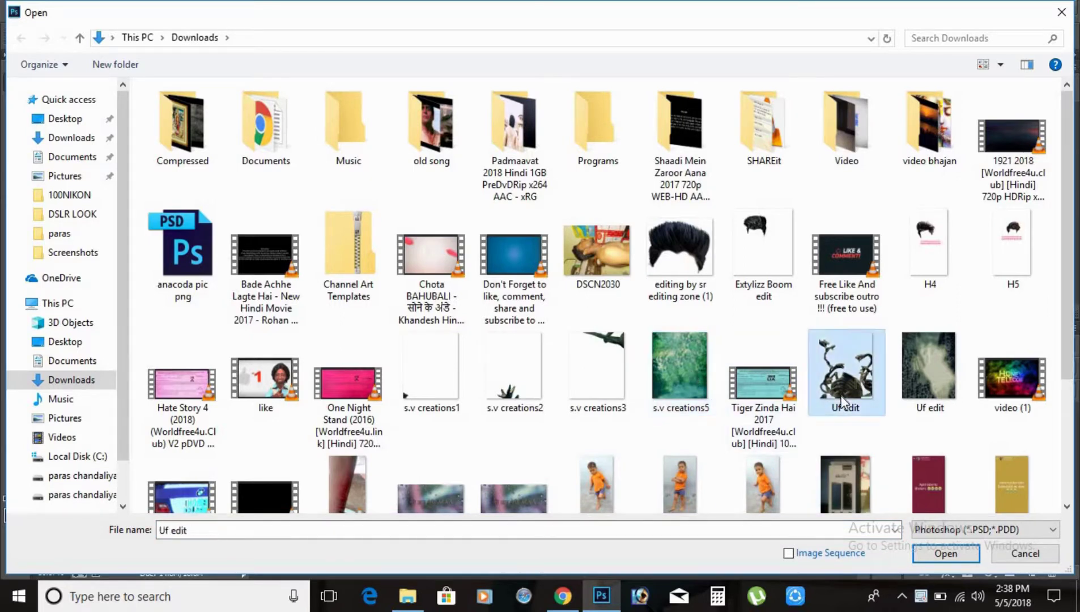
pyautogui.click(717, 388)
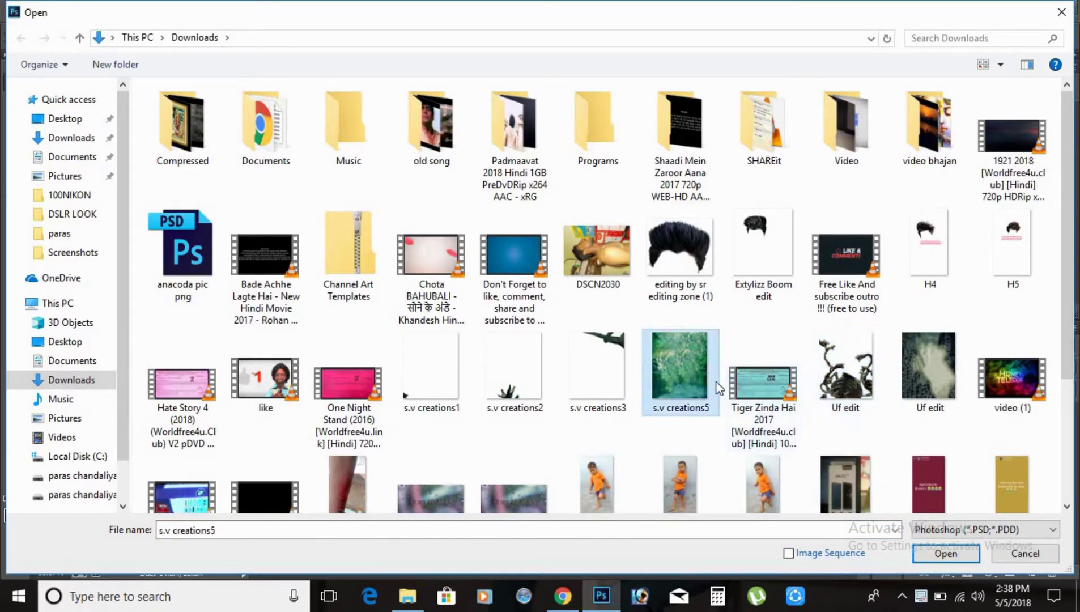
pyautogui.click(860, 387)
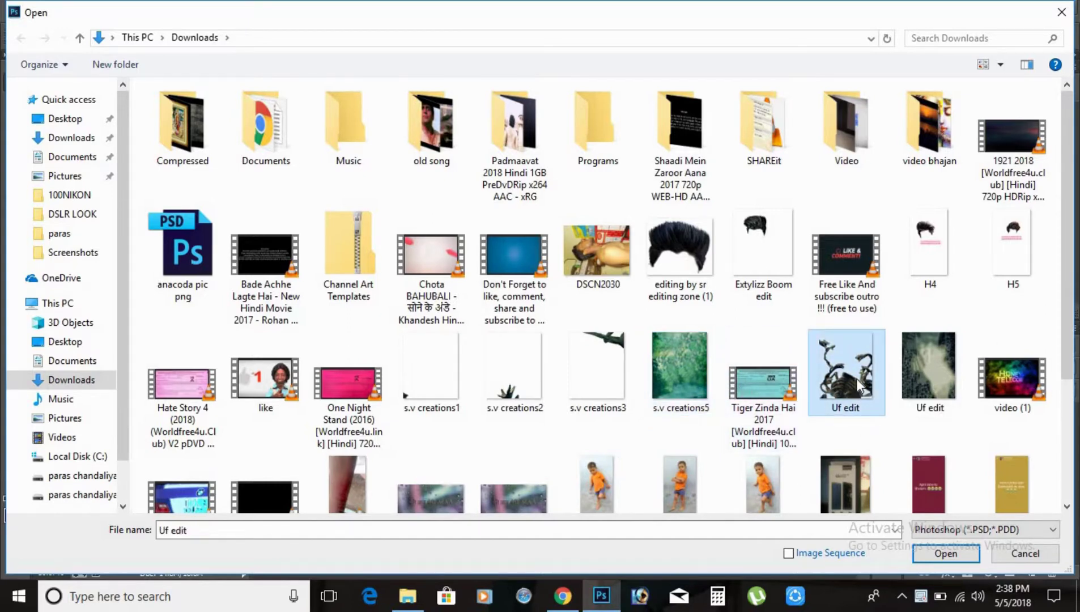
pyautogui.click(699, 367)
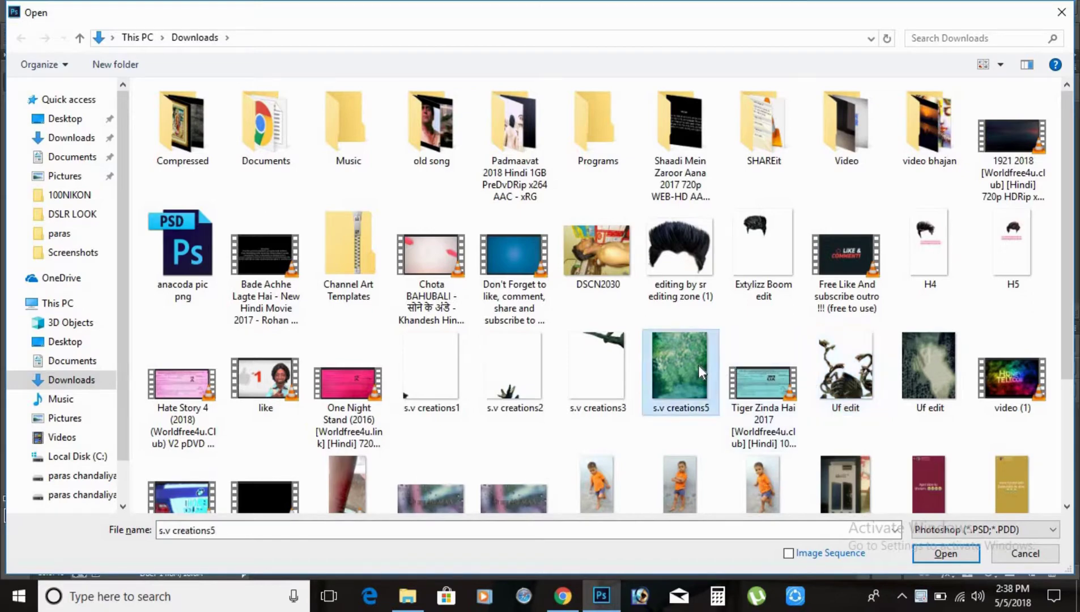
pyautogui.click(850, 386)
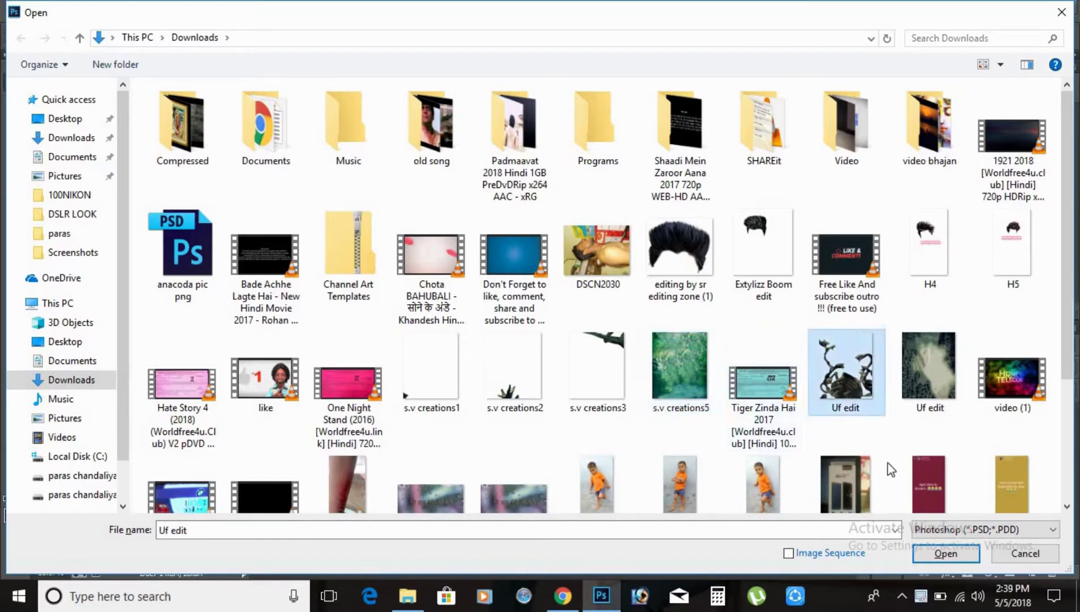
pyautogui.click(942, 555)
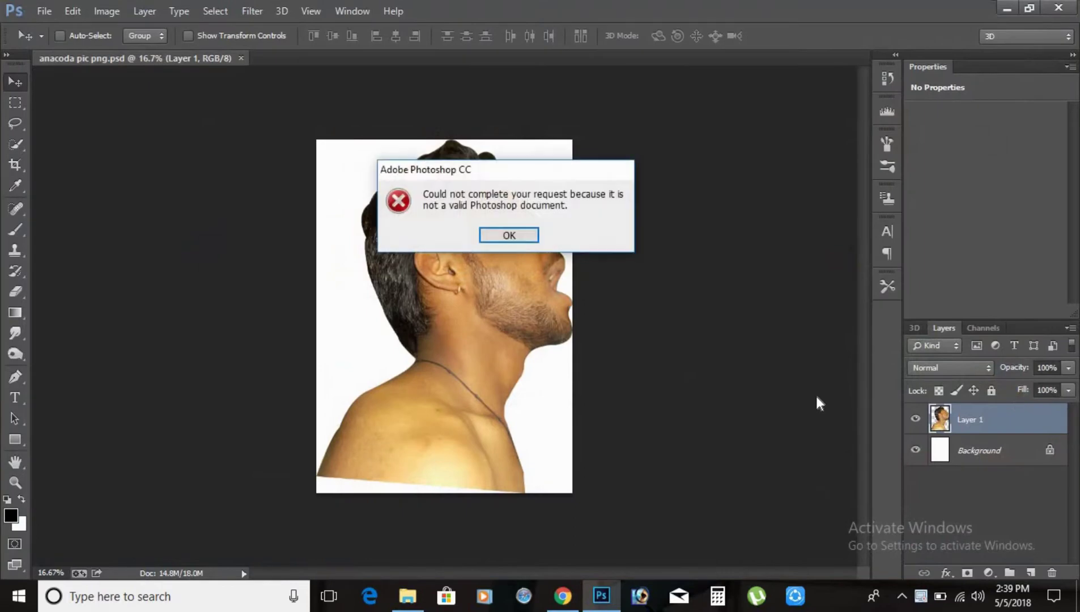
pyautogui.press('Return')
# Open s.v creations5 from Downloads as a new document
pyautogui.hotkey('ctrl', 'o')
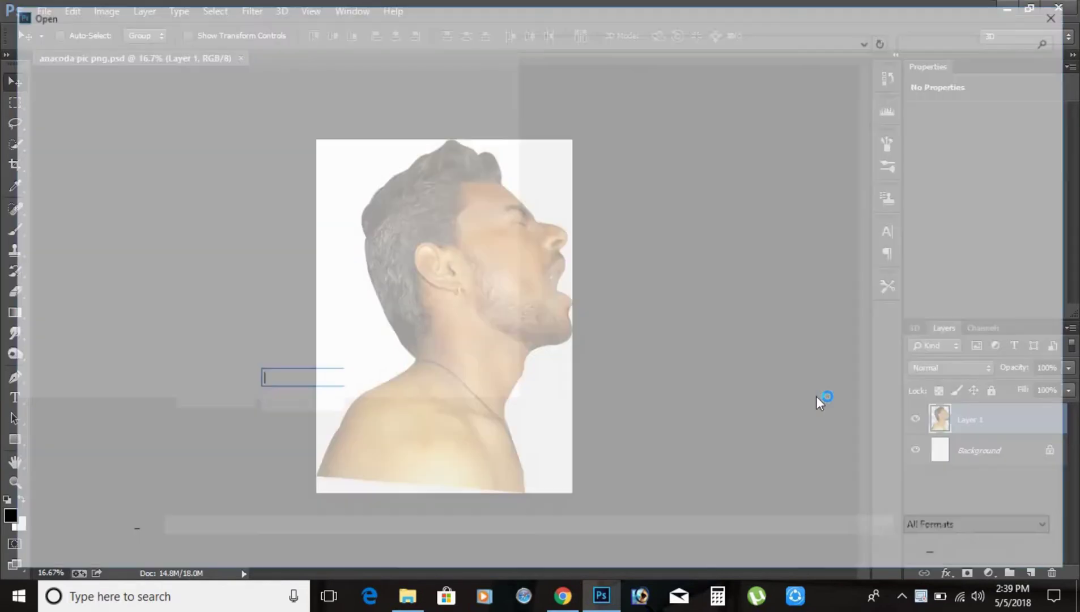
pyautogui.click(664, 389)
pyautogui.doubleClick(665, 390)
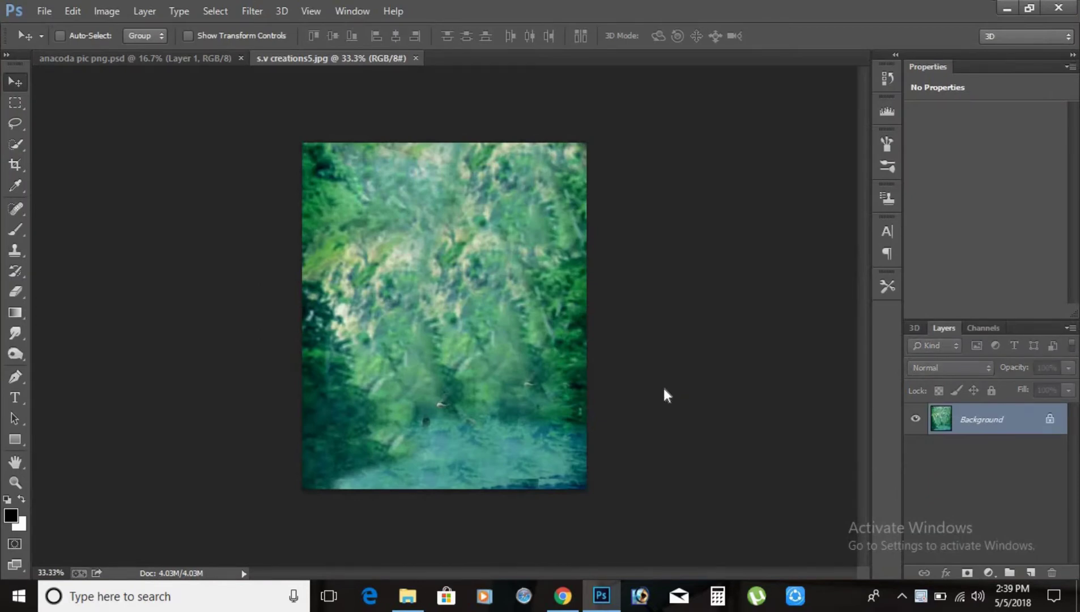
# Open the Uf edit snake image and close the s.v creations5 document
pyautogui.hotkey('ctrl', 'o')
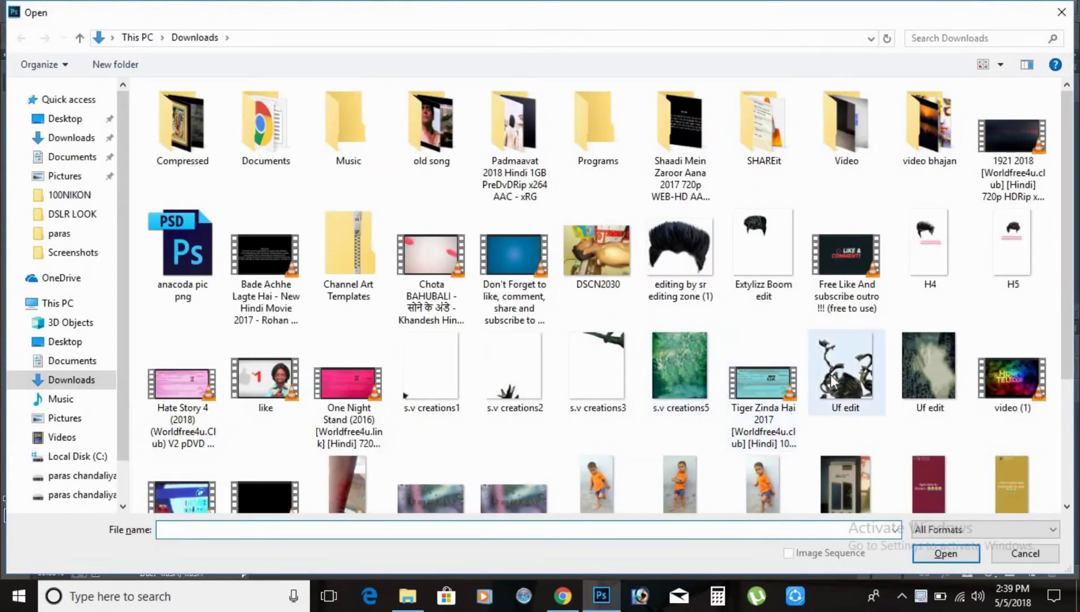
pyautogui.click(833, 381)
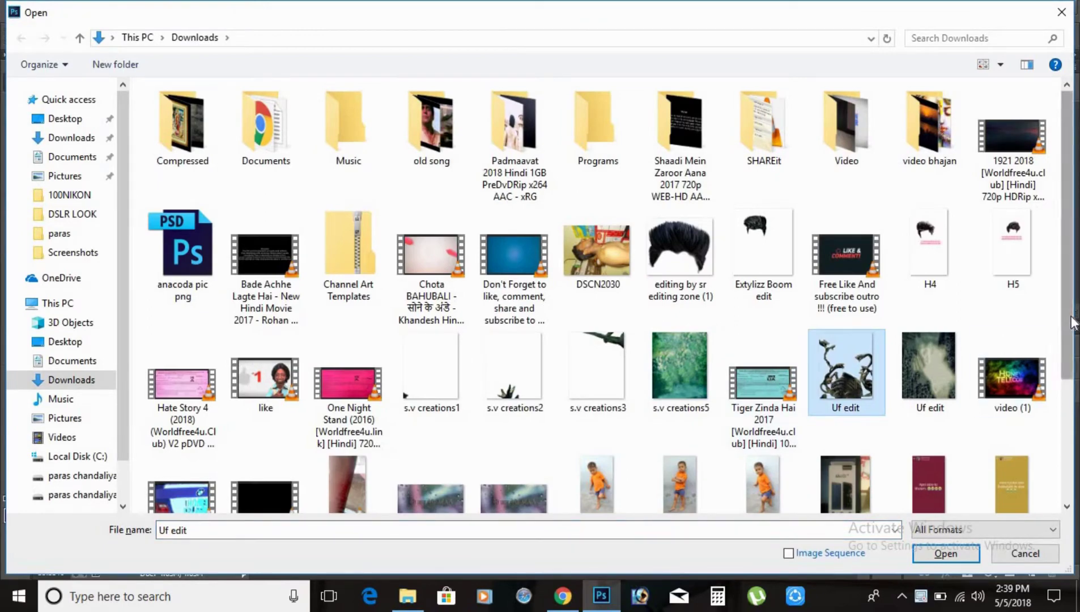
pyautogui.click(948, 544)
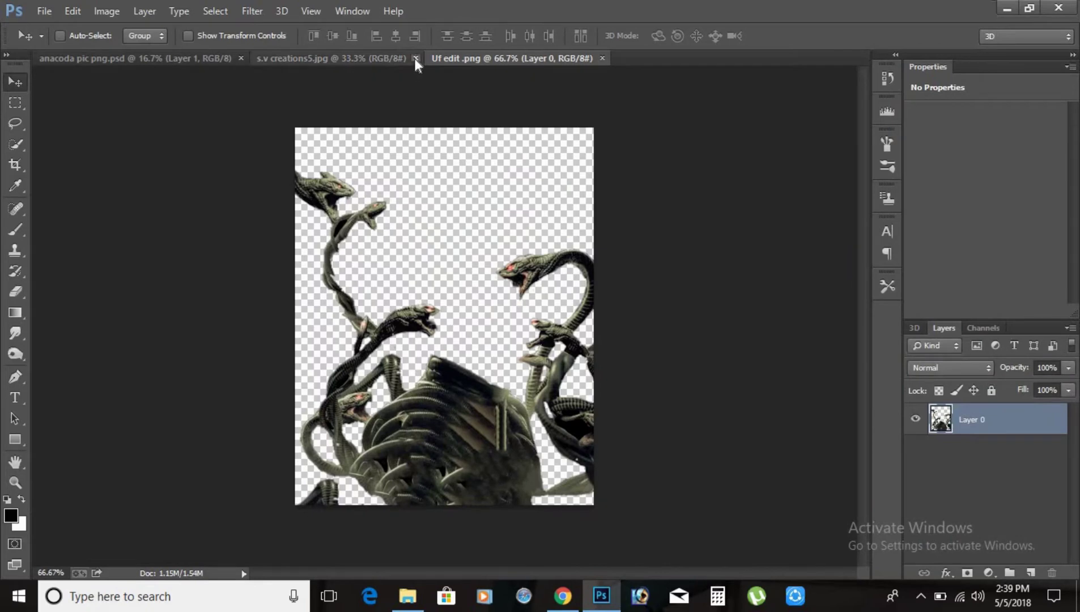
pyautogui.click(416, 57)
# Open the rainforest photo from the Desktop
pyautogui.hotkey('ctrl', 'o')
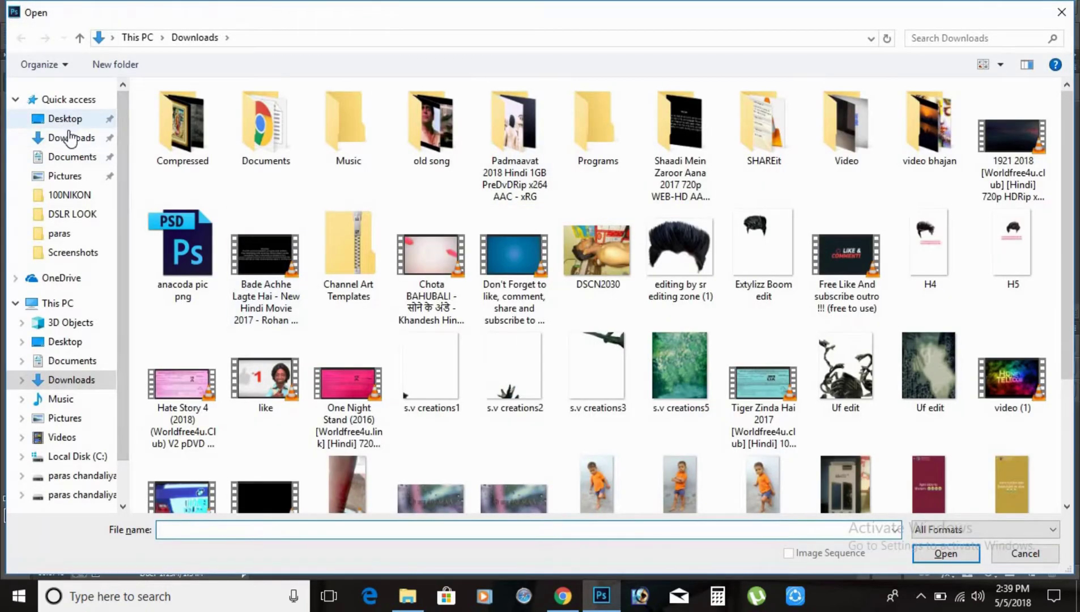
pyautogui.click(73, 120)
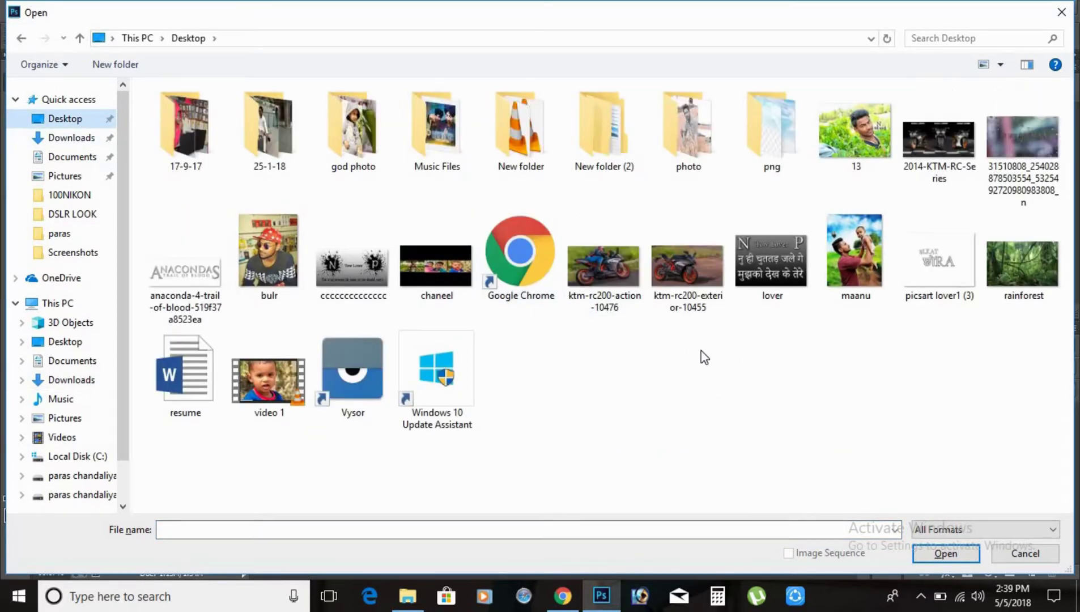
pyautogui.doubleClick(1018, 257)
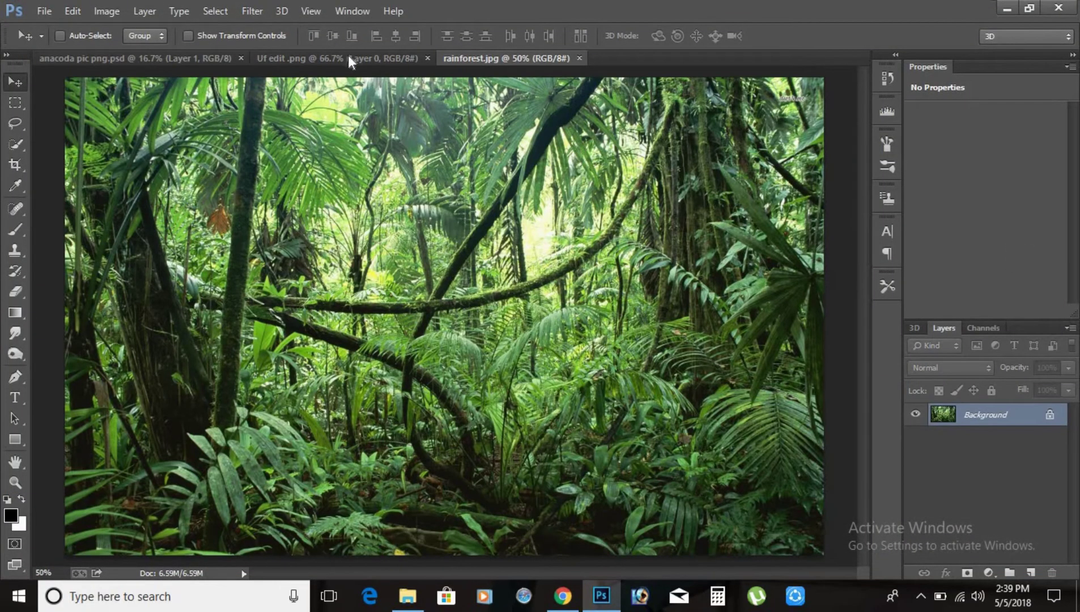
# Duplicate the Uf edit document as 'Uf edit copy' and dock it with the other tabs
pyautogui.moveTo(348, 57); pyautogui.dragTo(341, 85)
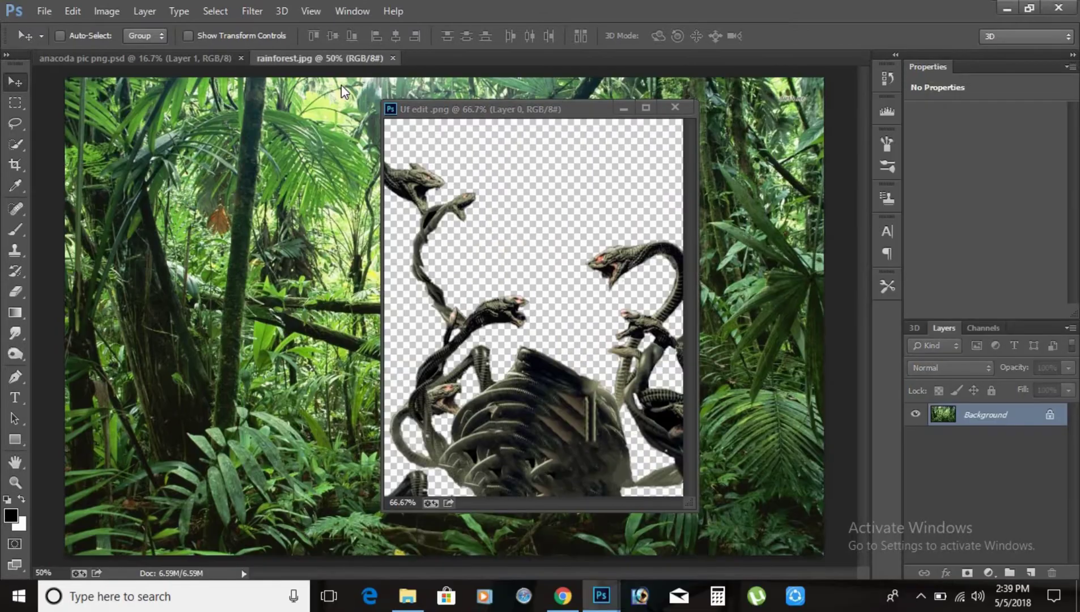
pyautogui.rightClick(406, 116)
pyautogui.click(419, 130)
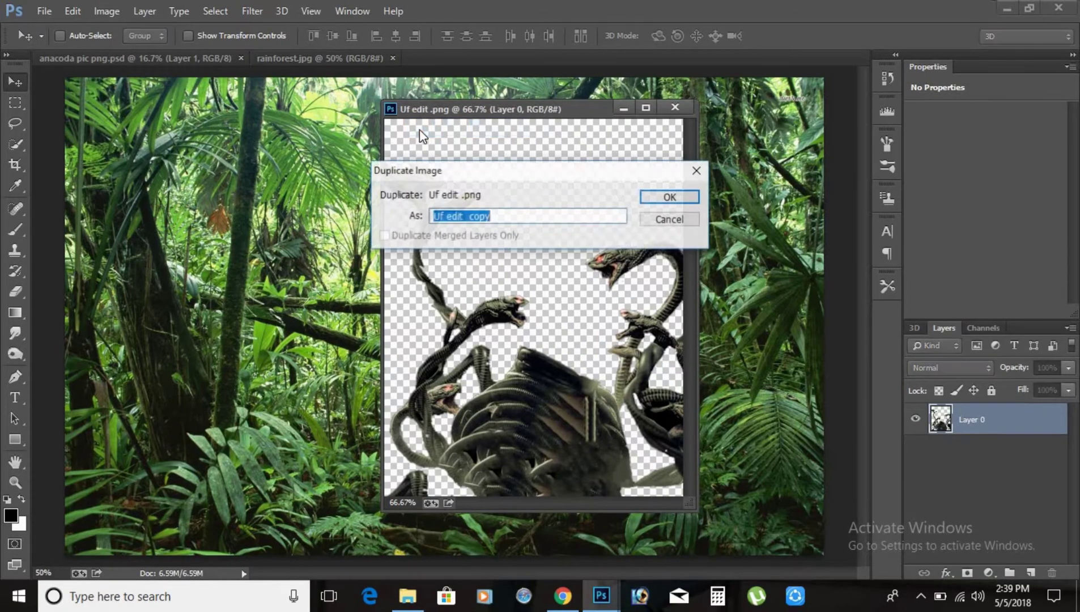
pyautogui.press('Return')
pyautogui.moveTo(452, 107); pyautogui.dragTo(500, 59)
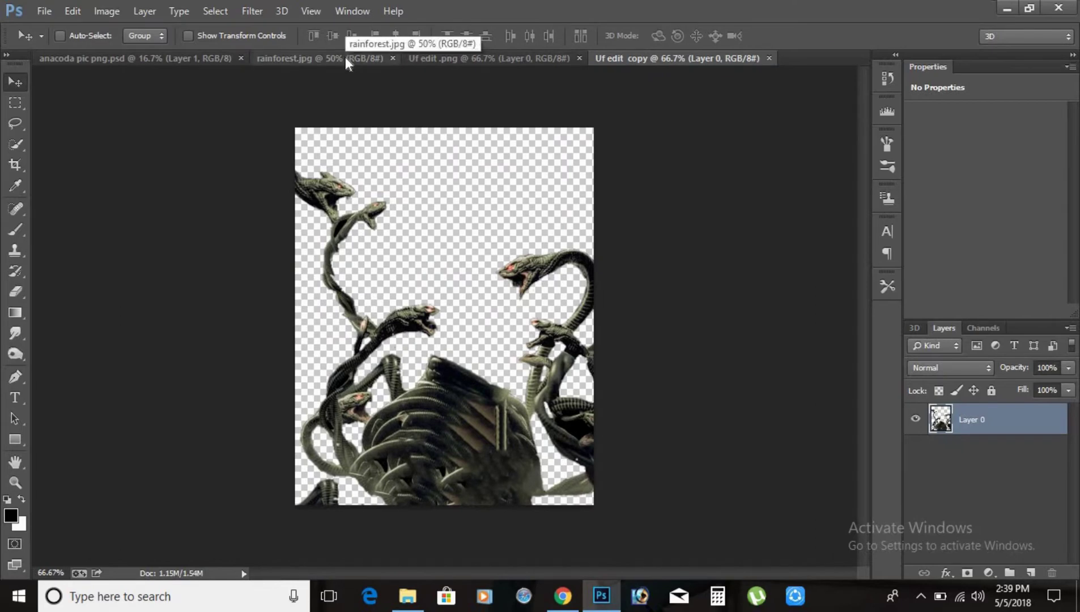
pyautogui.click(345, 57)
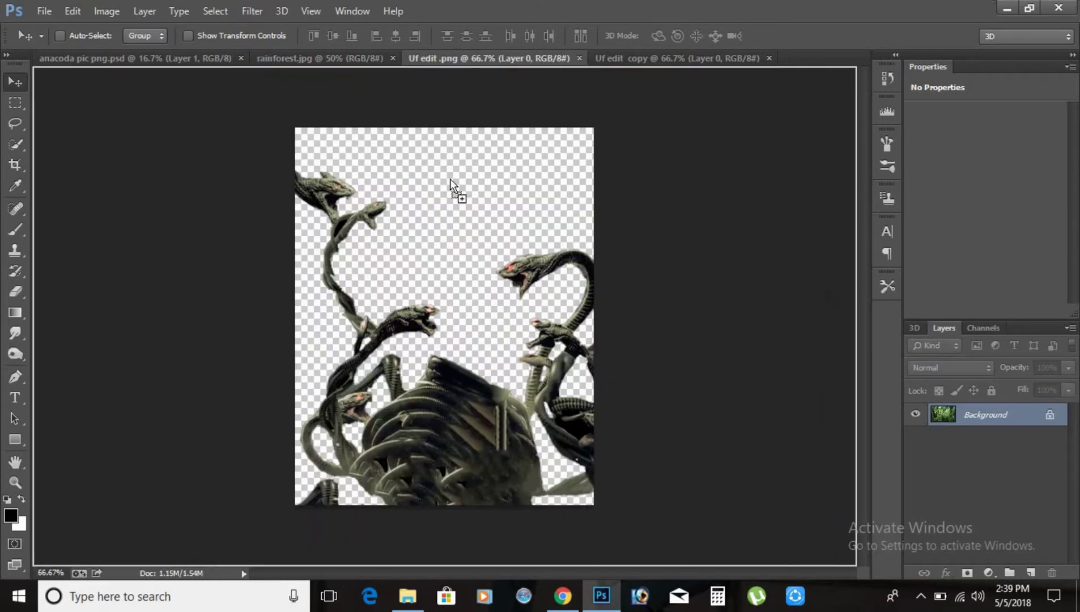
# Drop the rainforest photo into the Uf edit document as a new layer
pyautogui.moveTo(492, 57)
pyautogui.mouseDown()
pyautogui.moveTo(450, 179)
pyautogui.moveTo(353, 176)
pyautogui.mouseUp()
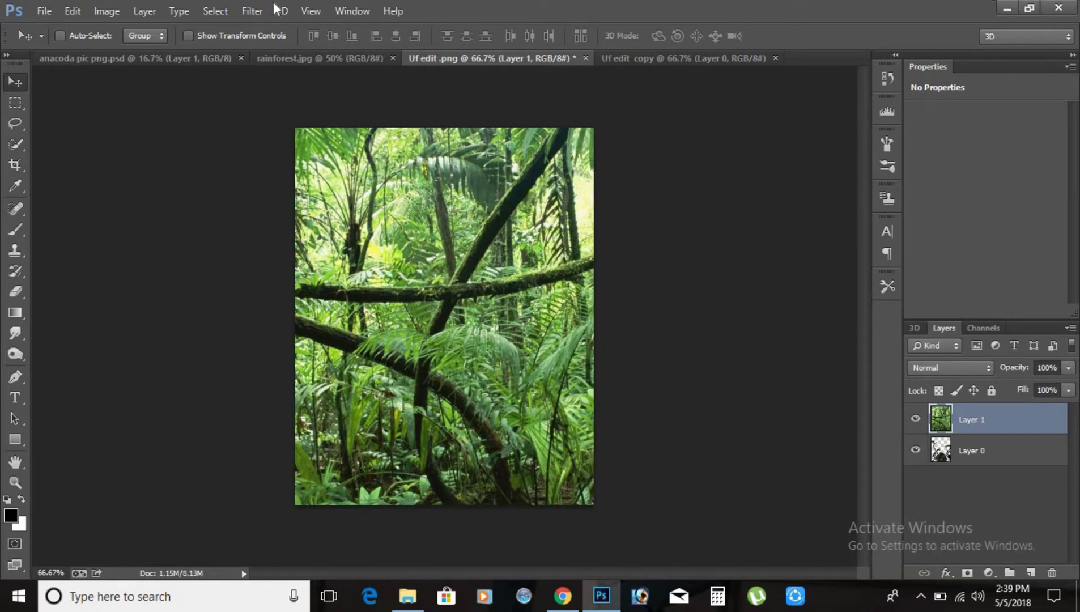
pyautogui.click(253, 11)
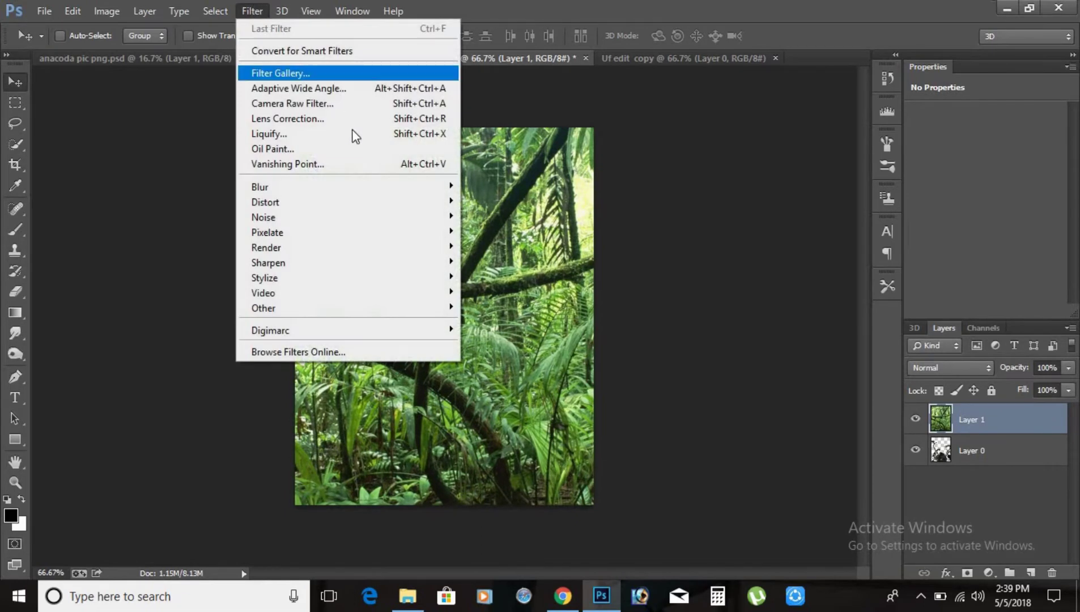
pyautogui.click(507, 172)
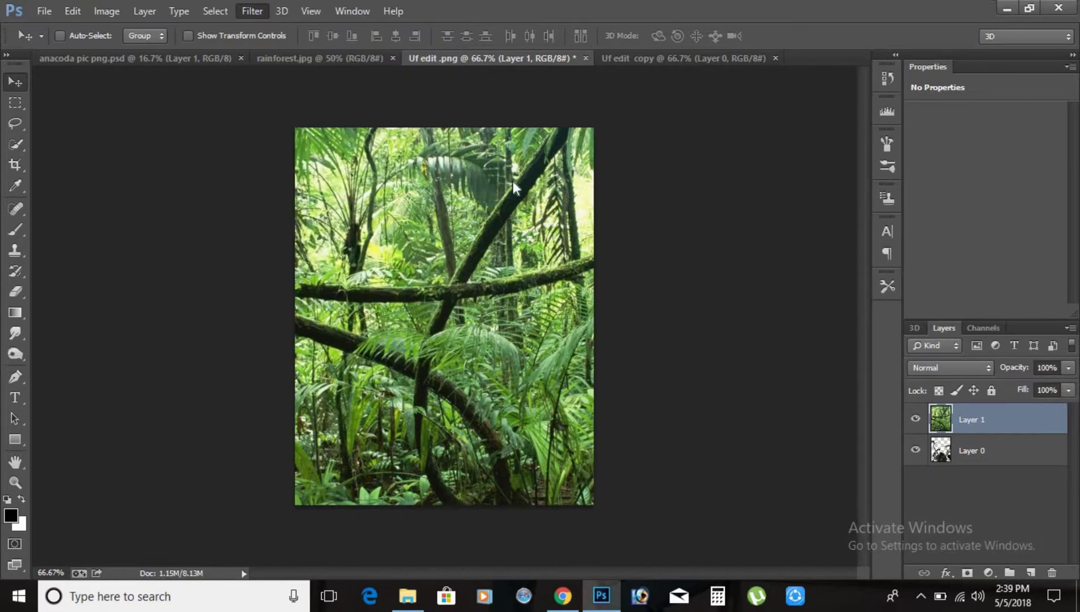
pyautogui.click(921, 598)
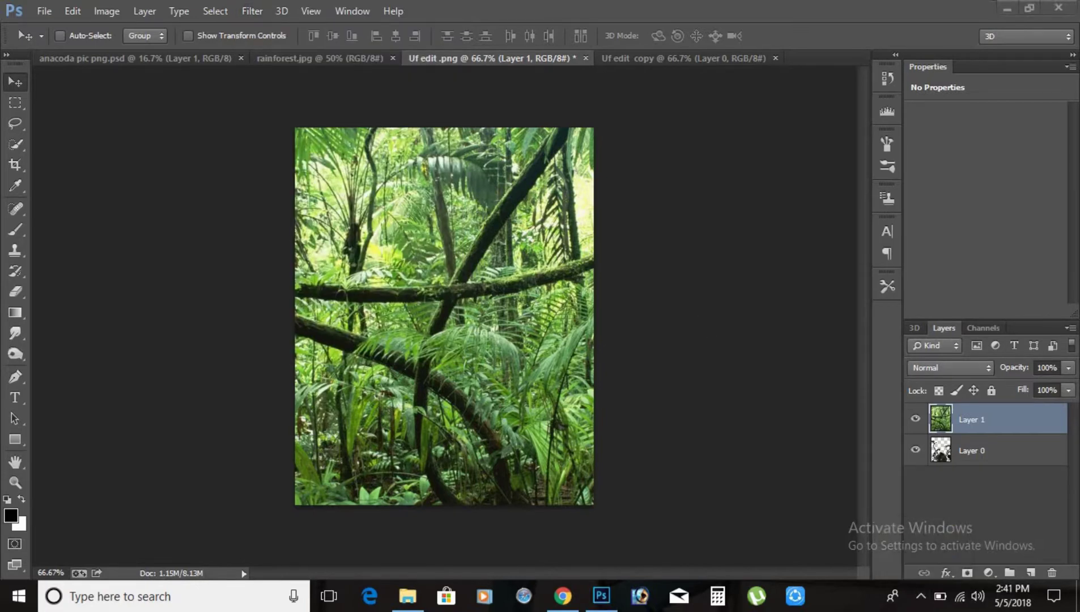
# Open the Camera Raw Filter on the jungle layer and cancel without changes
pyautogui.click(252, 11)
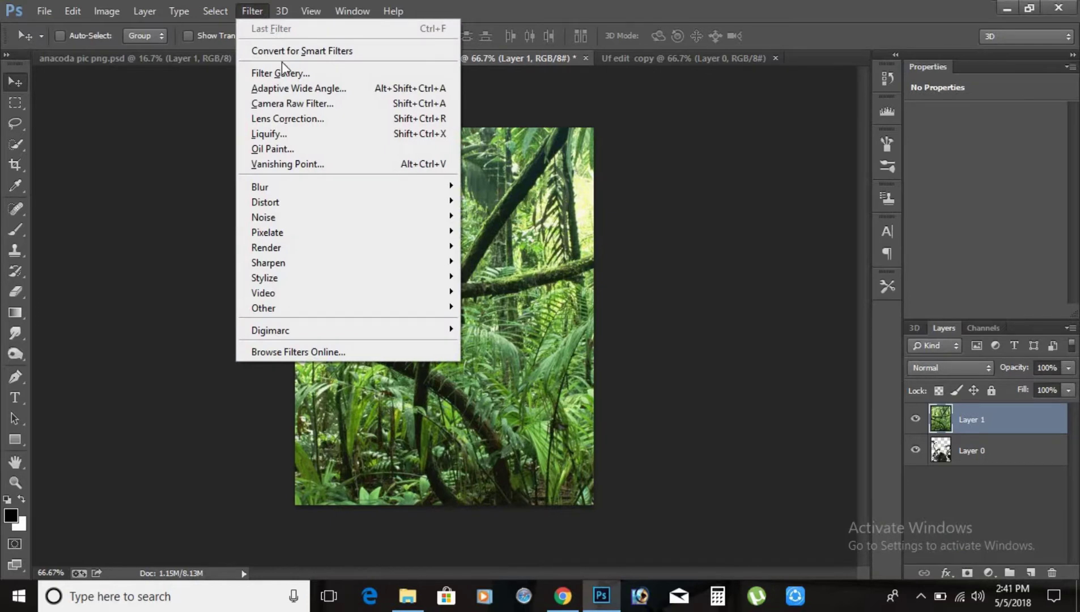
pyautogui.click(311, 104)
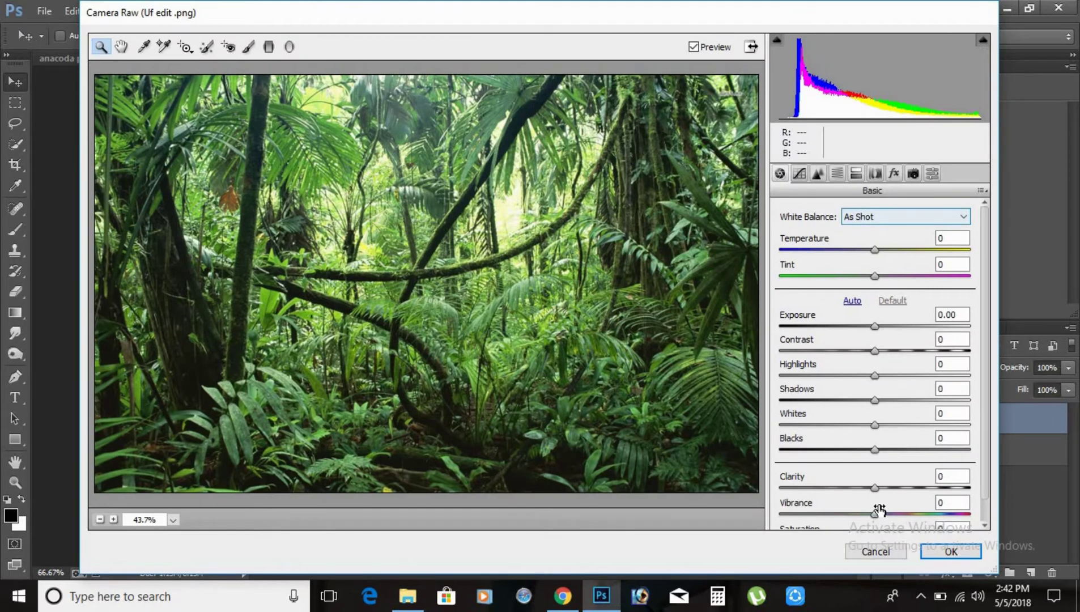
pyautogui.click(875, 552)
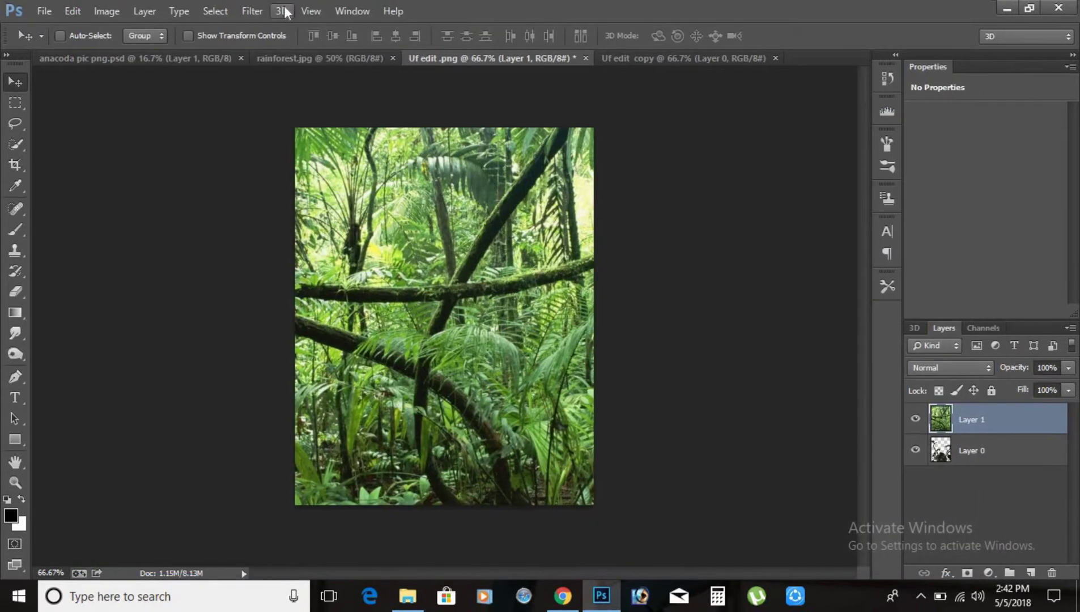
# Apply a Gaussian blur to the rainforest layer and darken its midtones with Curves
pyautogui.click(253, 11)
pyautogui.moveTo(346, 187)
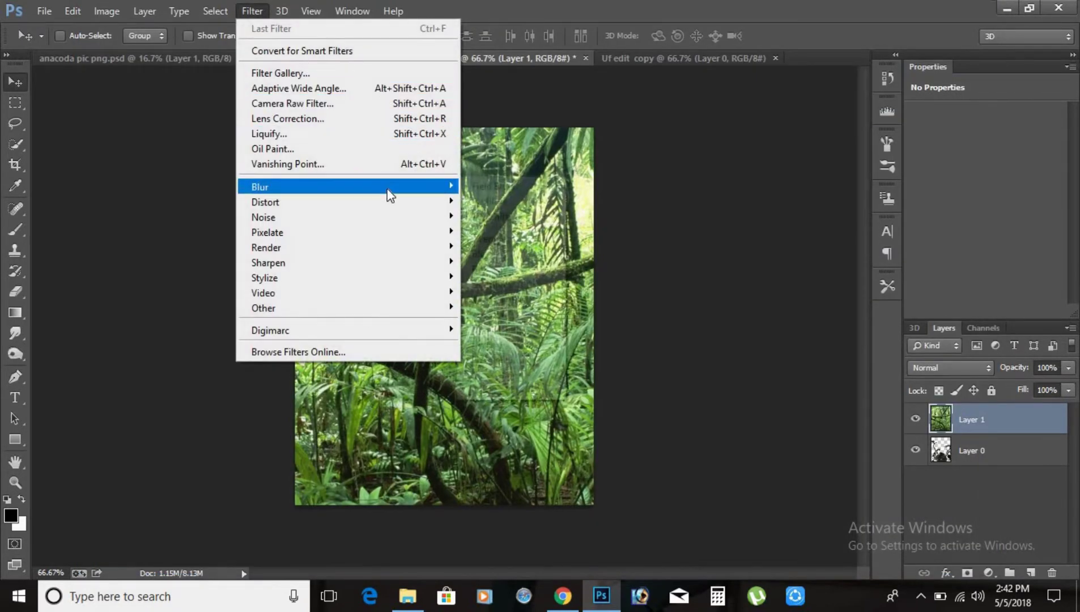
pyautogui.click(517, 298)
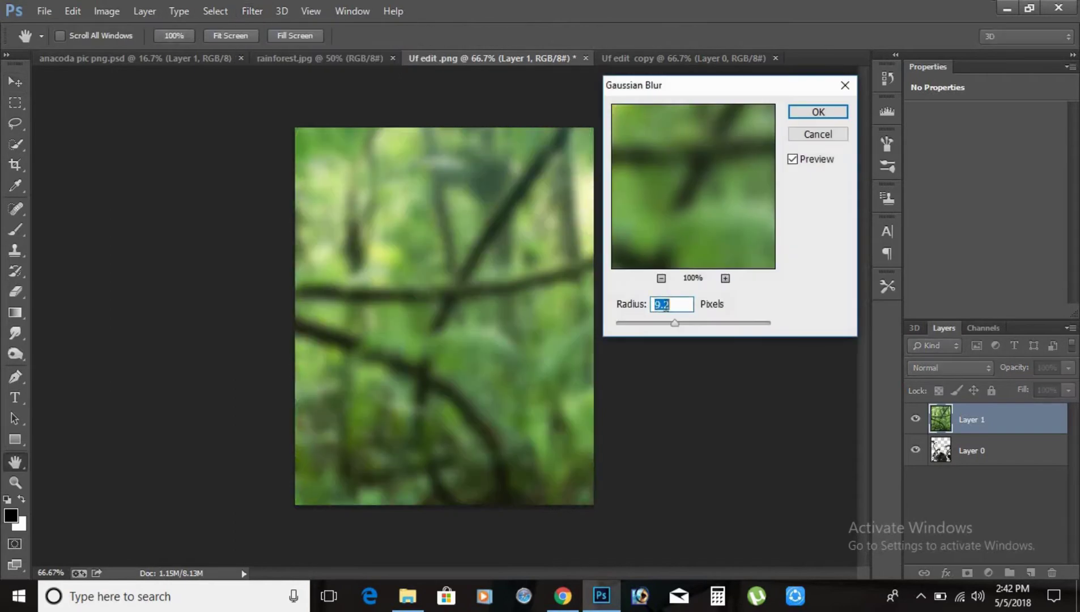
pyautogui.click(817, 114)
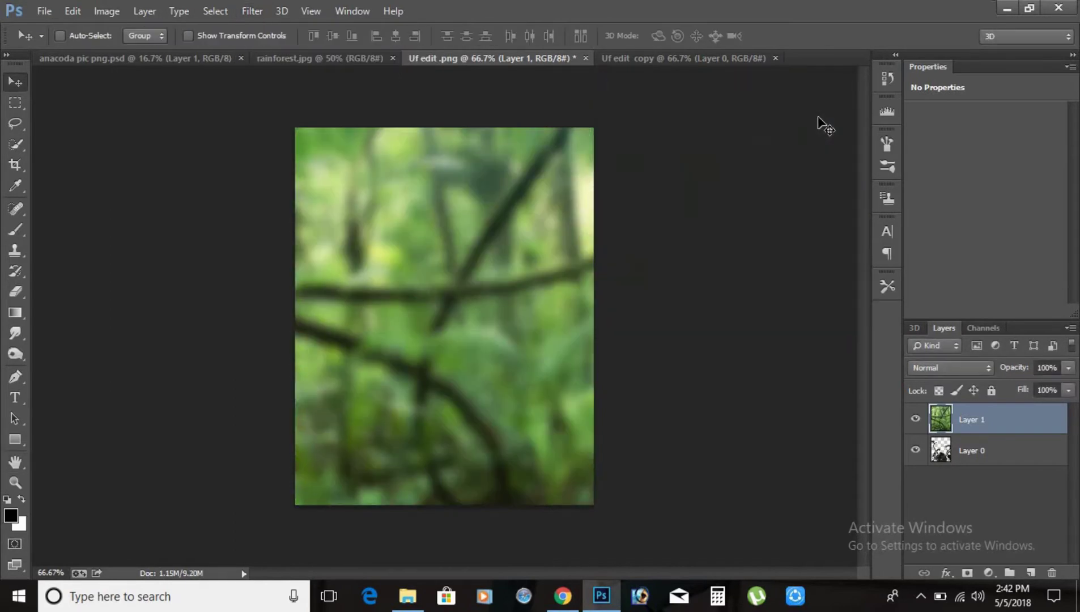
pyautogui.hotkey('ctrl', 'm')
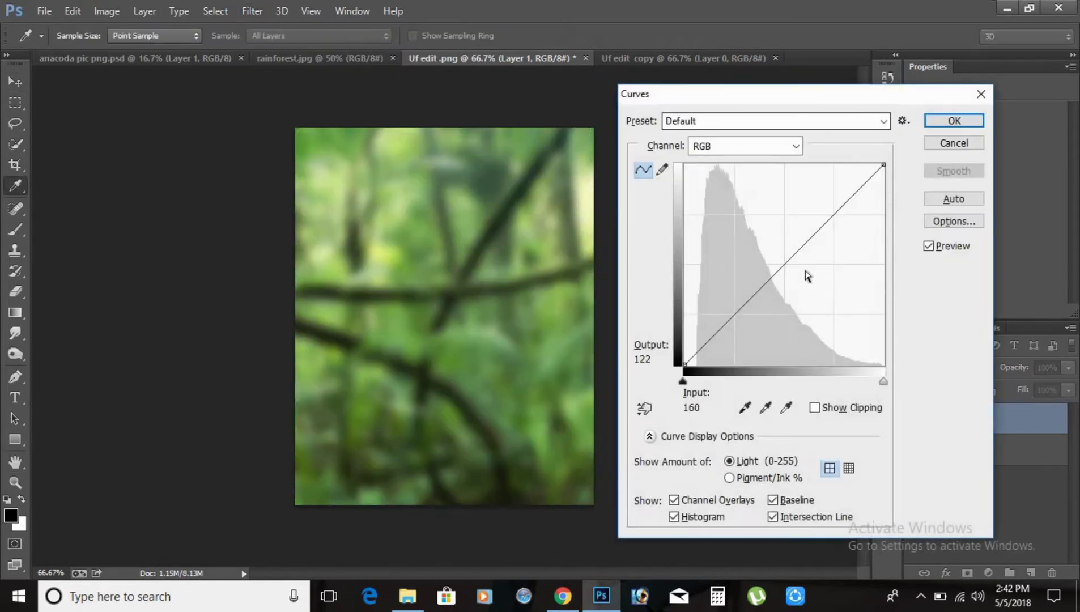
pyautogui.moveTo(792, 262)
pyautogui.mouseDown()
pyautogui.moveTo(810, 275)
pyautogui.moveTo(797, 280)
pyautogui.mouseUp()
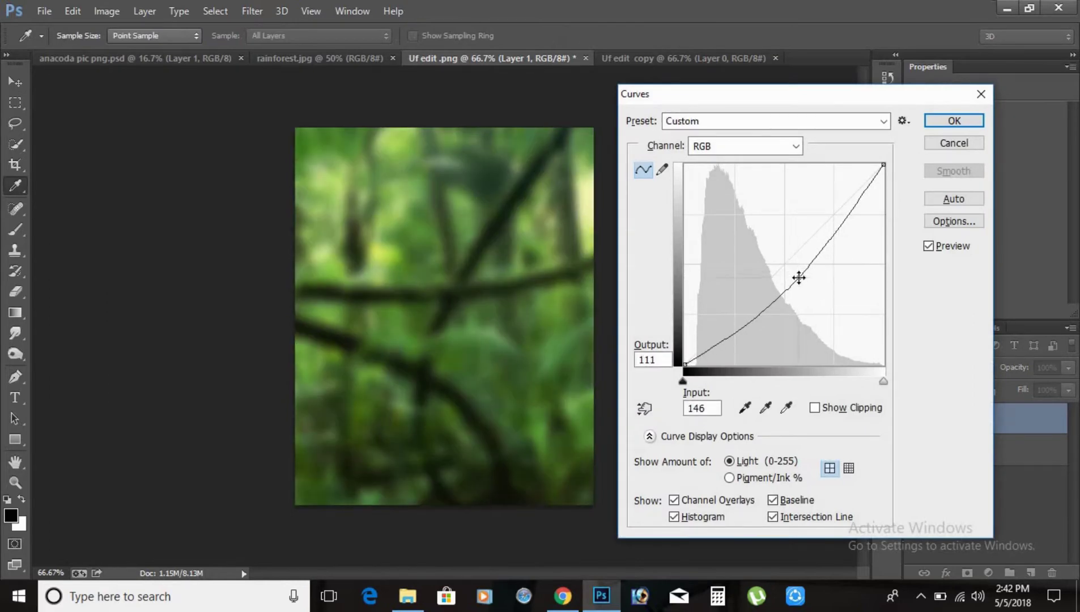
pyautogui.press('Return')
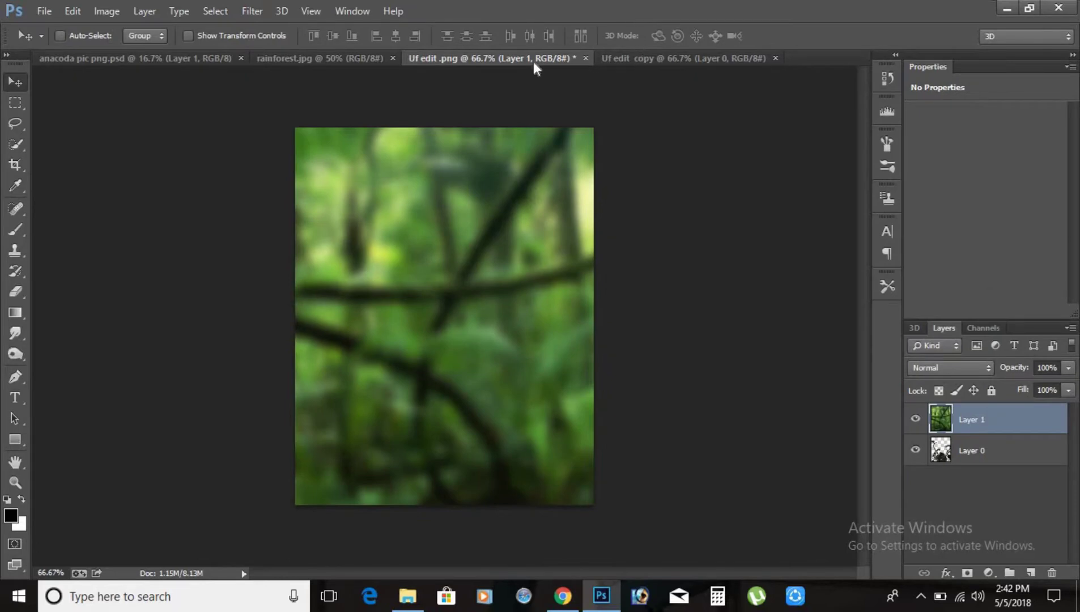
# Darken the Uf edit copy snakes with Curves and move them into the composite
pyautogui.click(608, 55)
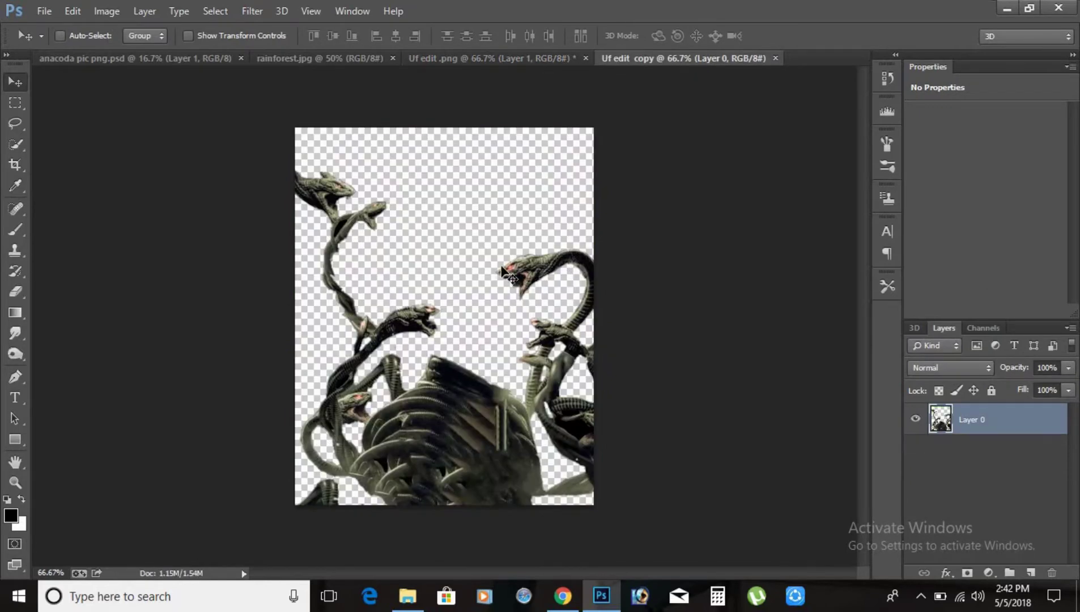
pyautogui.hotkey('ctrl', 'm')
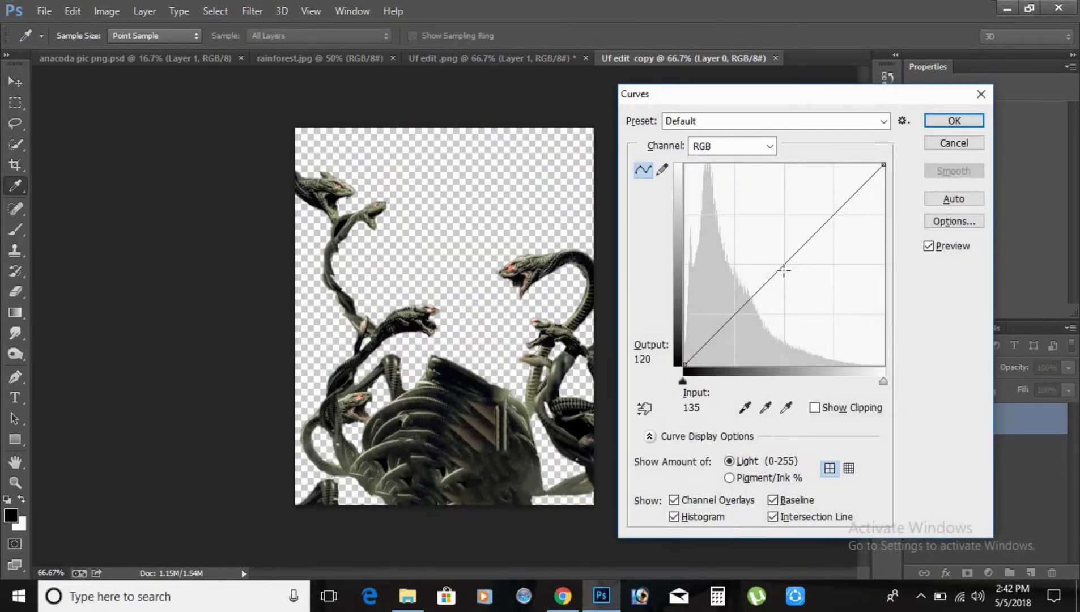
pyautogui.moveTo(784, 269); pyautogui.dragTo(806, 285)
pyautogui.press('Return')
pyautogui.press('v')
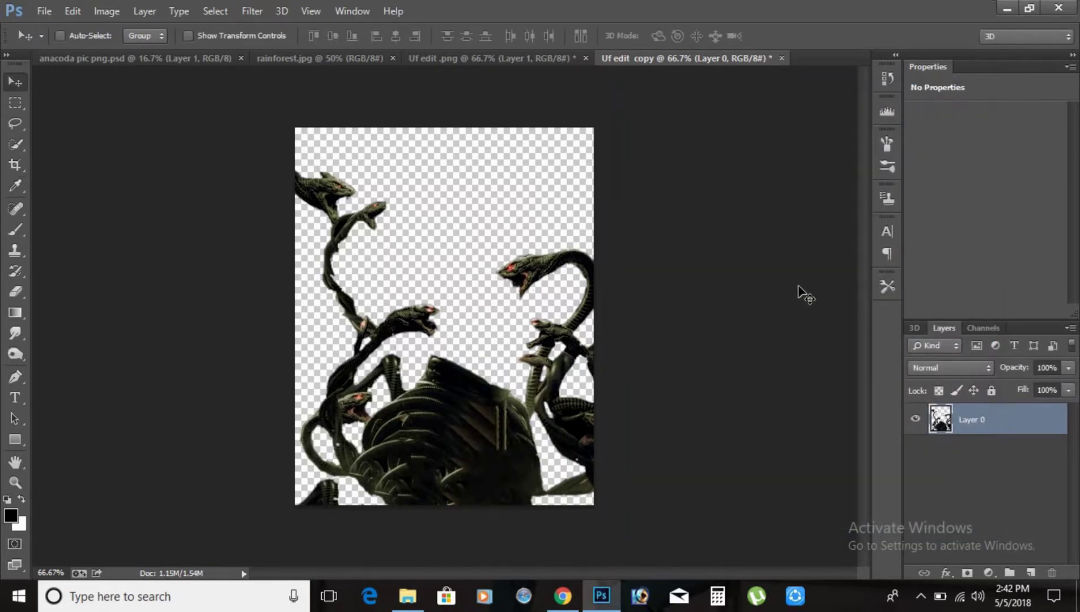
pyautogui.moveTo(437, 250)
pyautogui.mouseDown()
pyautogui.moveTo(469, 57)
pyautogui.moveTo(431, 258)
pyautogui.moveTo(448, 406)
pyautogui.mouseUp()
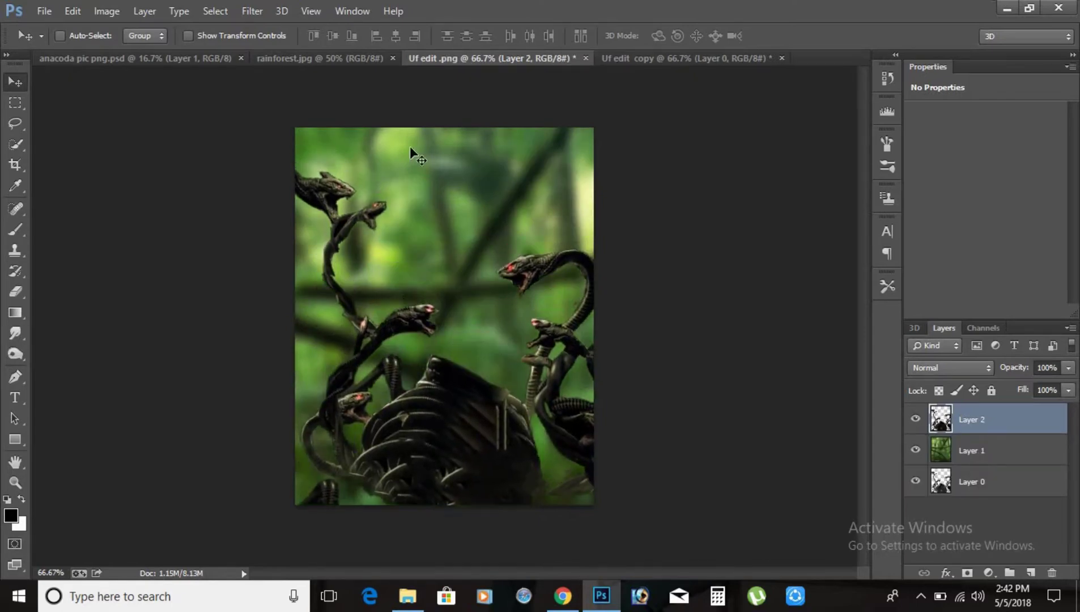
# Close the rainforest photo and drag the man's portrait into the snake composite
pyautogui.click(325, 59)
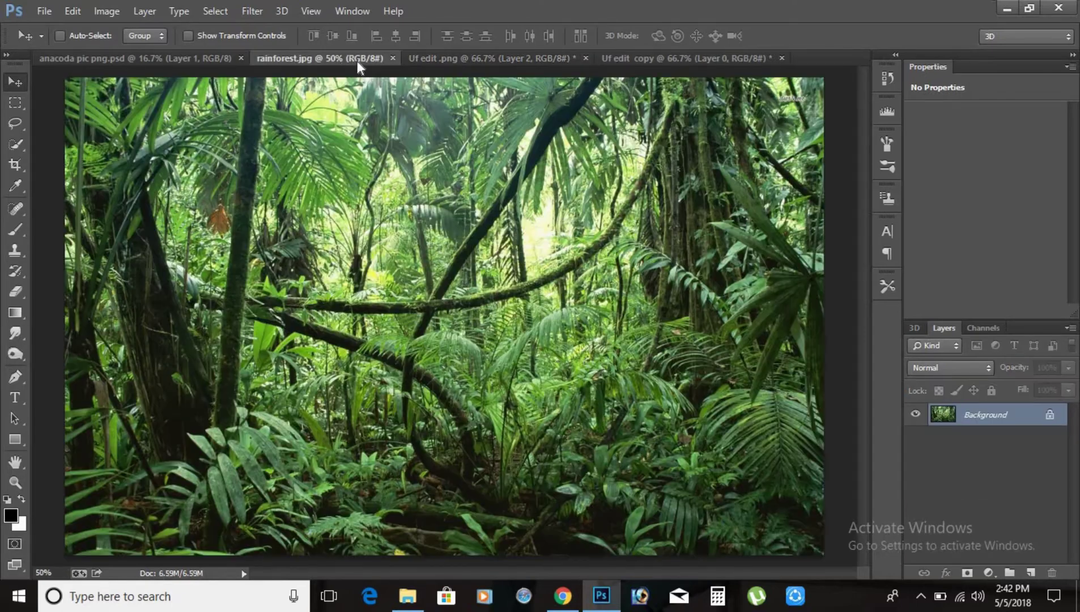
pyautogui.click(392, 58)
pyautogui.click(186, 57)
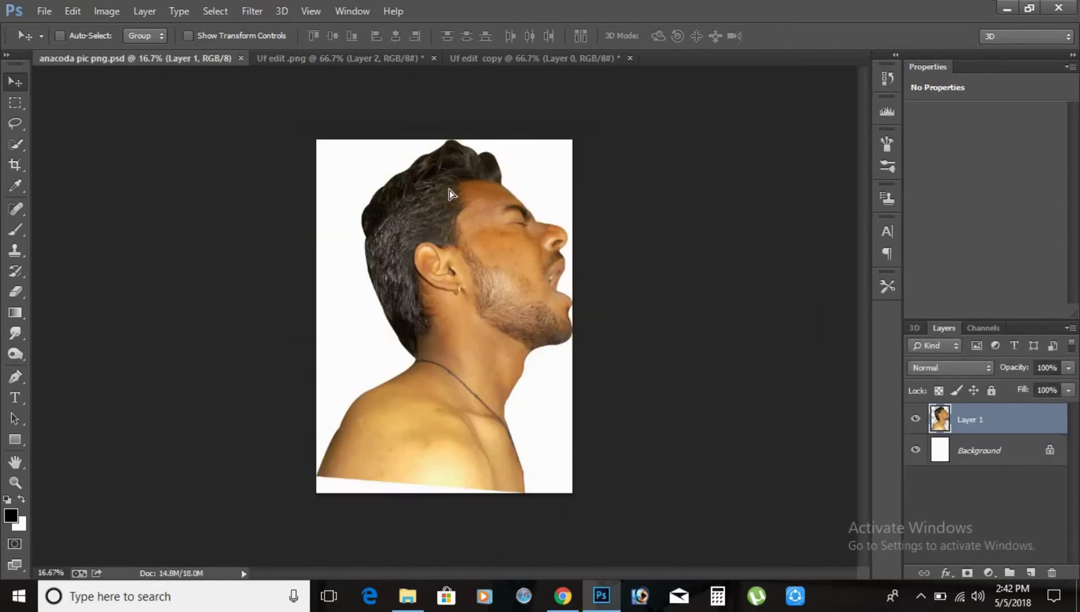
pyautogui.moveTo(450, 190)
pyautogui.mouseDown()
pyautogui.moveTo(405, 62)
pyautogui.moveTo(460, 243)
pyautogui.mouseUp()
pyautogui.moveTo(488, 289); pyautogui.dragTo(386, 399)
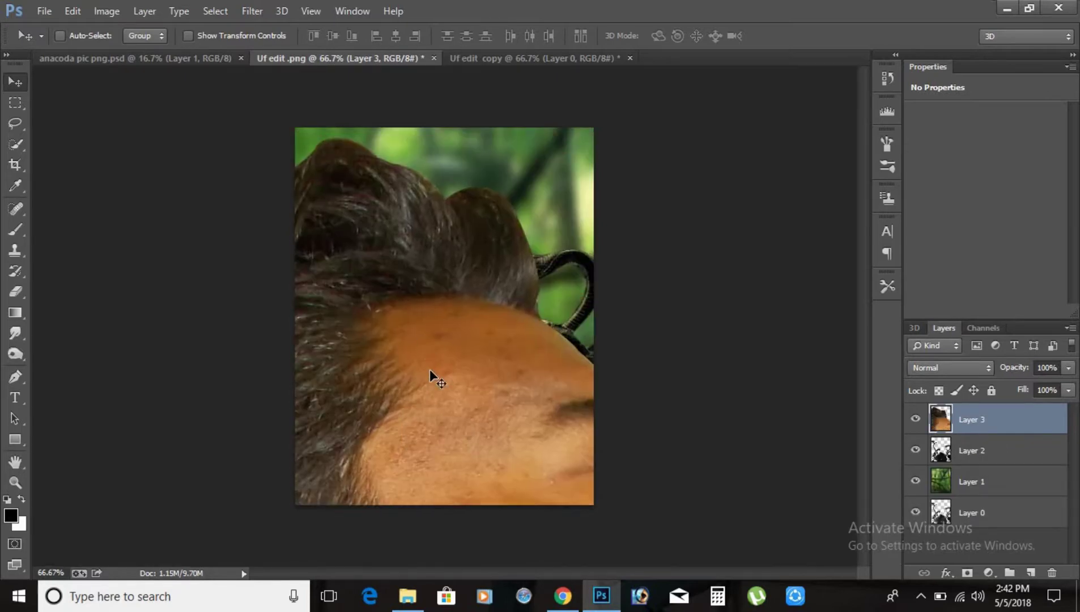
# Reposition the portrait layer right and down on the canvas
pyautogui.moveTo(395, 455); pyautogui.dragTo(431, 375)
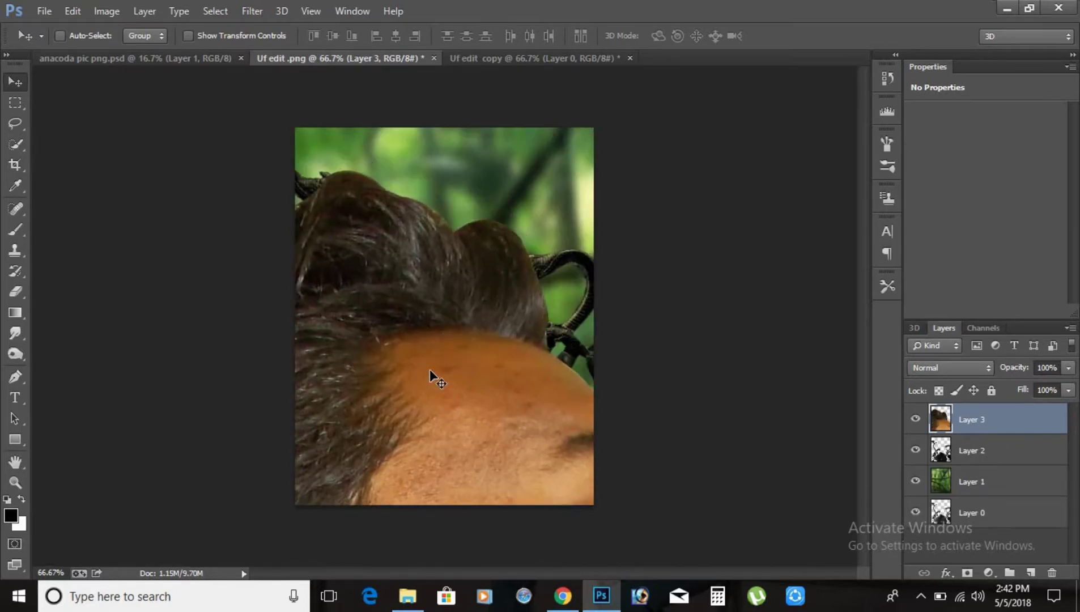
pyautogui.click(921, 598)
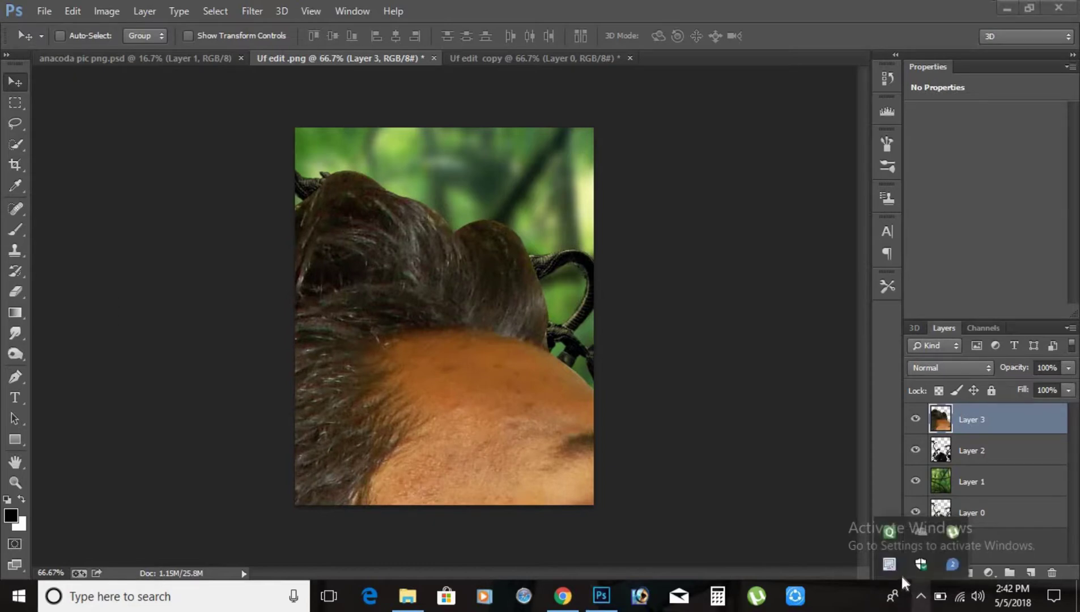
pyautogui.moveTo(899, 574); pyautogui.dragTo(920, 596)
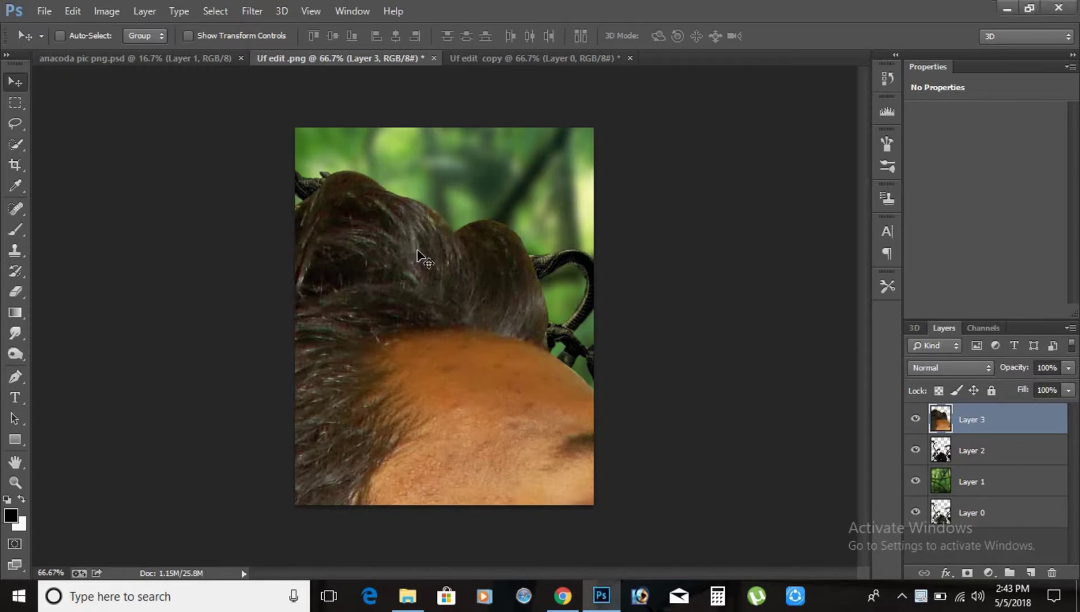
pyautogui.moveTo(424, 252); pyautogui.dragTo(487, 262)
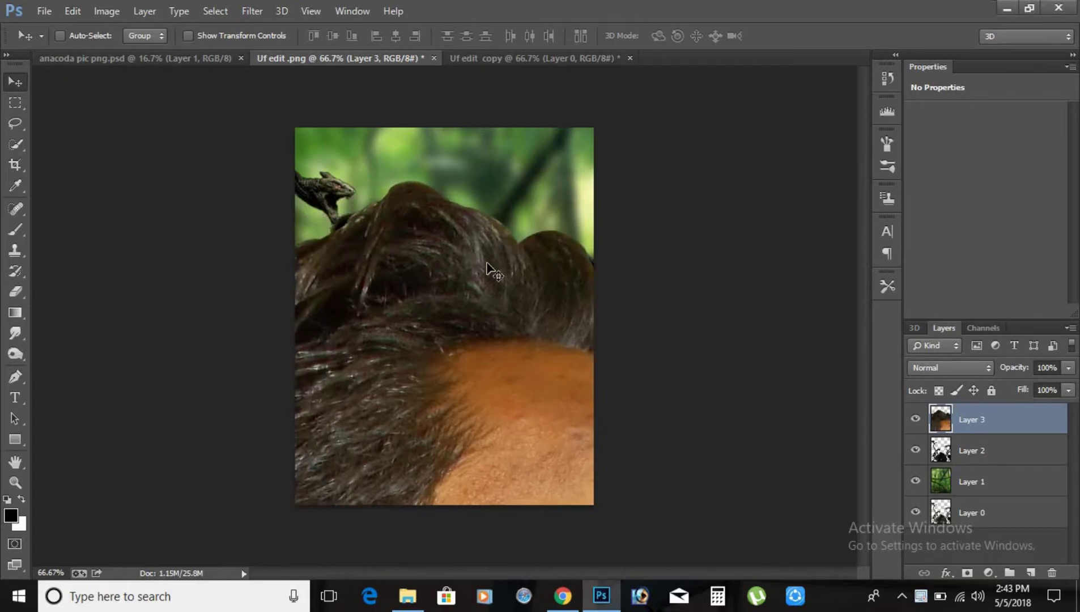
# Scale the portrait to about 13.6%, tilt it about -5°, and align his mouth with the snake
pyautogui.hotkey('ctrl', 't')
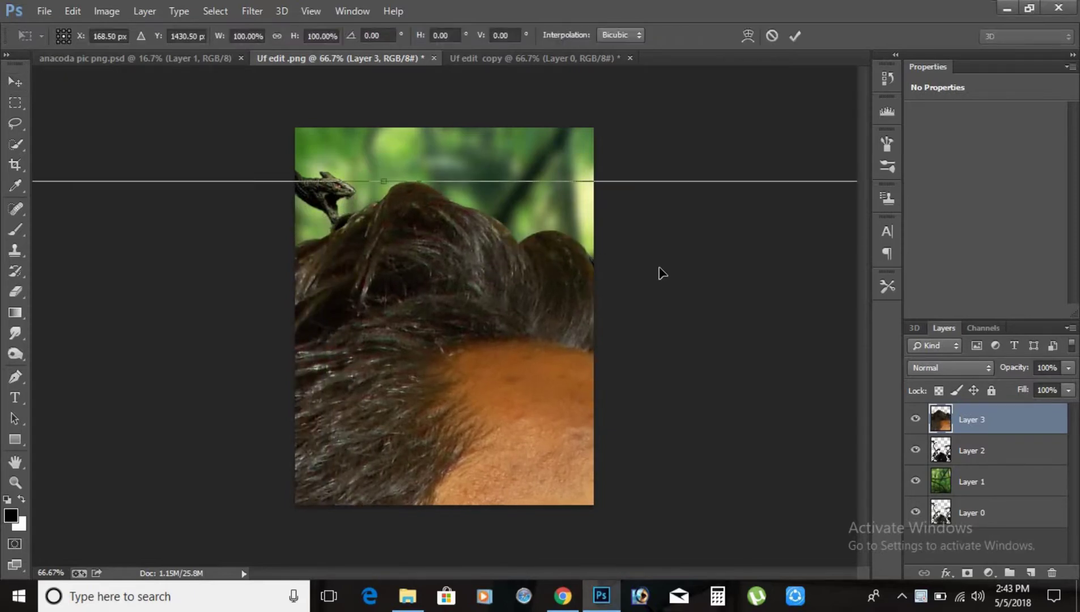
pyautogui.moveTo(506, 270); pyautogui.dragTo(281, 255)
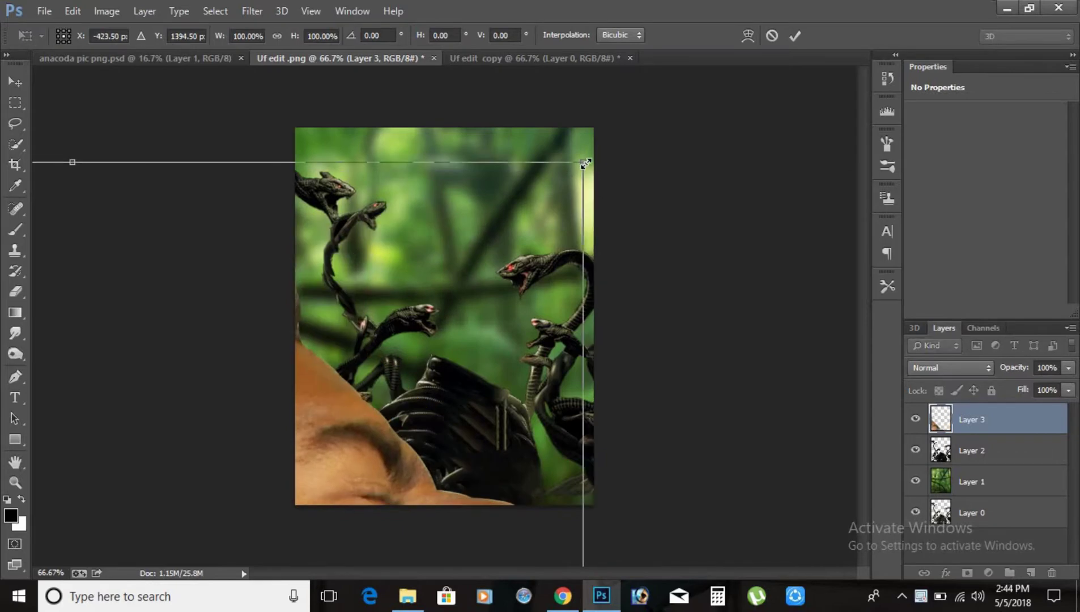
pyautogui.moveTo(586, 163)
pyautogui.mouseDown()
pyautogui.moveTo(413, 370)
pyautogui.moveTo(704, 147)
pyautogui.moveTo(538, 374)
pyautogui.mouseUp()
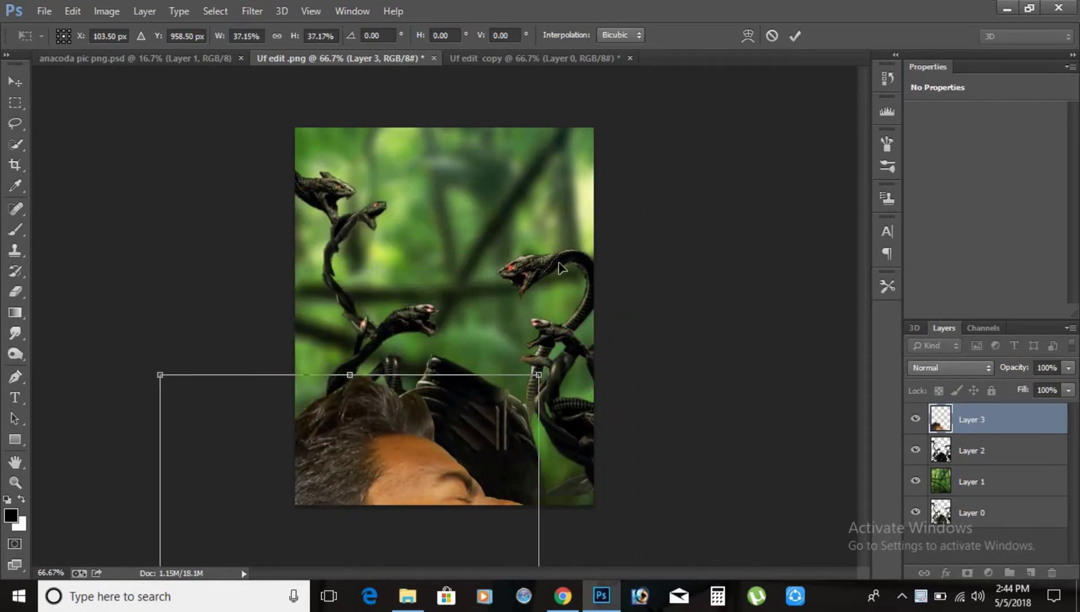
pyautogui.moveTo(439, 466); pyautogui.dragTo(613, 175)
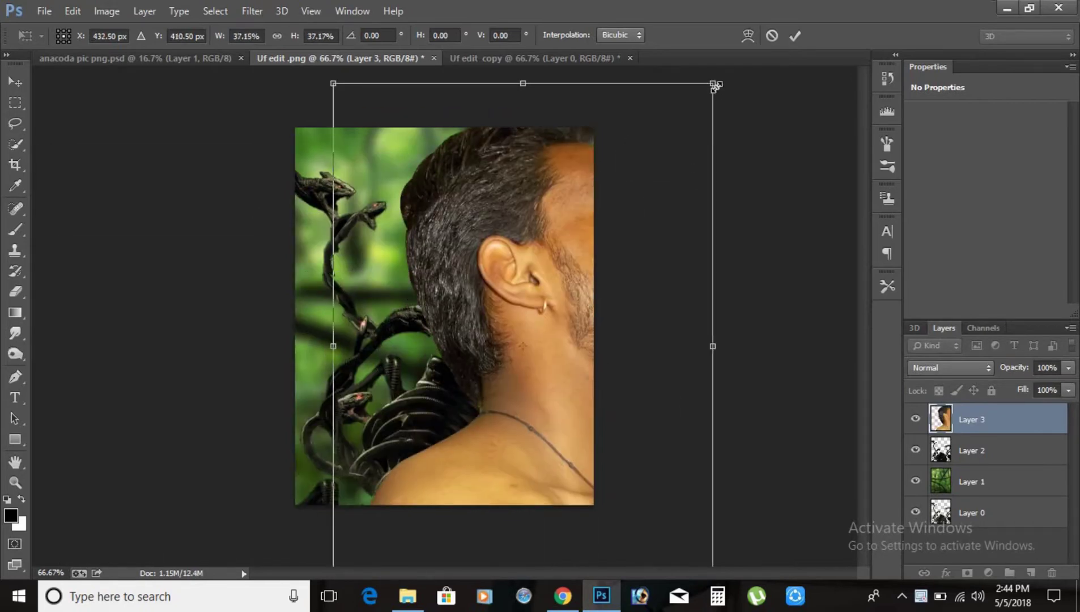
pyautogui.moveTo(712, 82); pyautogui.dragTo(588, 253)
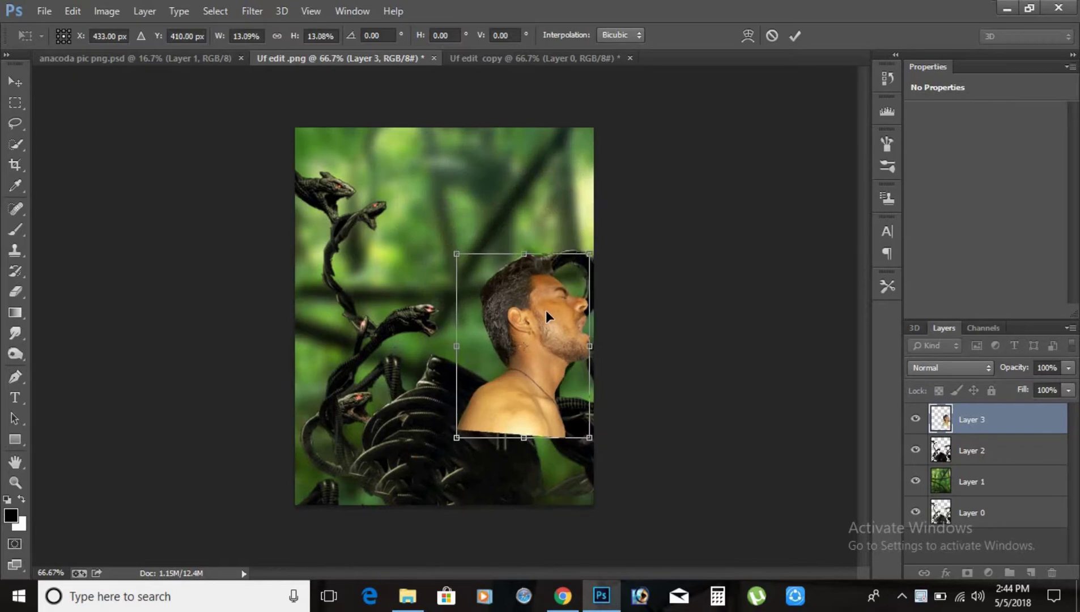
pyautogui.moveTo(508, 301); pyautogui.dragTo(492, 288)
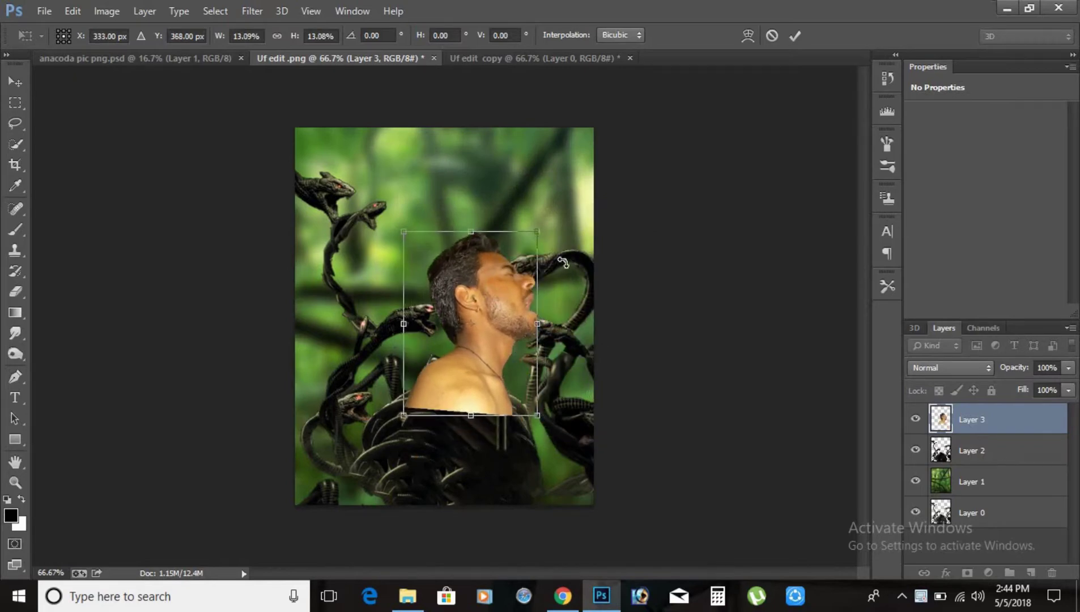
pyautogui.moveTo(566, 264); pyautogui.dragTo(560, 255)
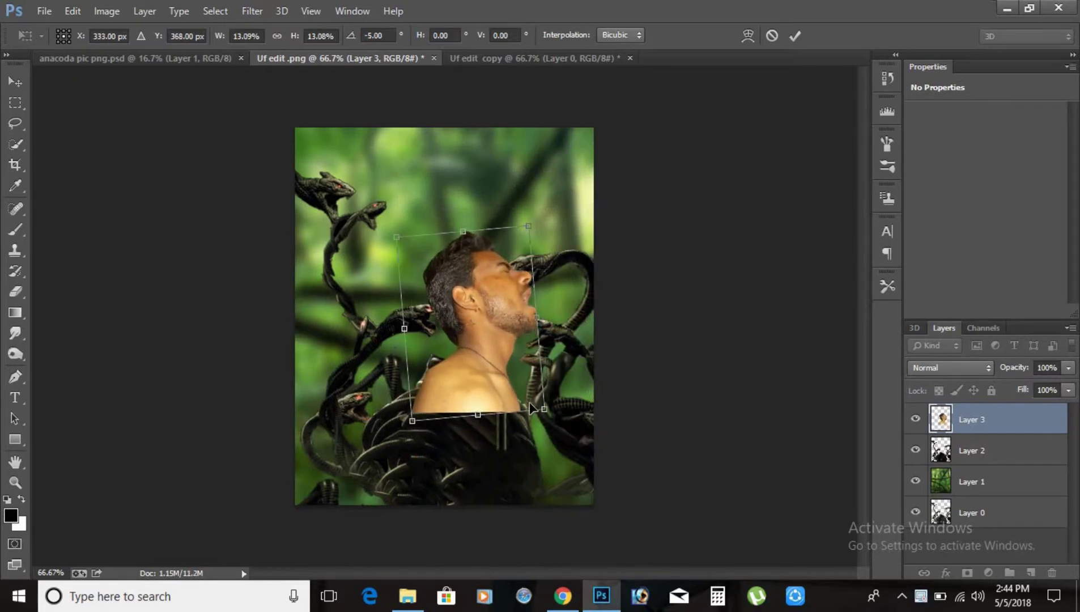
pyautogui.moveTo(544, 410); pyautogui.dragTo(549, 414)
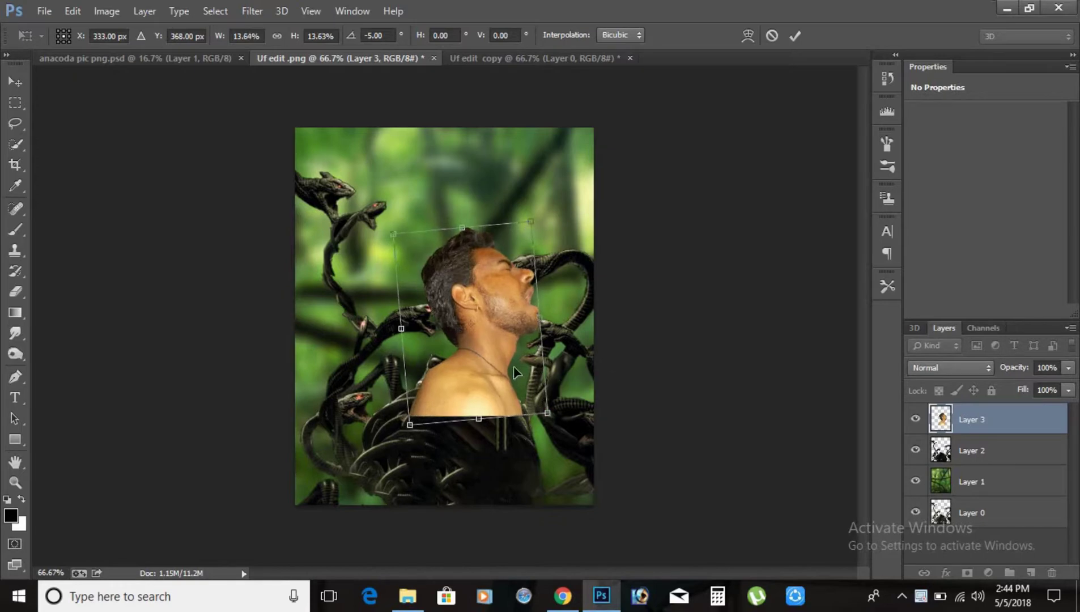
pyautogui.moveTo(506, 379); pyautogui.dragTo(498, 369)
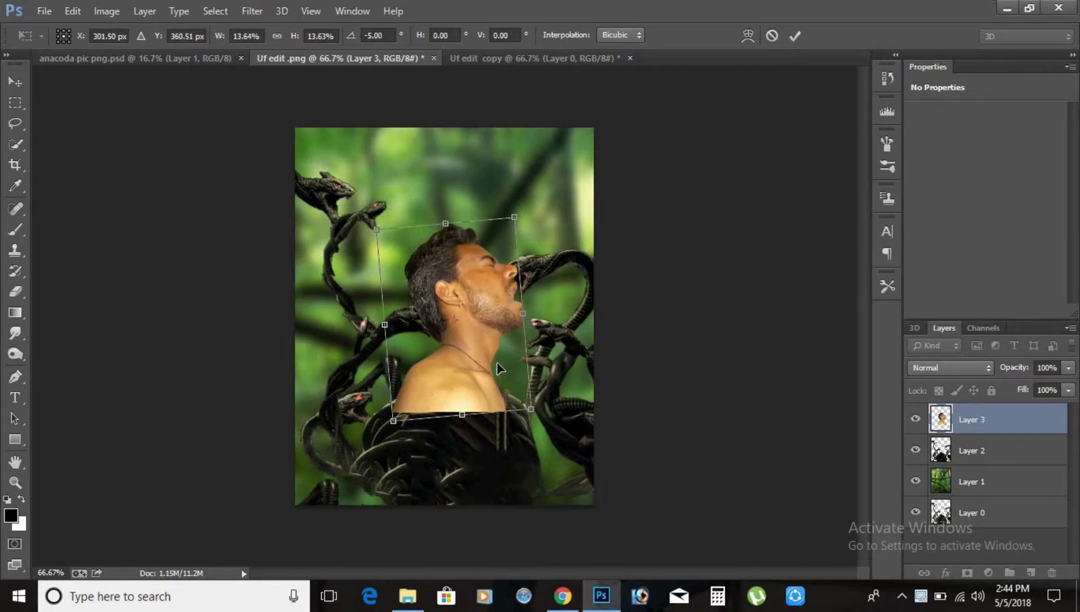
pyautogui.press('Return')
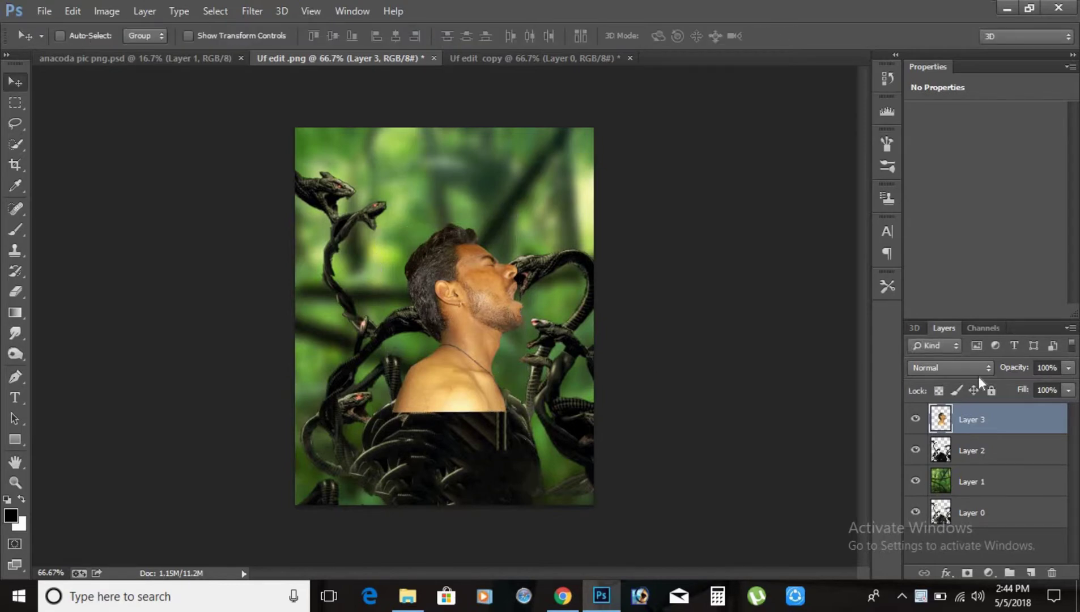
# Drop Layer 3 to 31% opacity, pick the Eraser, and zoom in on the shoulders
pyautogui.click(1067, 369)
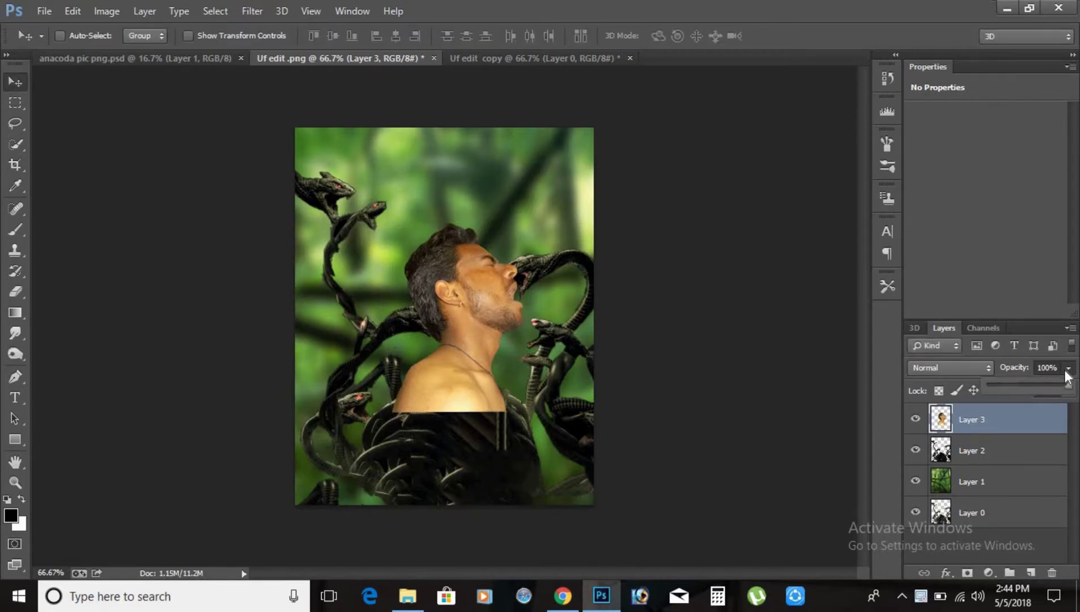
pyautogui.click(1014, 384)
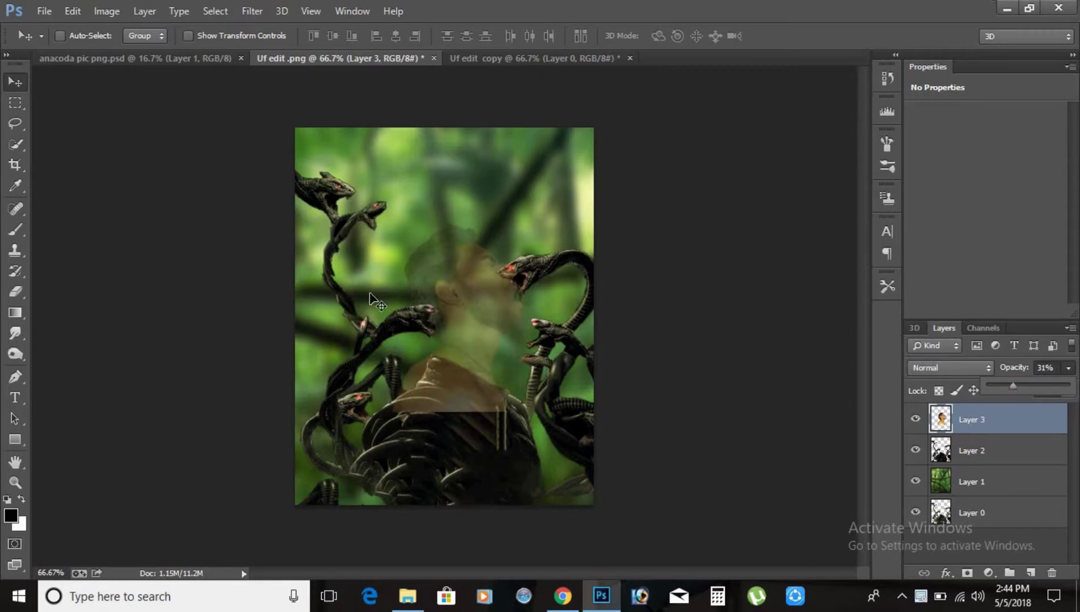
pyautogui.click(17, 291)
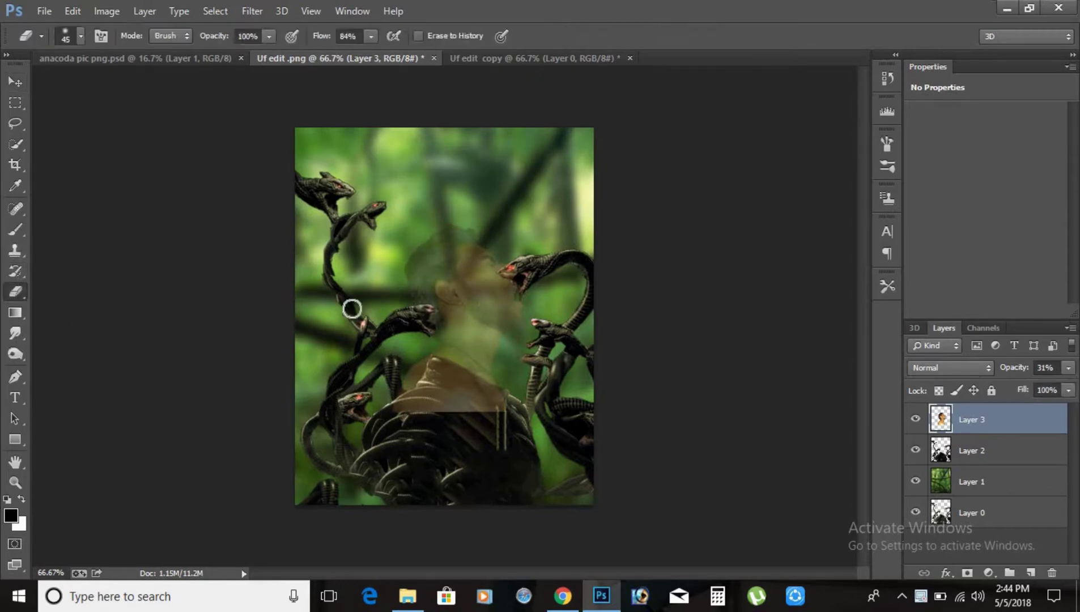
pyautogui.hotkey('ctrl', '+')
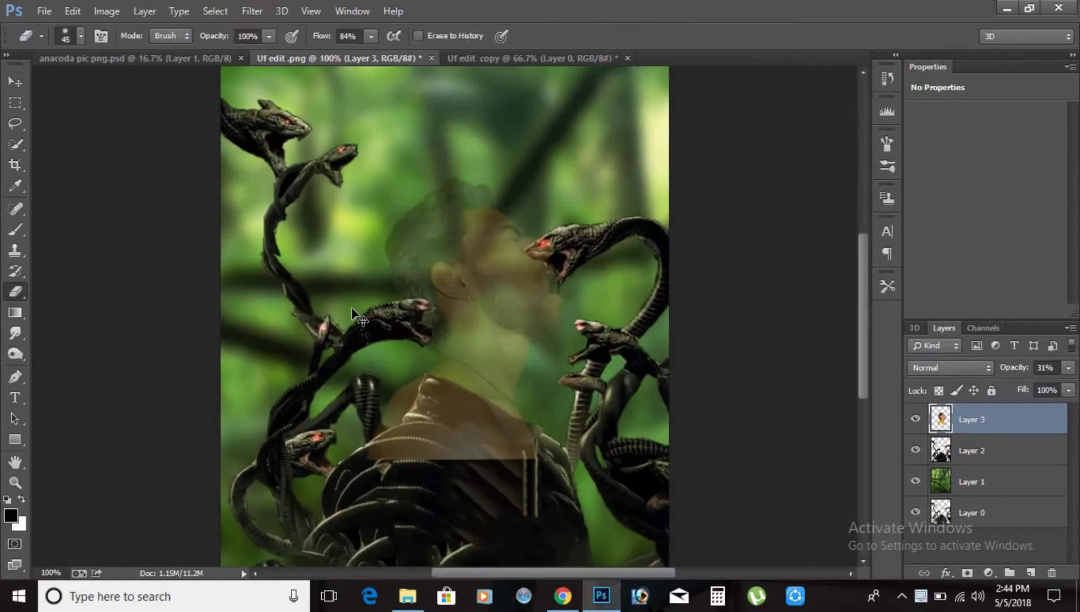
pyautogui.hotkey('ctrl', '+')
pyautogui.scroll(-5, 343, 298)
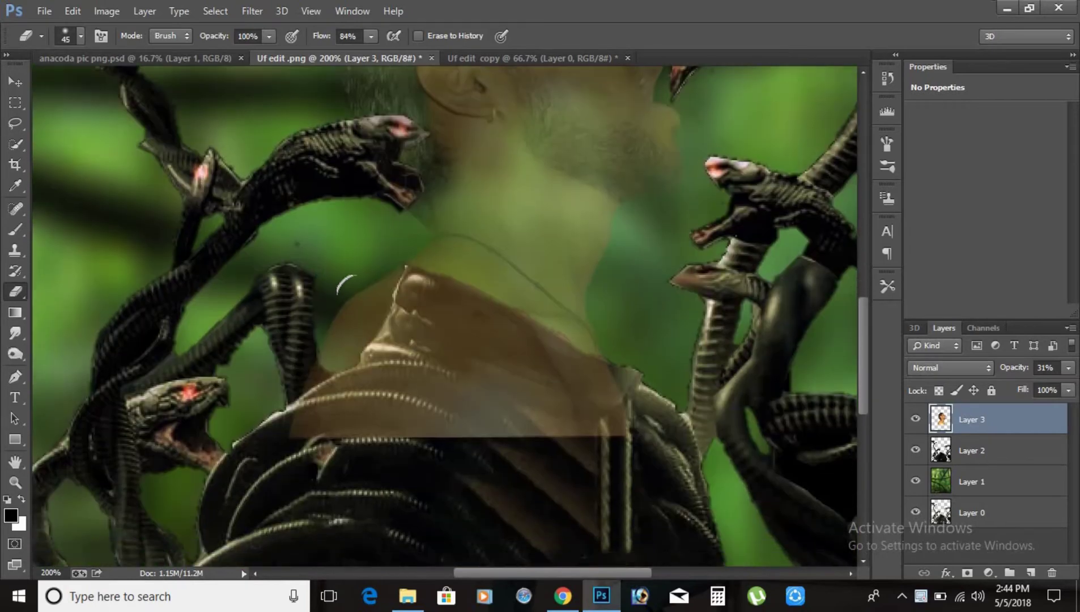
# Erase the portrait over the snake coils, then raise Layer 3 opacity back up
pyautogui.moveTo(378, 286)
pyautogui.mouseDown()
pyautogui.moveTo(405, 306)
pyautogui.moveTo(489, 324)
pyautogui.moveTo(584, 387)
pyautogui.moveTo(384, 387)
pyautogui.moveTo(595, 417)
pyautogui.mouseUp()
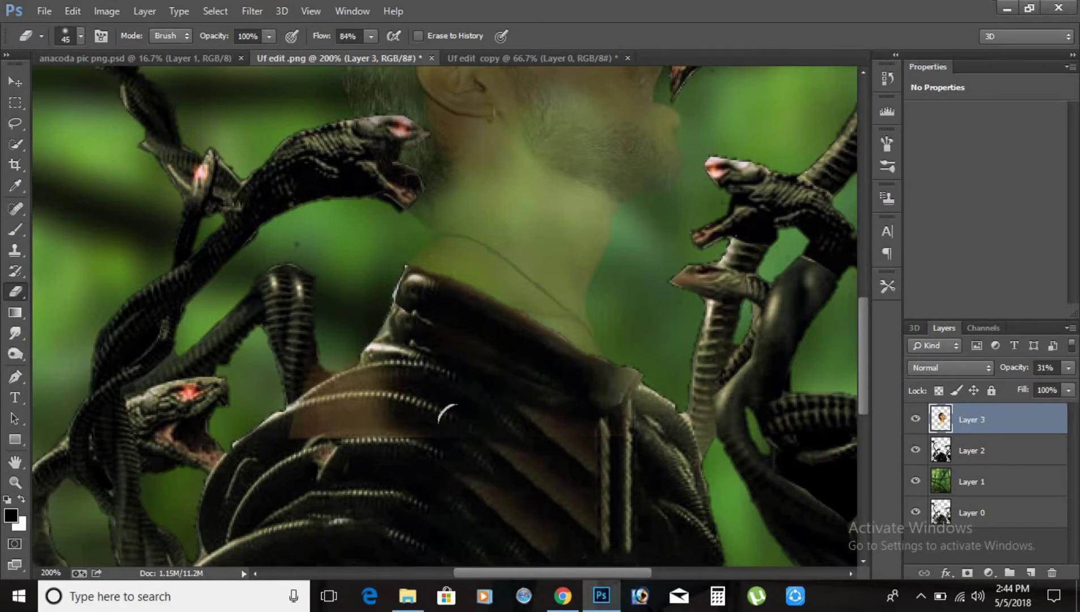
pyautogui.moveTo(448, 413); pyautogui.dragTo(326, 379)
pyautogui.moveTo(300, 422); pyautogui.dragTo(348, 430)
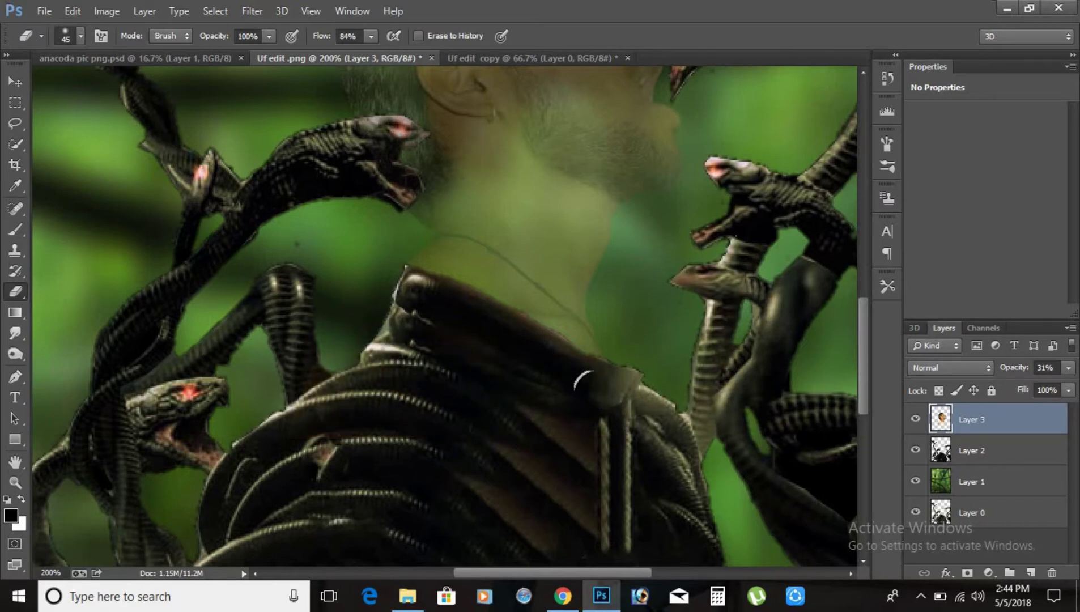
pyautogui.click(1067, 368)
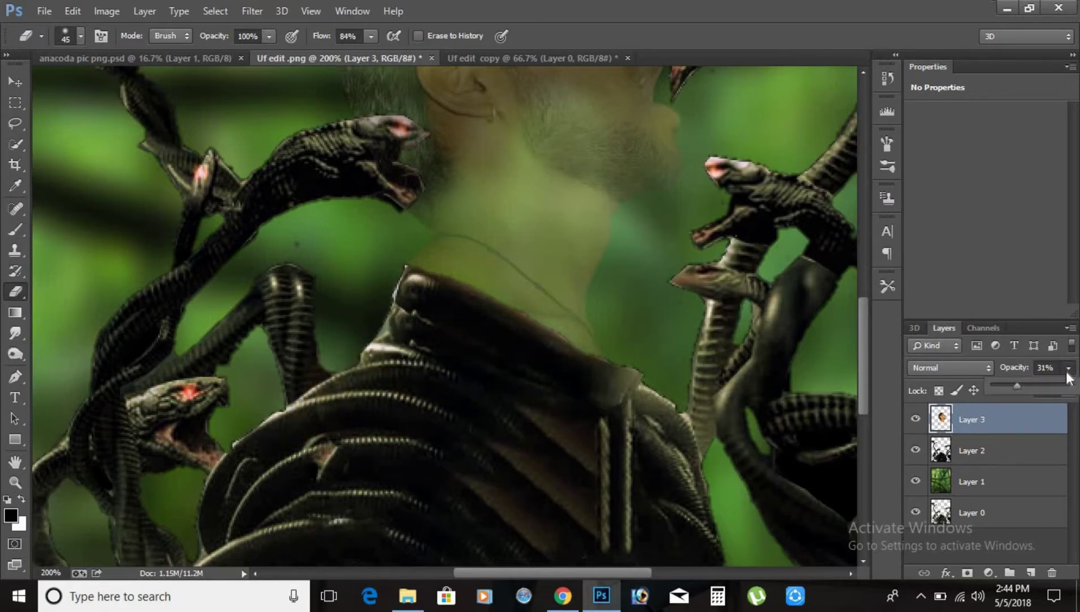
pyautogui.click(1058, 382)
# Settle the portrait at 95% opacity and zoom out with the Move tool active
pyautogui.moveTo(1068, 385); pyautogui.dragTo(1071, 386)
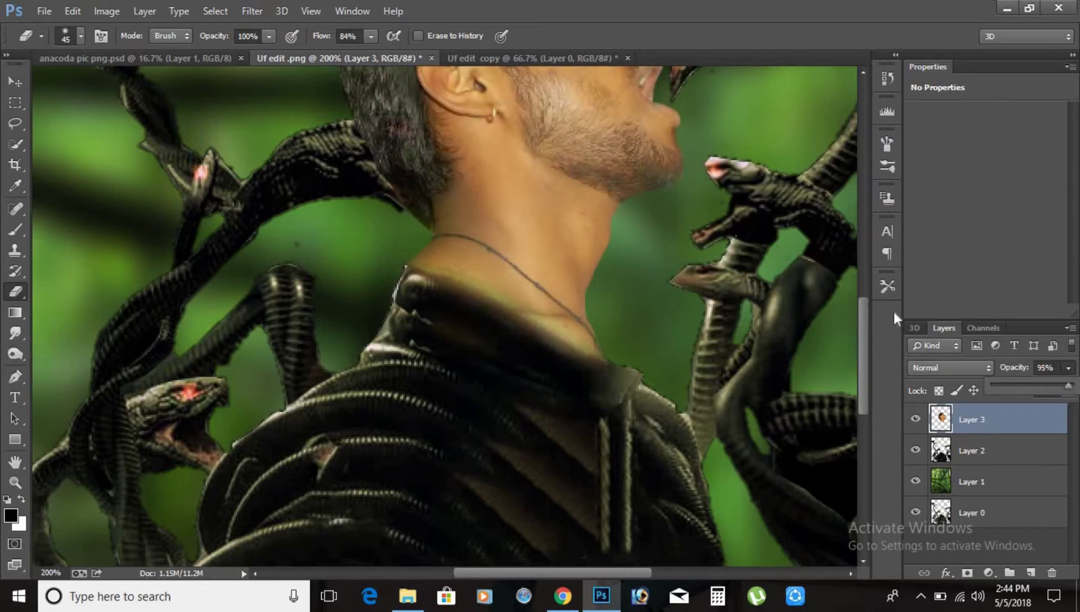
pyautogui.scroll(-2, 788, 237)
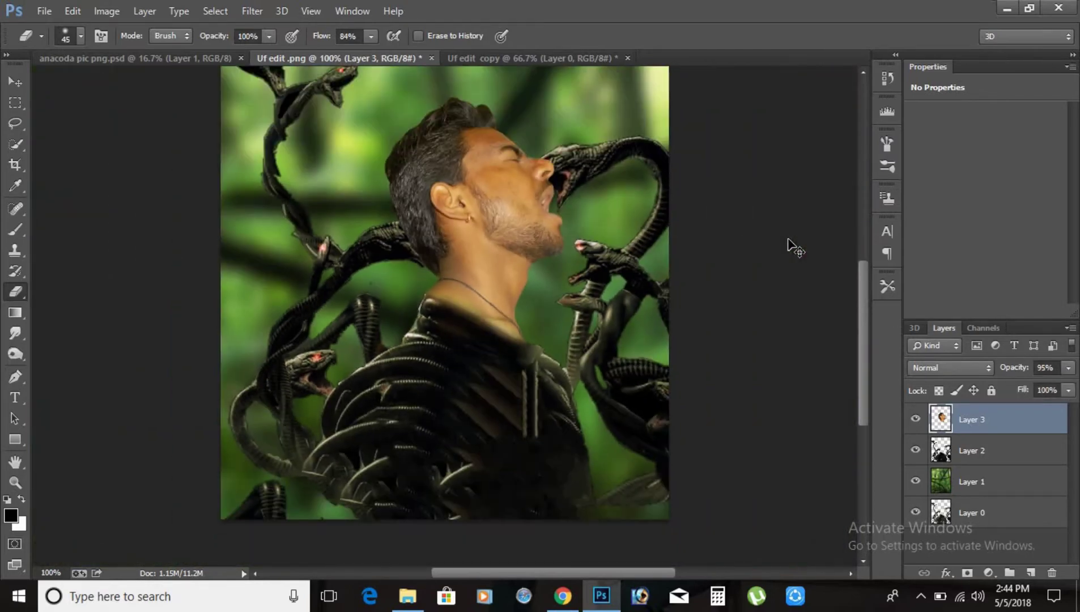
pyautogui.press('v')
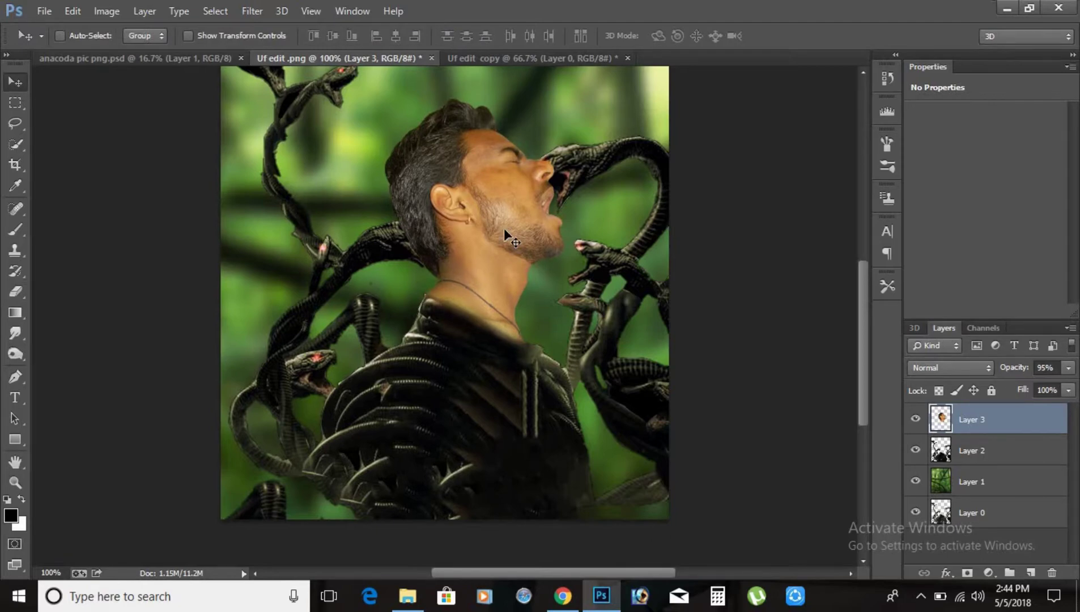
pyautogui.hotkey('ctrl', '-')
# In the Uf edit copy, nudge the snake layer up-left and select Layer 3, the face
pyautogui.click(572, 54)
pyautogui.moveTo(451, 398)
pyautogui.mouseDown()
pyautogui.moveTo(343, 66)
pyautogui.moveTo(439, 275)
pyautogui.moveTo(448, 392)
pyautogui.mouseUp()
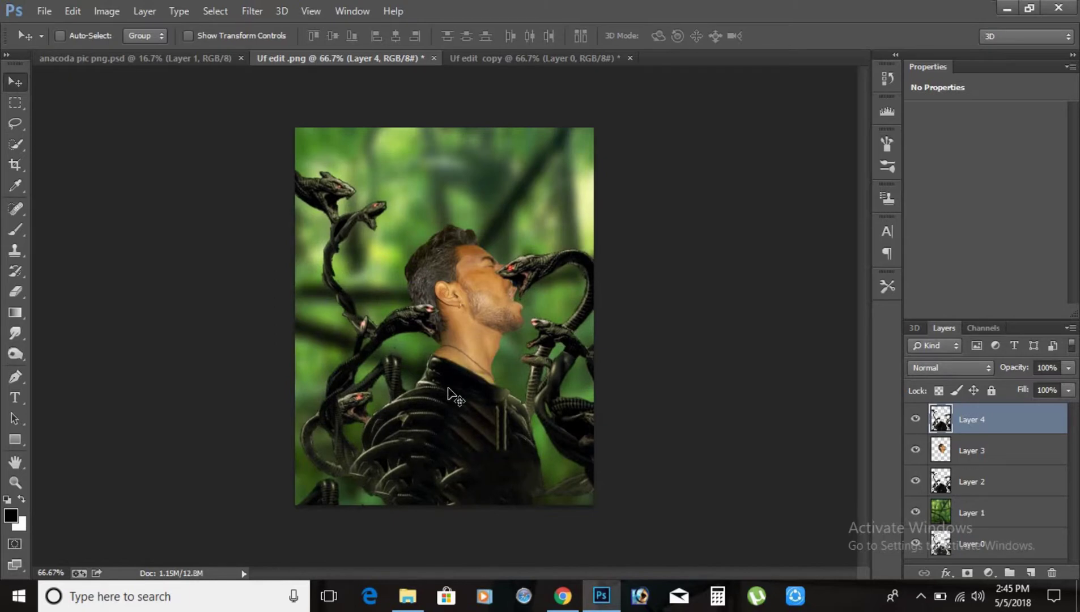
pyautogui.rightClick(477, 298)
pyautogui.click(487, 307)
# Free-transform the face to about 86% scale and a -6° tilt, nudge it, and apply
pyautogui.hotkey('ctrl', 't')
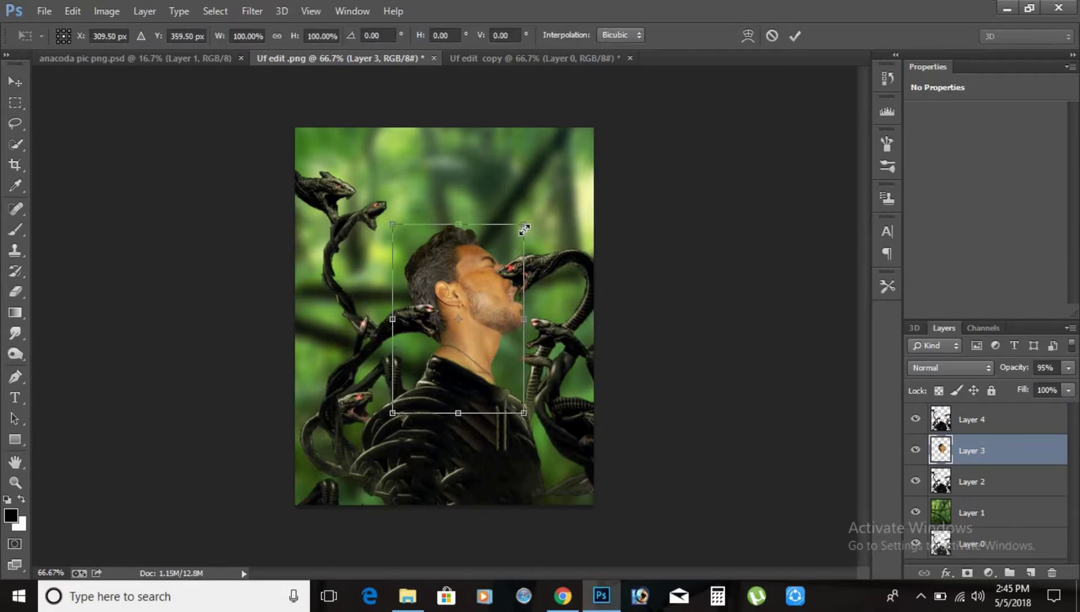
pyautogui.moveTo(524, 229)
pyautogui.mouseDown()
pyautogui.moveTo(514, 238)
pyautogui.moveTo(531, 210)
pyautogui.mouseUp()
pyautogui.moveTo(474, 296); pyautogui.dragTo(472, 308)
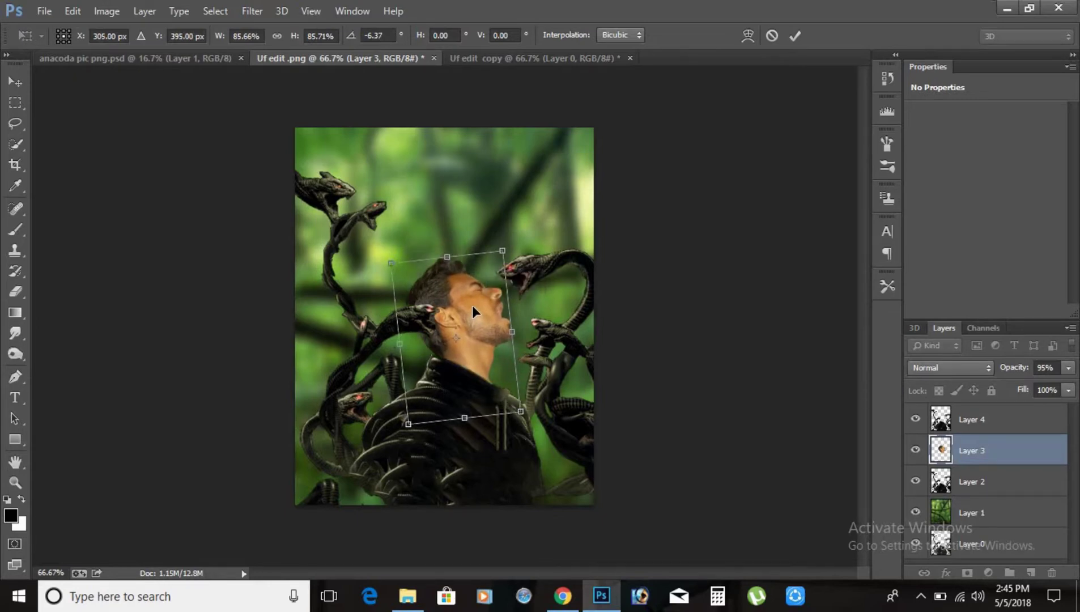
pyautogui.press('Up')
pyautogui.press('Up')
pyautogui.press('Up')
pyautogui.press('Up')
pyautogui.press('Up')
pyautogui.press('Up')
pyautogui.press('Up')
pyautogui.press('Up')
pyautogui.press('Up')
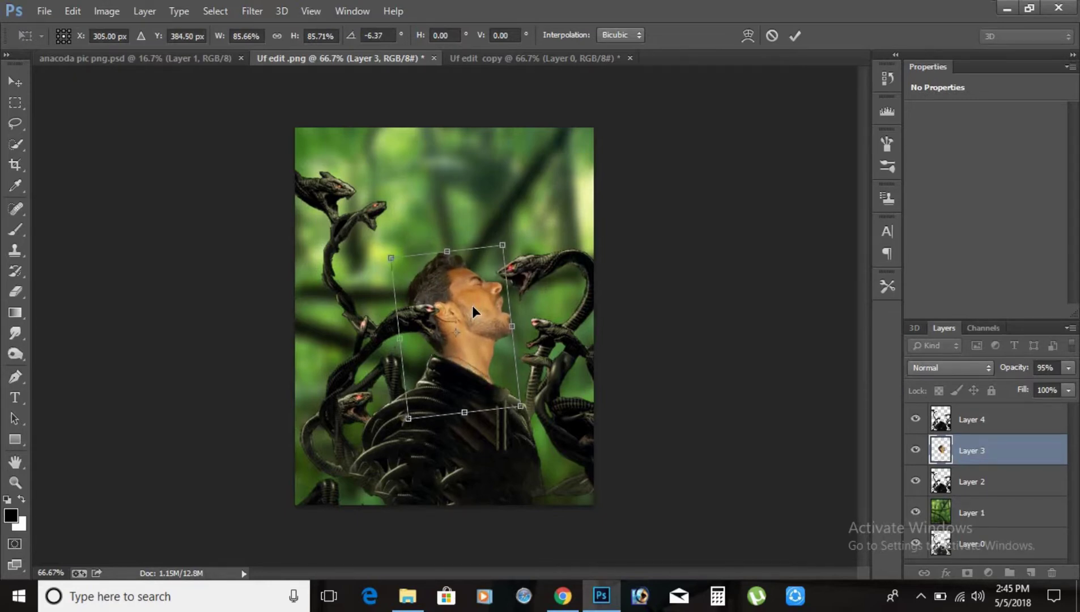
pyautogui.press('Up')
pyautogui.press('Up')
pyautogui.press('Up')
pyautogui.press('Up')
pyautogui.press('Left')
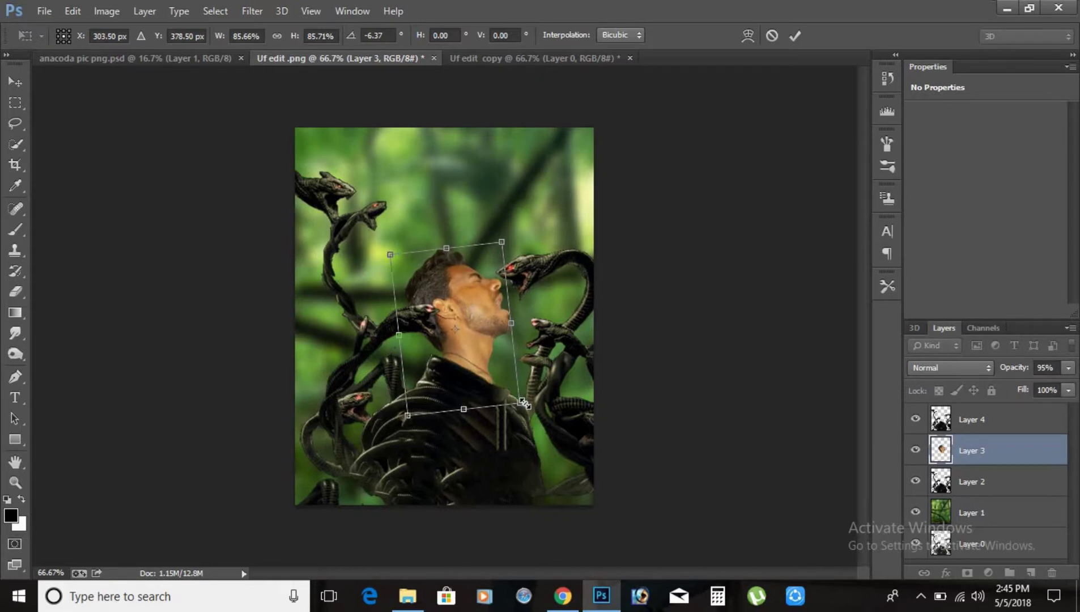
pyautogui.moveTo(523, 402); pyautogui.dragTo(530, 410)
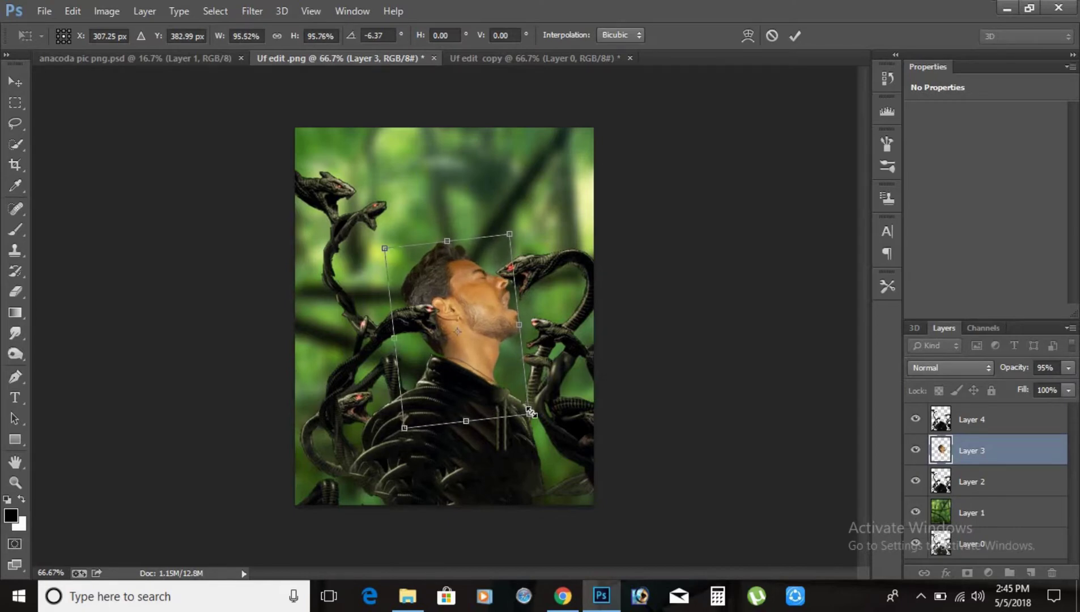
pyautogui.press('Return')
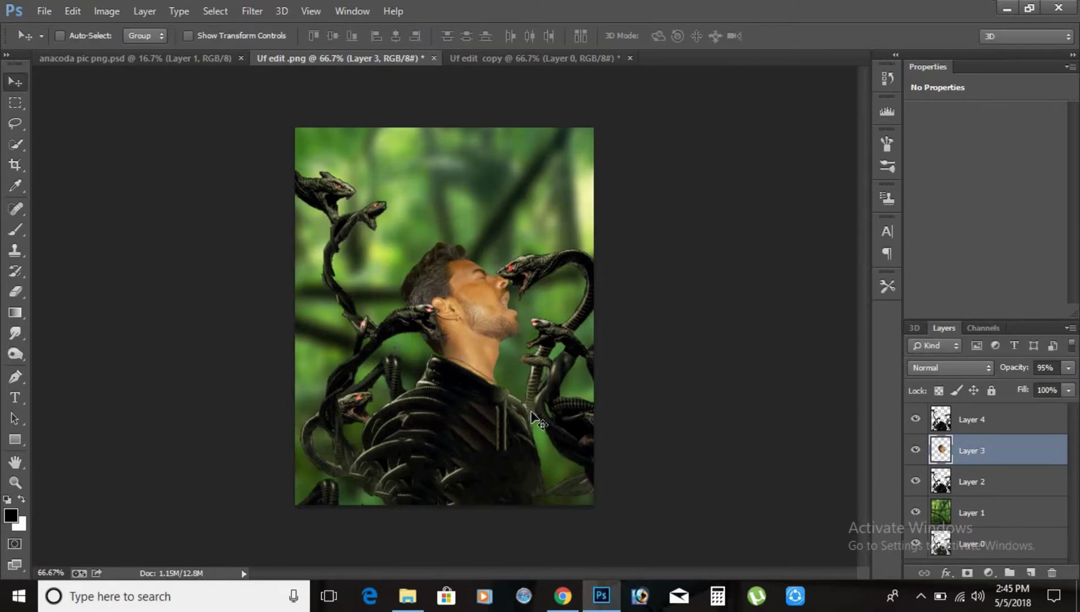
# Keep Layer 3 selected and fine-tune the face so his mouth meets the snake's head
pyautogui.rightClick(458, 270)
pyautogui.click(468, 279)
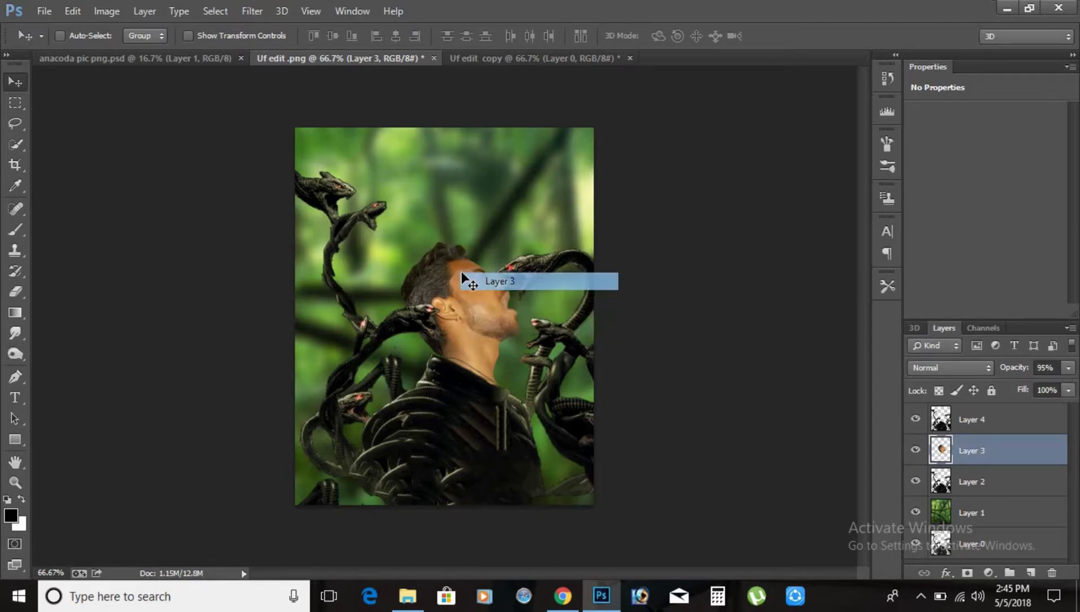
pyautogui.moveTo(461, 283); pyautogui.dragTo(459, 283)
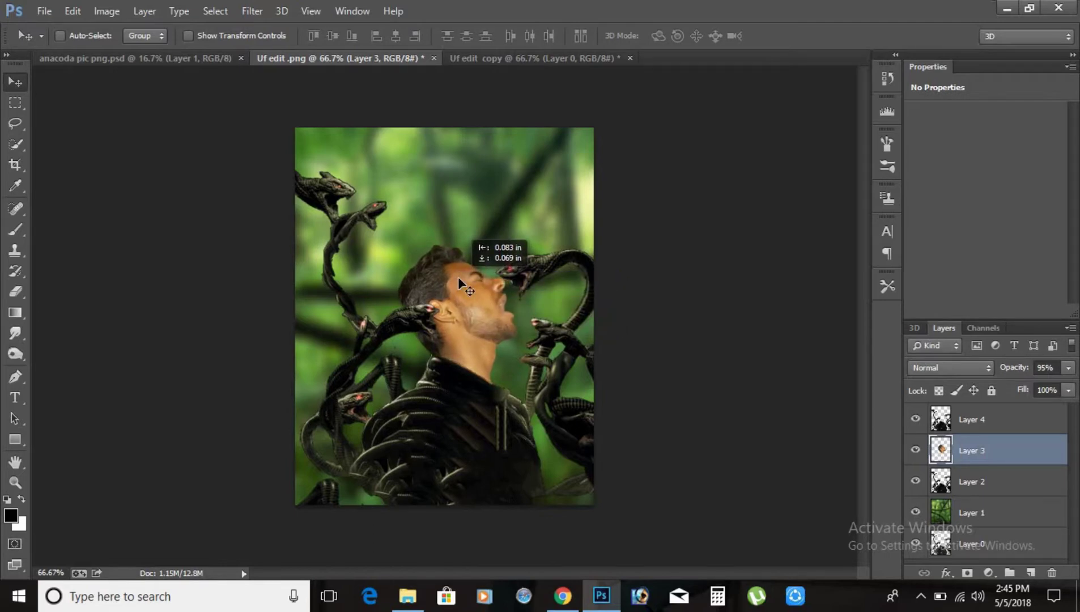
pyautogui.moveTo(460, 279); pyautogui.dragTo(458, 276)
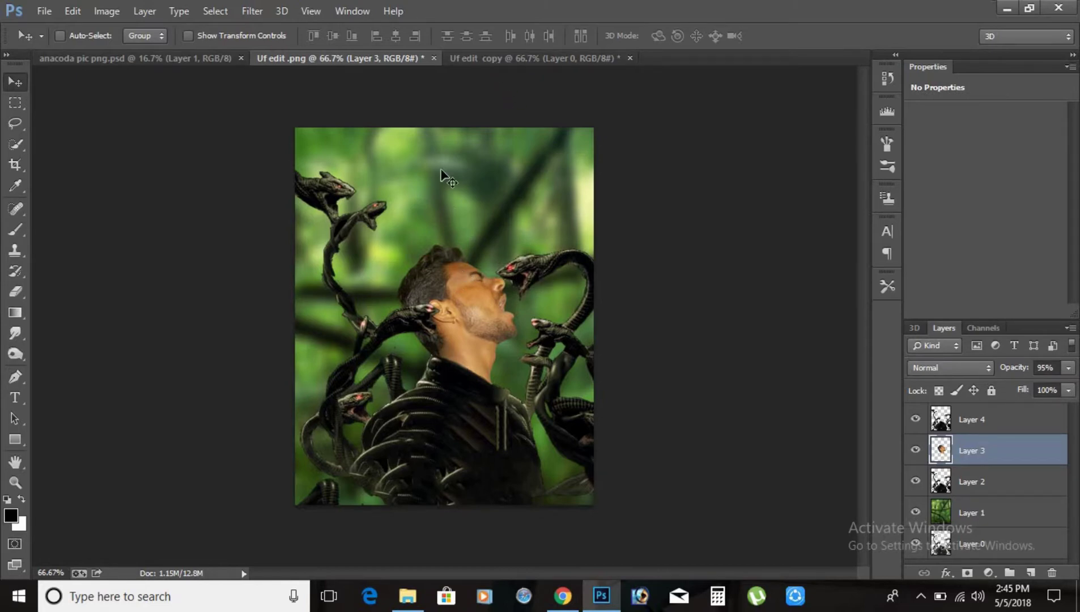
# Apply a Camera Raw Filter to the face with Vibrance -17 and reduced Saturation
pyautogui.click(252, 11)
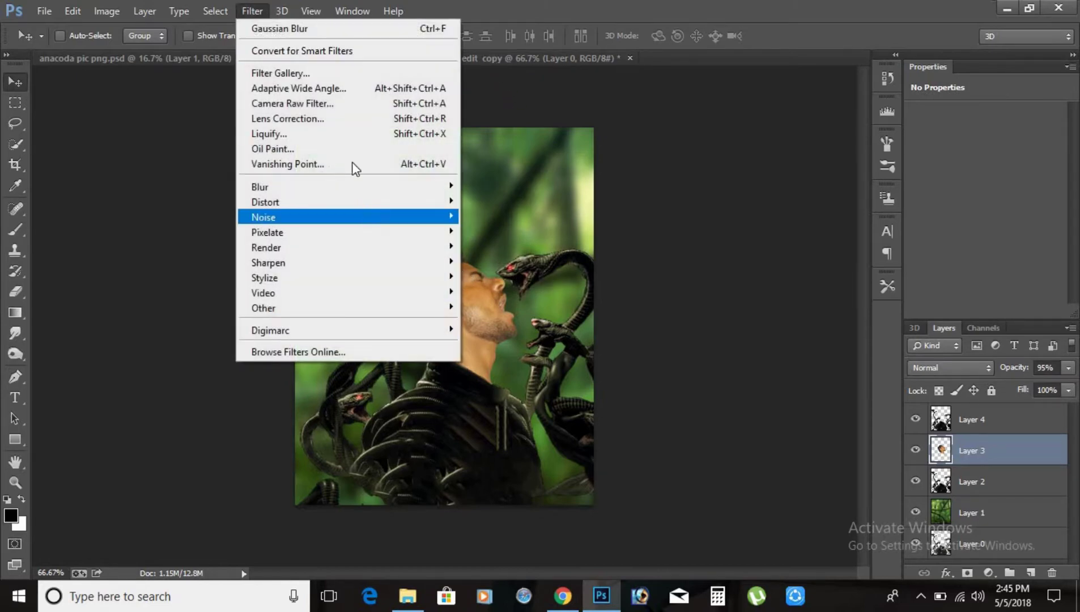
pyautogui.click(372, 103)
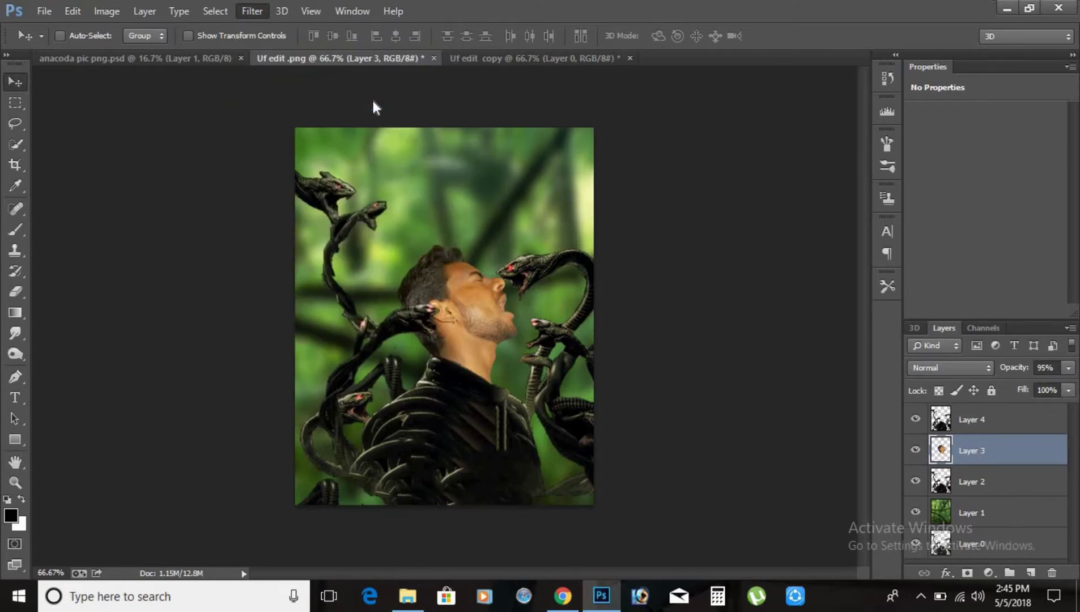
pyautogui.scroll(-1, 984, 334)
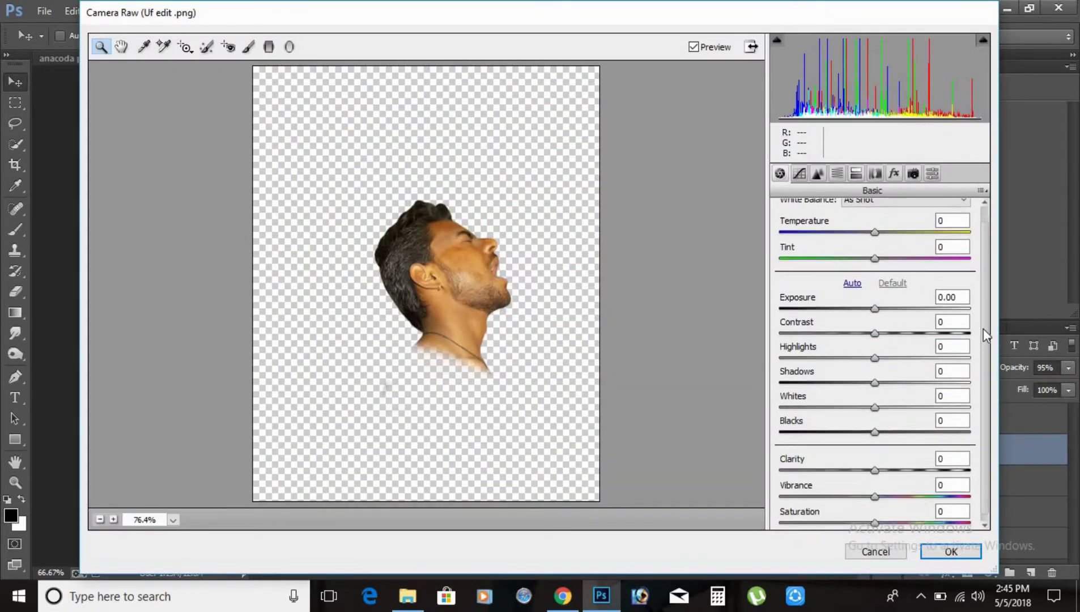
pyautogui.scroll(-1, 984, 335)
pyautogui.moveTo(871, 492)
pyautogui.mouseDown()
pyautogui.moveTo(857, 491)
pyautogui.moveTo(865, 515)
pyautogui.mouseUp()
pyautogui.click(874, 517)
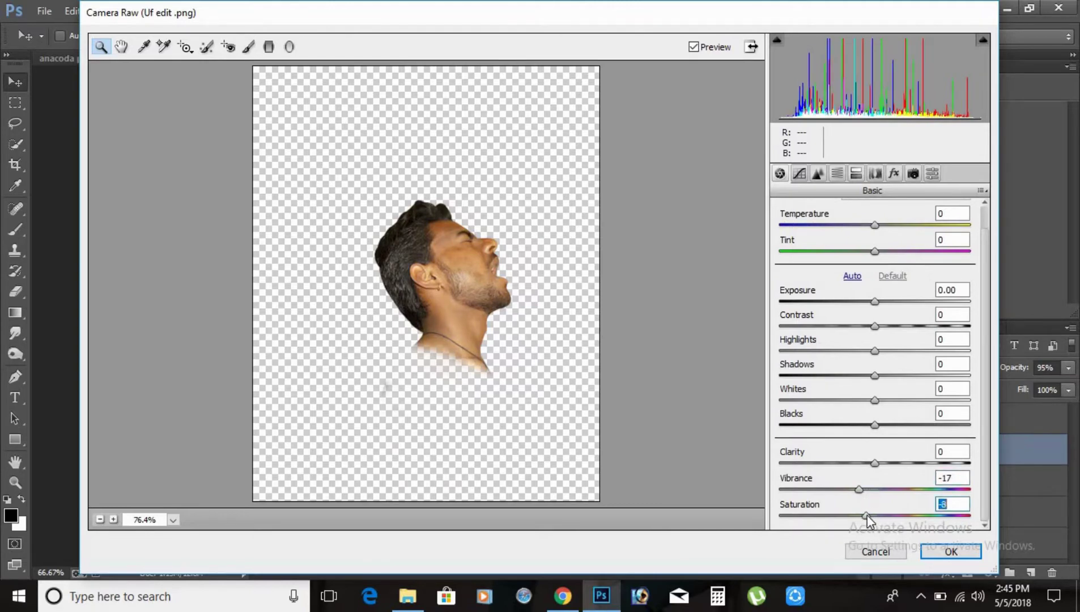
pyautogui.click(941, 549)
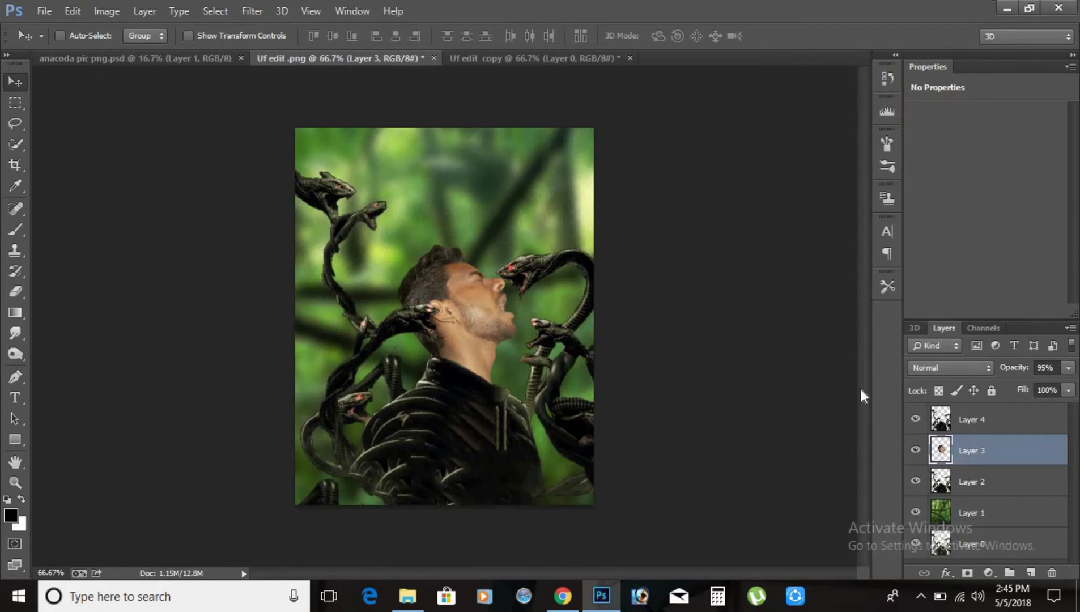
# Merge Layers 3, 2, 1 and 0 in successive Ctrl+E passes into a single Layer 4
pyautogui.keyDown('shift'); pyautogui.click(966, 420); pyautogui.keyUp('shift')
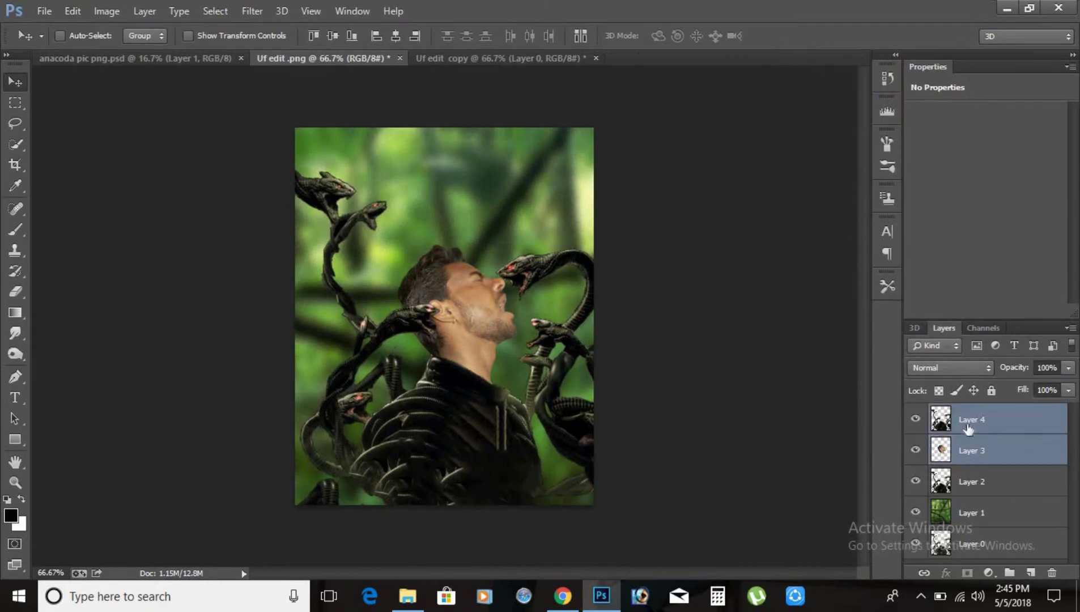
pyautogui.keyDown('shift'); pyautogui.click(993, 491); pyautogui.keyUp('shift')
pyautogui.keyDown('shift'); pyautogui.click(987, 509); pyautogui.keyUp('shift')
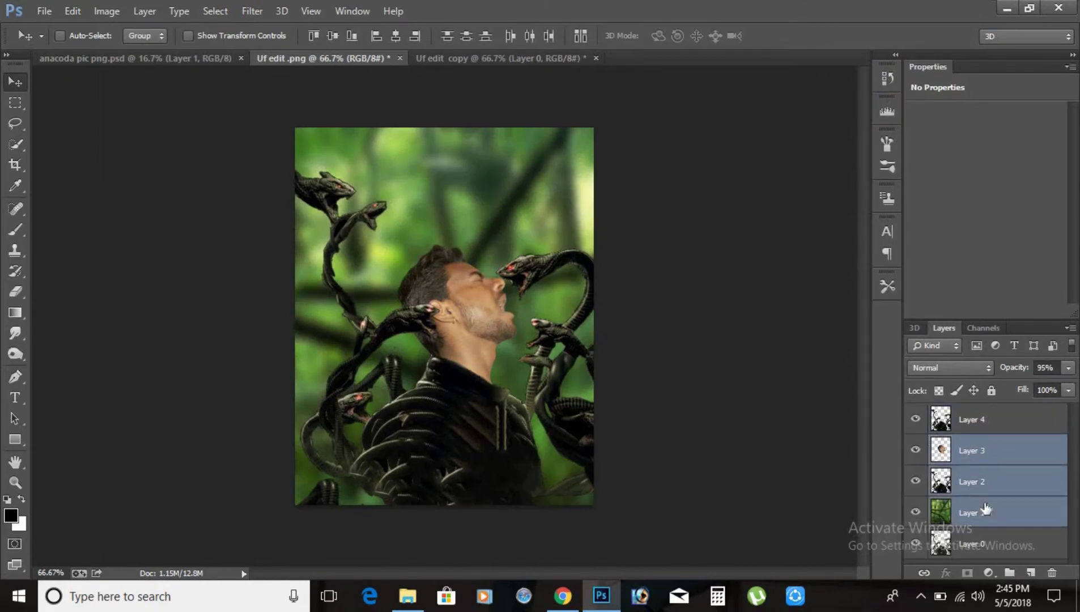
pyautogui.hotkey('ctrl', 'e')
pyautogui.keyDown('shift'); pyautogui.click(985, 429); pyautogui.keyUp('shift')
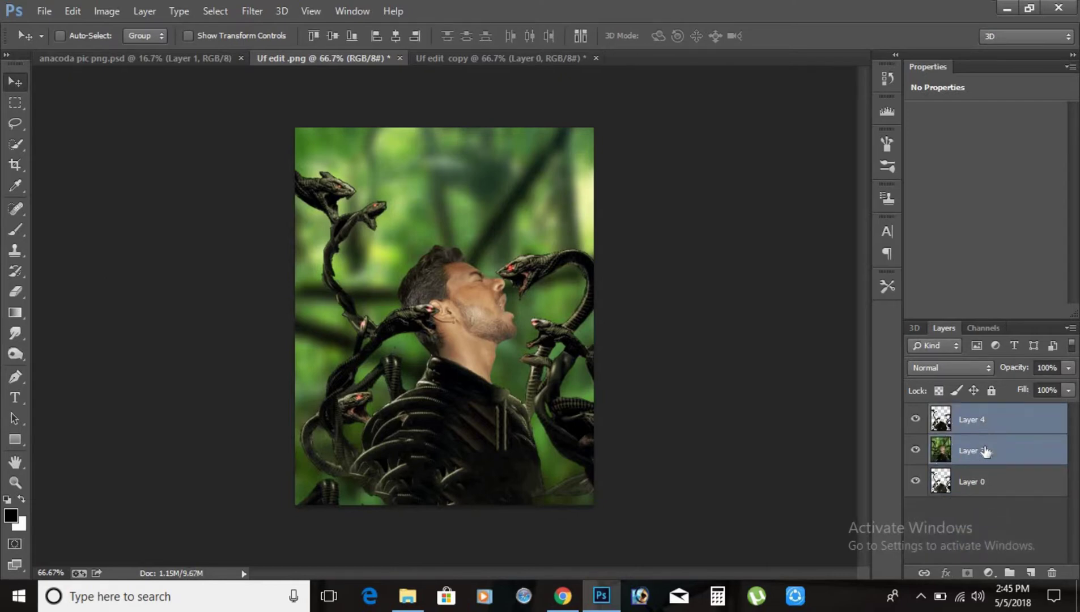
pyautogui.keyDown('shift'); pyautogui.click(984, 482); pyautogui.keyUp('shift')
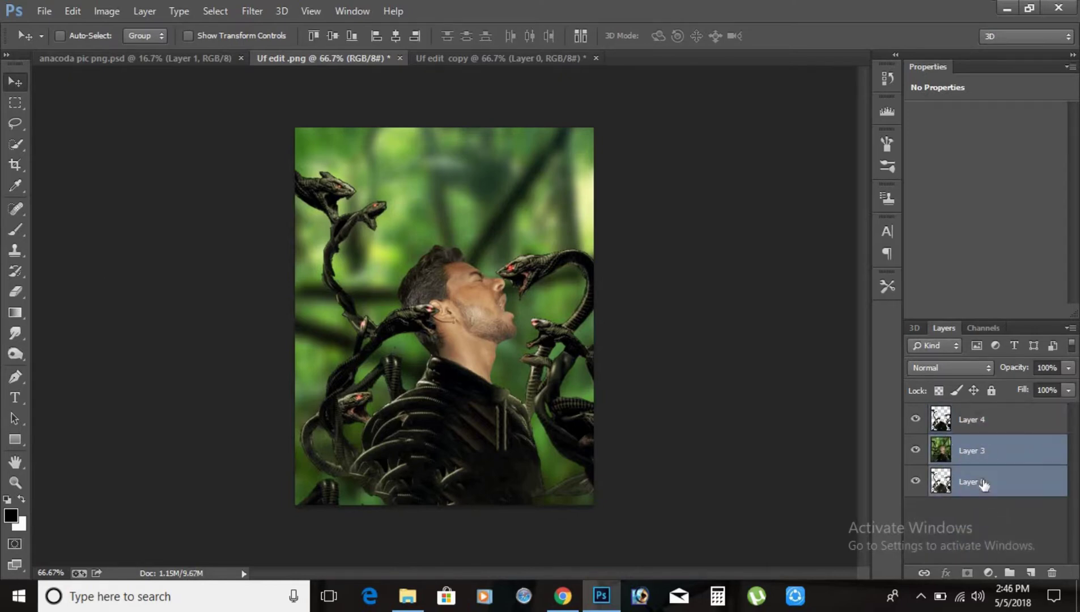
pyautogui.hotkey('ctrl', 'e')
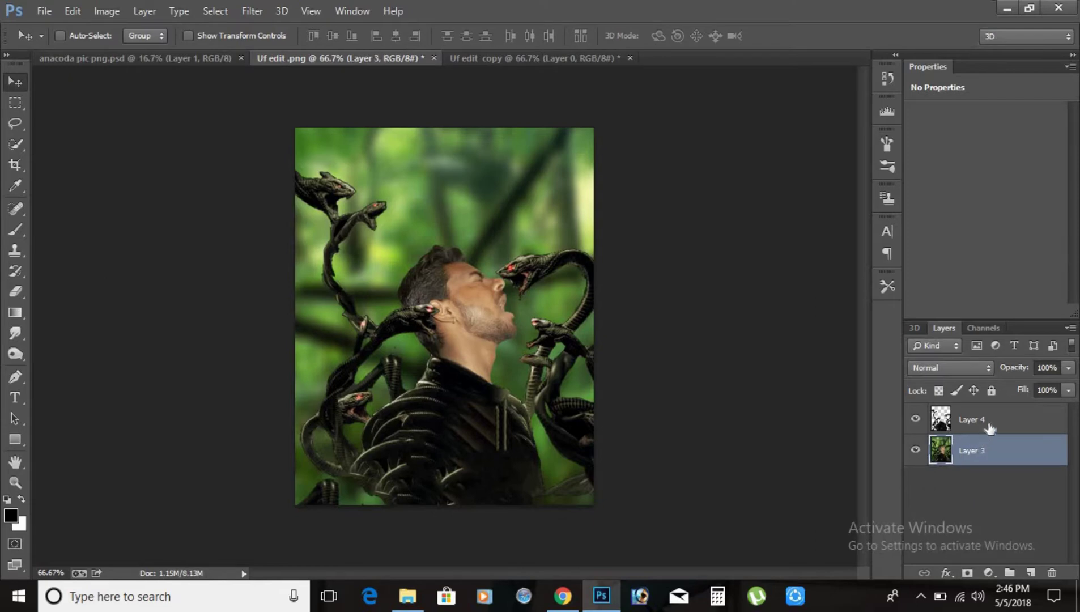
pyautogui.keyDown('shift'); pyautogui.click(989, 429); pyautogui.keyUp('shift')
pyautogui.hotkey('ctrl', 'e')
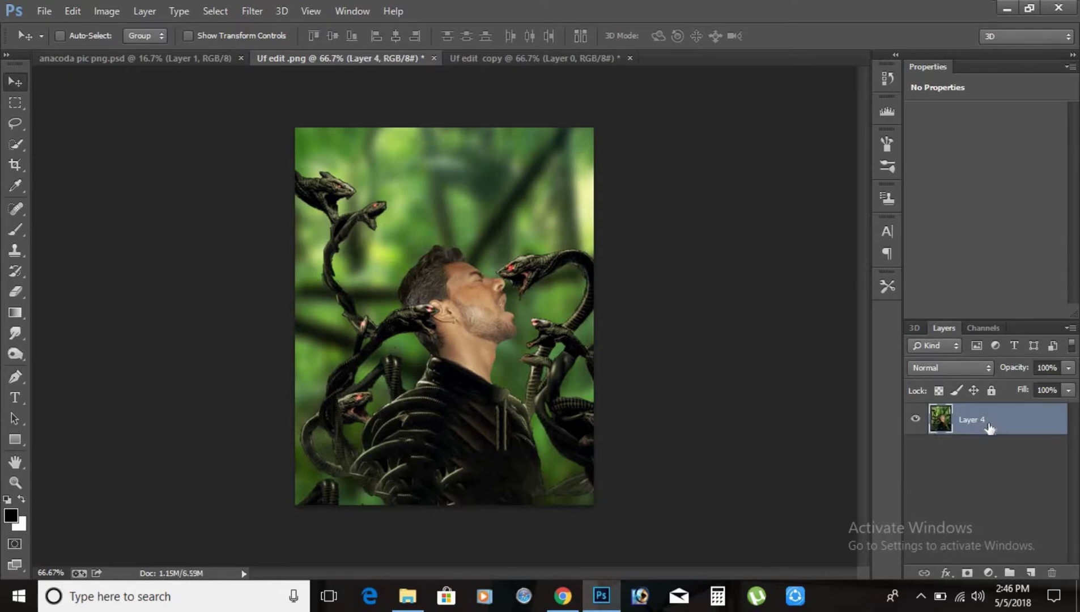
# Bow the RGB curve upward in Curves (Ctrl+M) to brighten the merged composite
pyautogui.hotkey('ctrl', 'm')
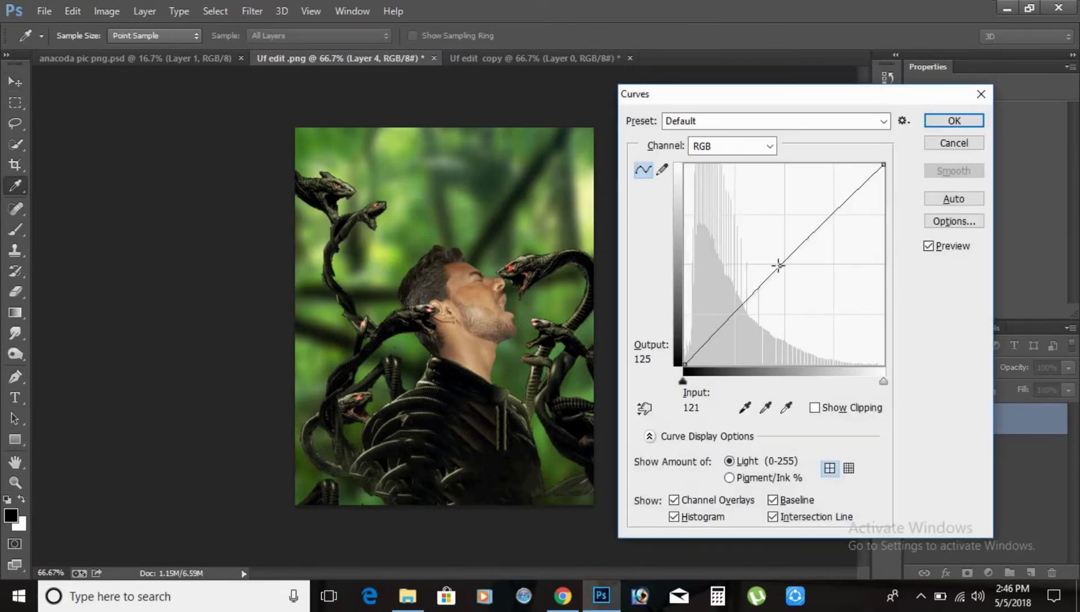
pyautogui.moveTo(779, 265); pyautogui.dragTo(772, 261)
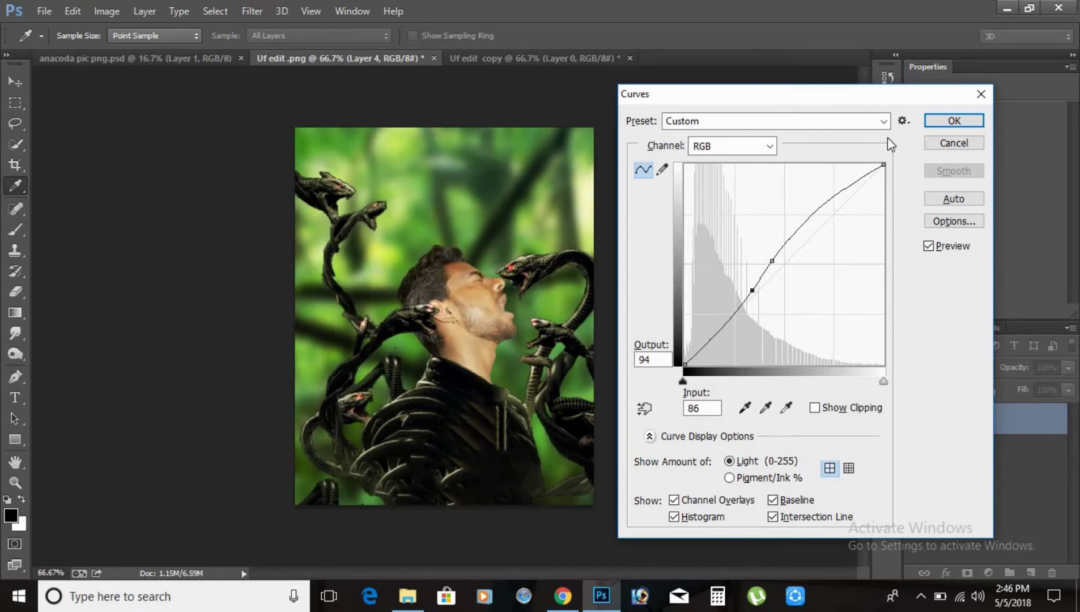
pyautogui.click(955, 121)
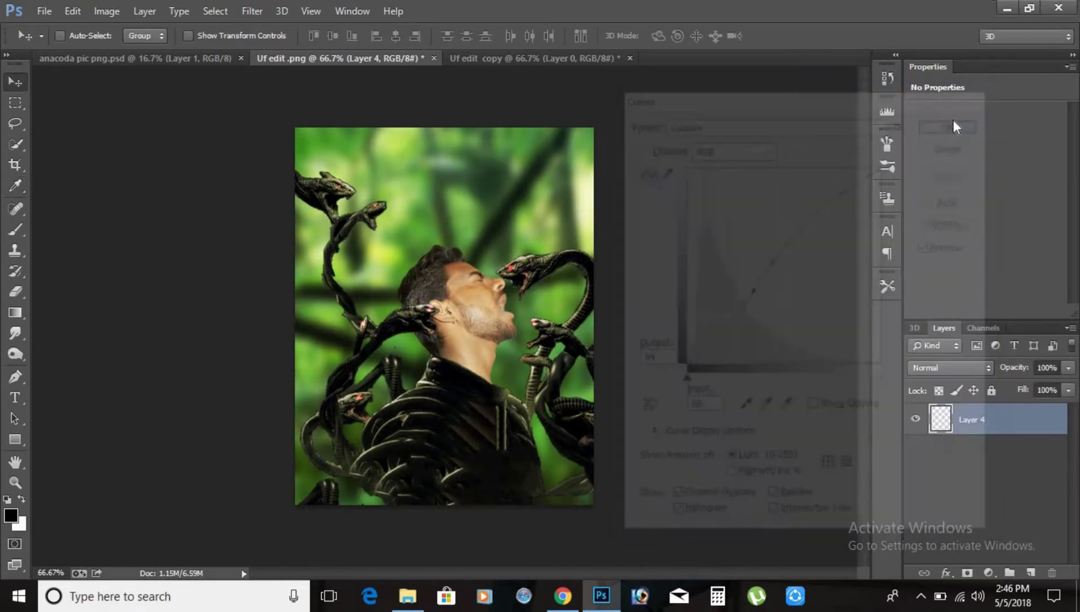
# Close the Uf edit copy without saving, then Save As JPEG to the Desktop
pyautogui.click(626, 57)
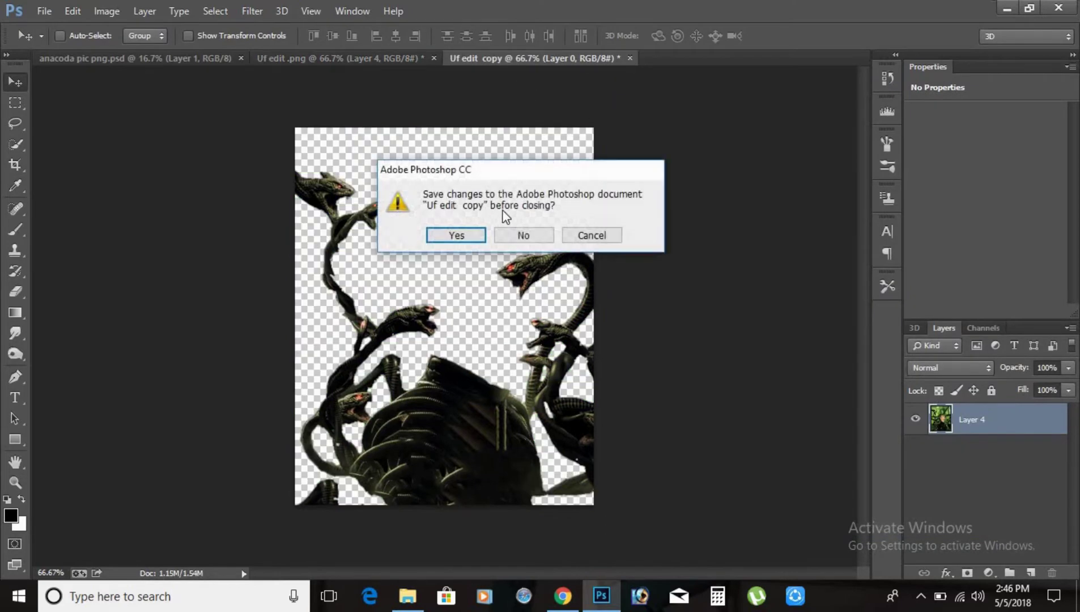
pyautogui.click(530, 234)
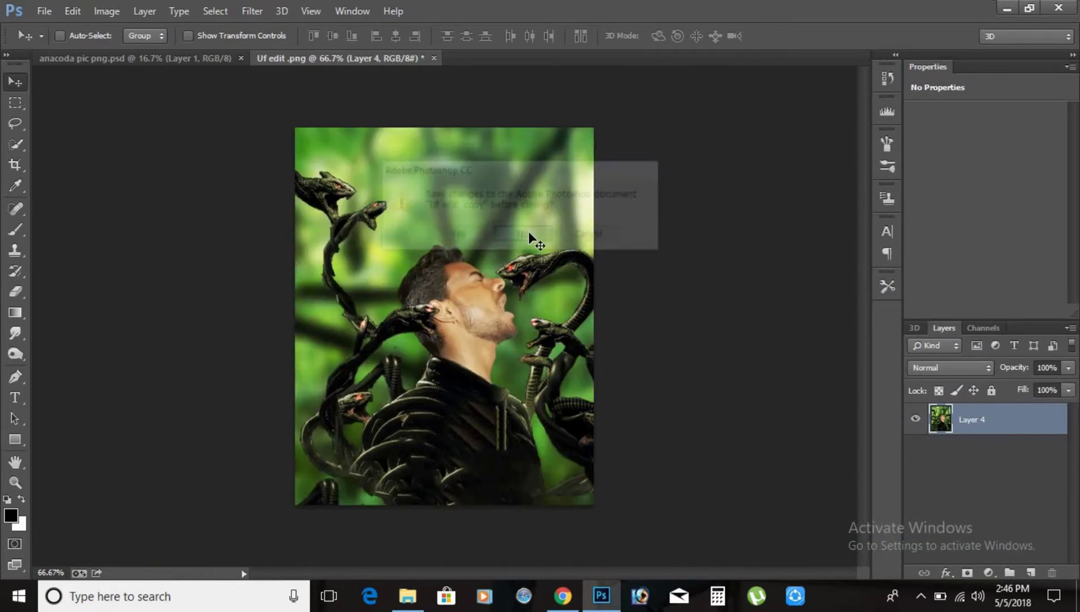
pyautogui.click(49, 8)
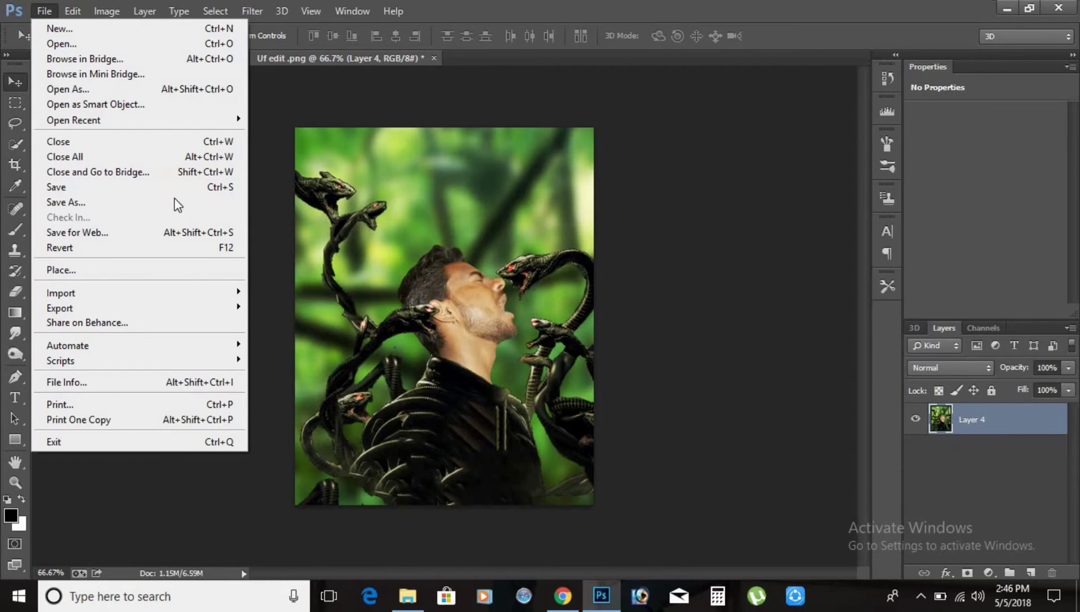
pyautogui.click(174, 198)
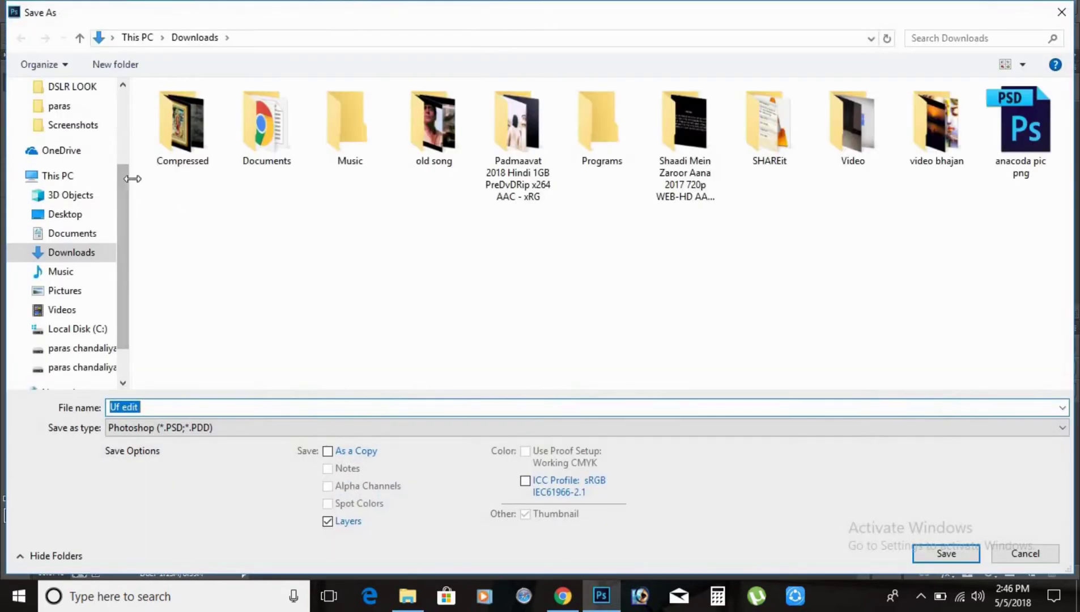
pyautogui.click(84, 197)
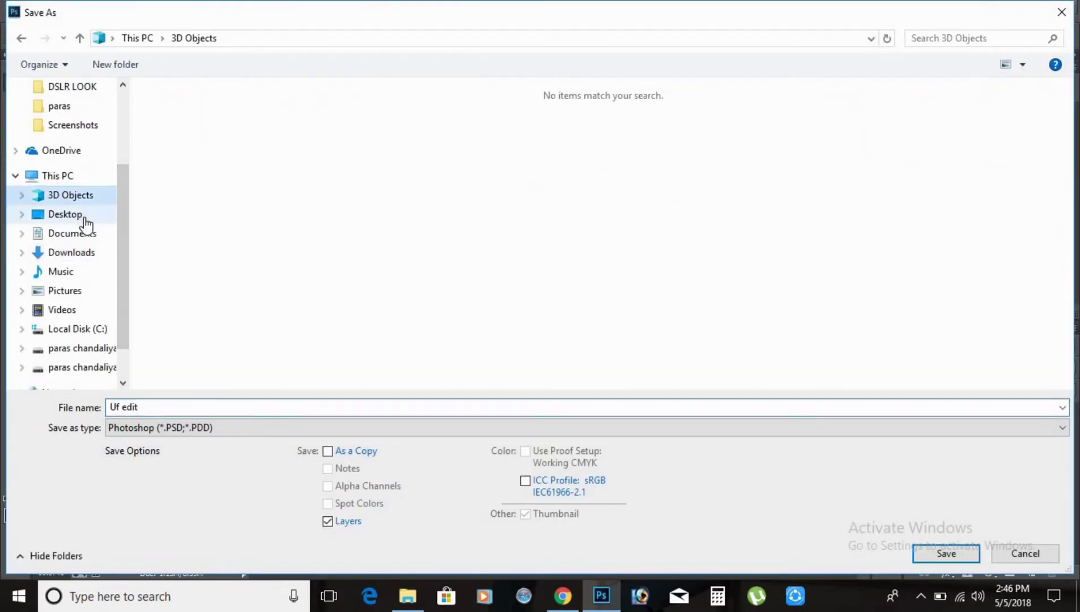
pyautogui.click(326, 429)
pyautogui.click(259, 266)
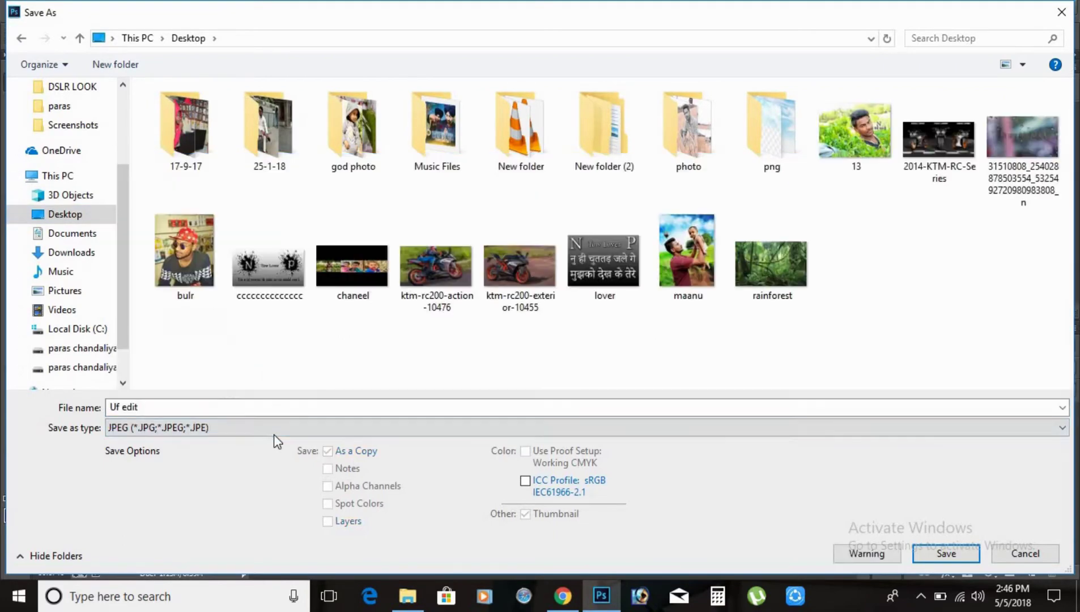
# Name the file 'anaconda-movie poster' and save it at Maximum JPEG quality
pyautogui.hotkey('ctrl', 'a')
pyautogui.write('a')
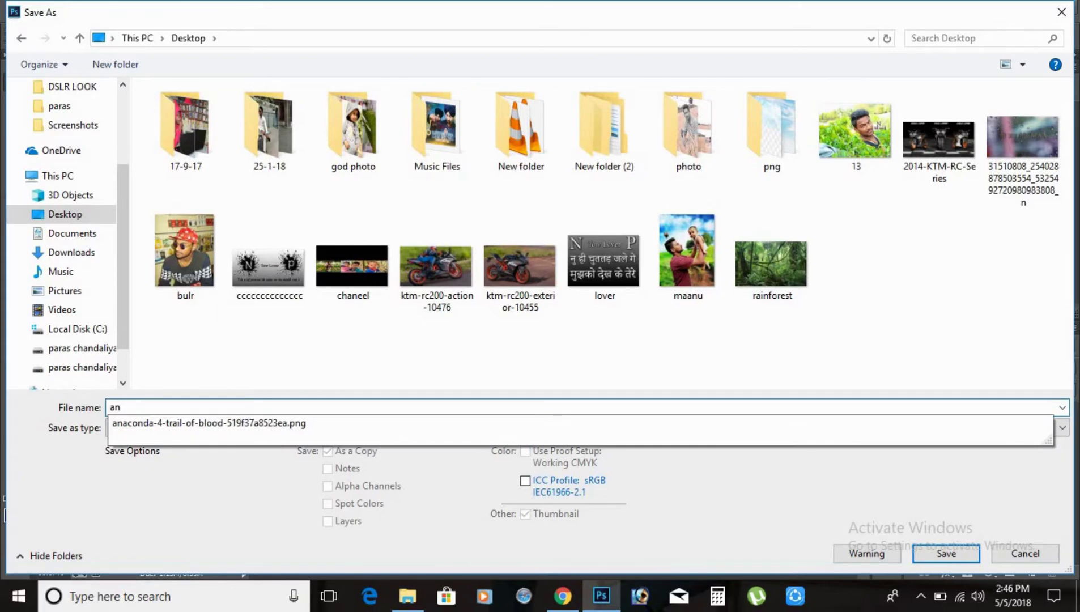
pyautogui.press('Down')
pyautogui.press('BackSpace')
pyautogui.press('BackSpace')
pyautogui.press('BackSpace')
pyautogui.press('BackSpace')
pyautogui.write('movie poster')
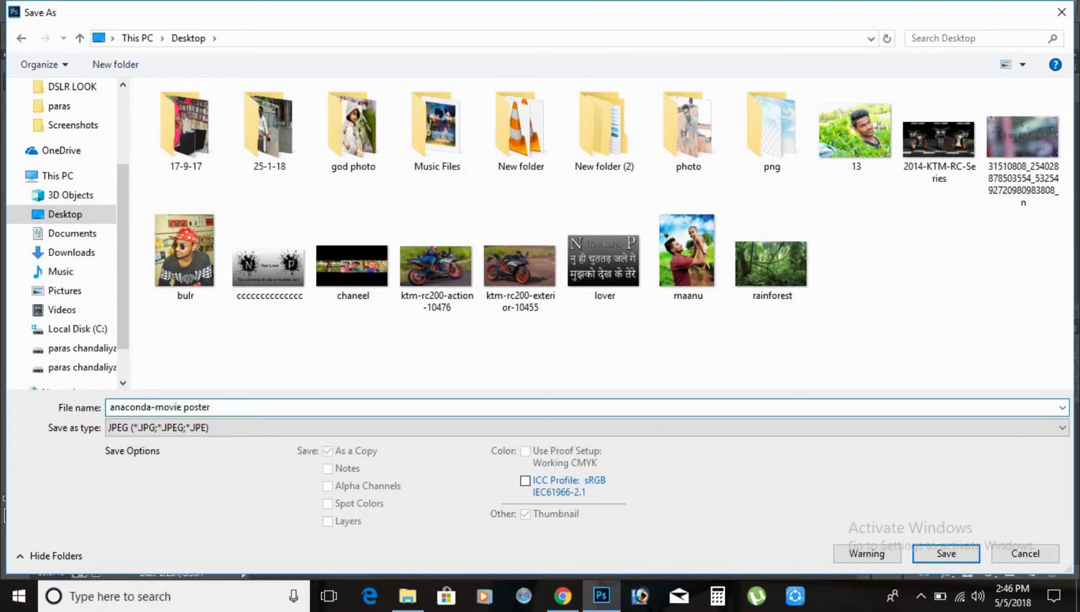
pyautogui.click(944, 560)
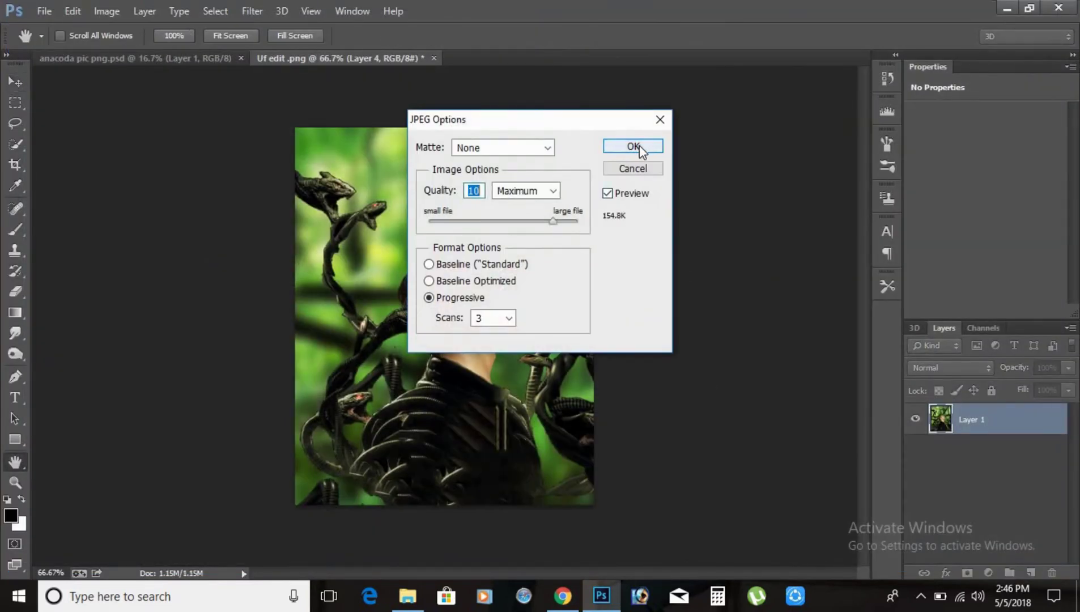
pyautogui.click(633, 146)
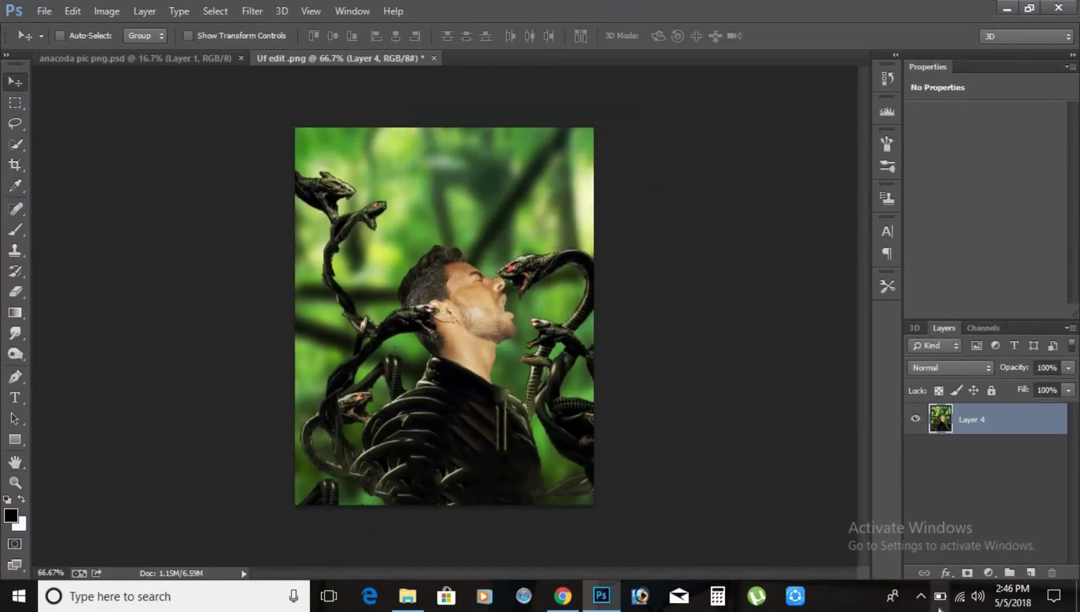
# Open the system tray, then bring up the WhatsApp Web chat showing the sent poster
pyautogui.click(921, 595)
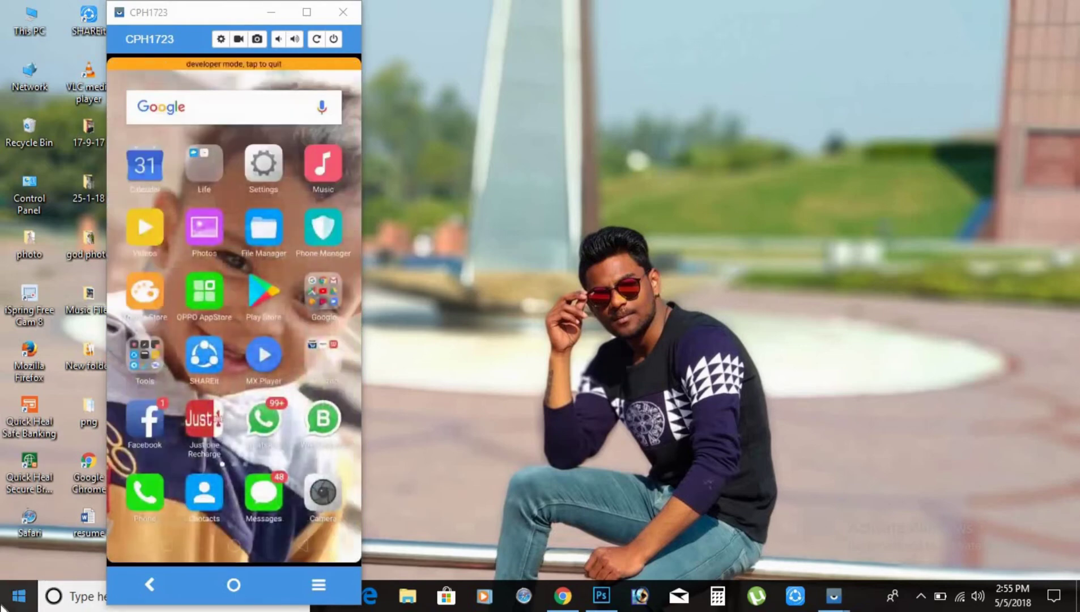
pyautogui.click(563, 596)
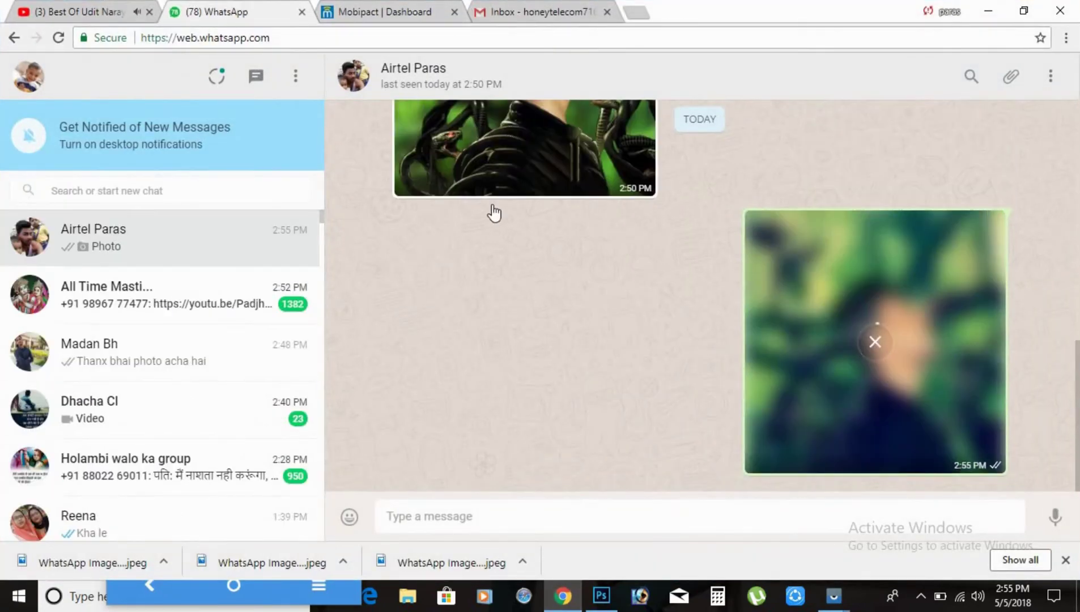
# Download the newest poster photo from the WhatsApp chat, close the viewer, and minimise Chrome
pyautogui.click(832, 264)
pyautogui.click(1009, 85)
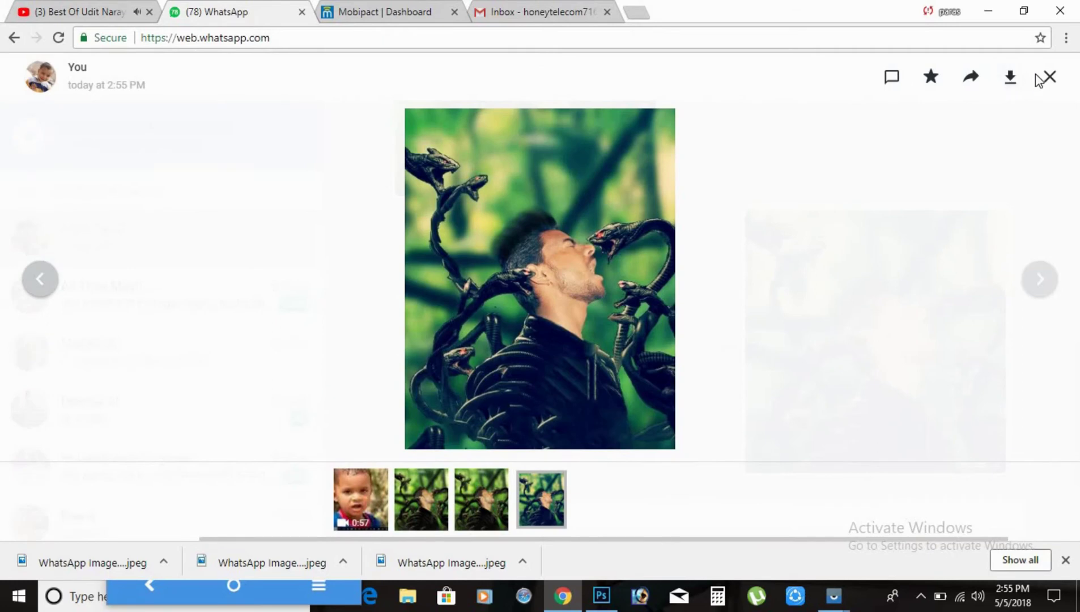
pyautogui.click(1048, 78)
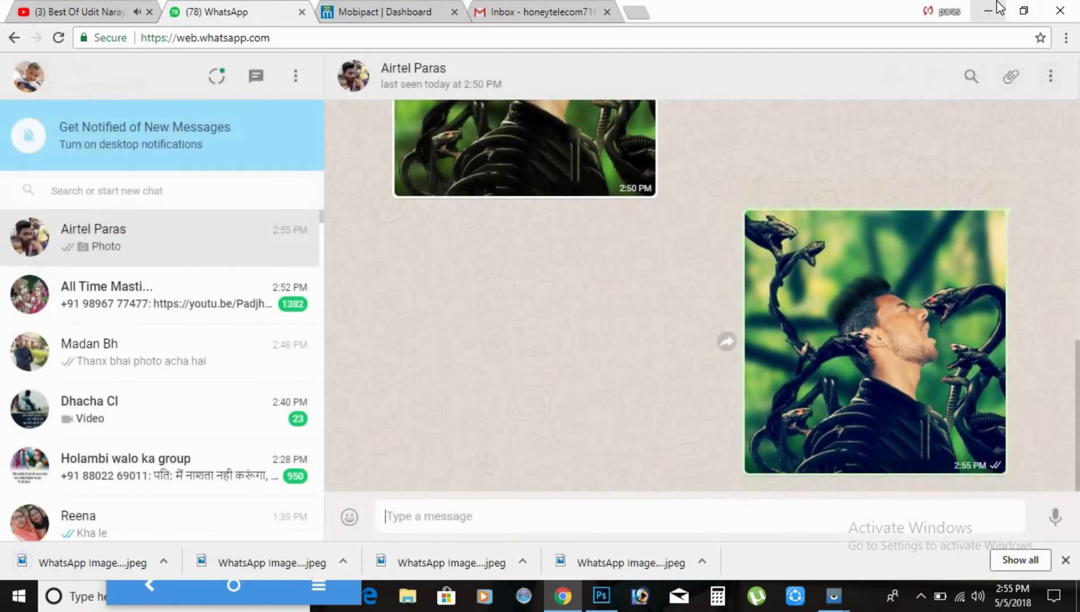
pyautogui.click(989, 10)
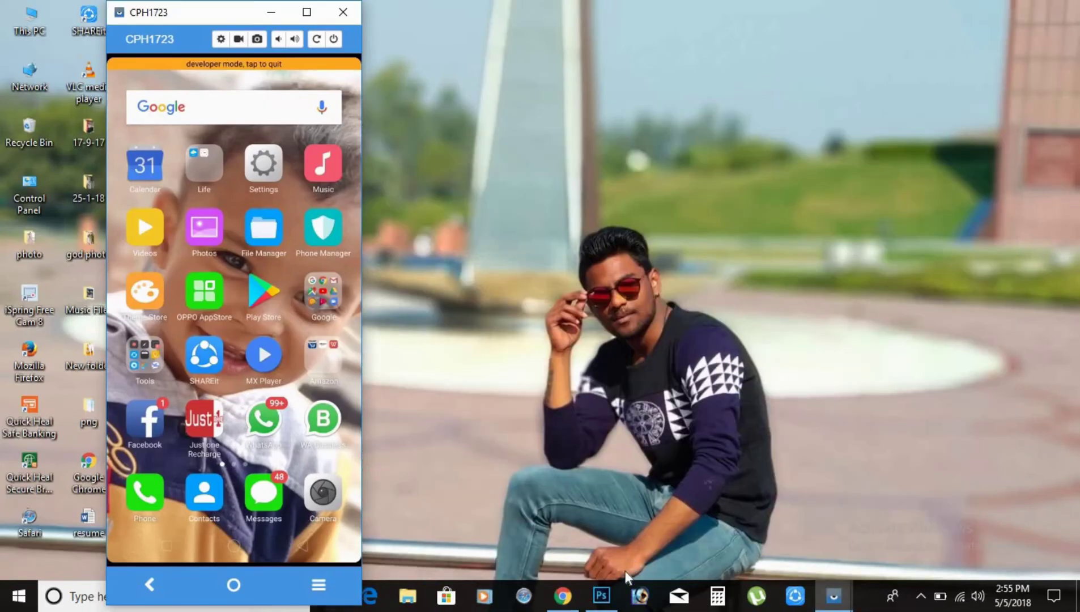
# Close the video 4 document without saving and dismiss the empty Timeline panel
pyautogui.click(601, 595)
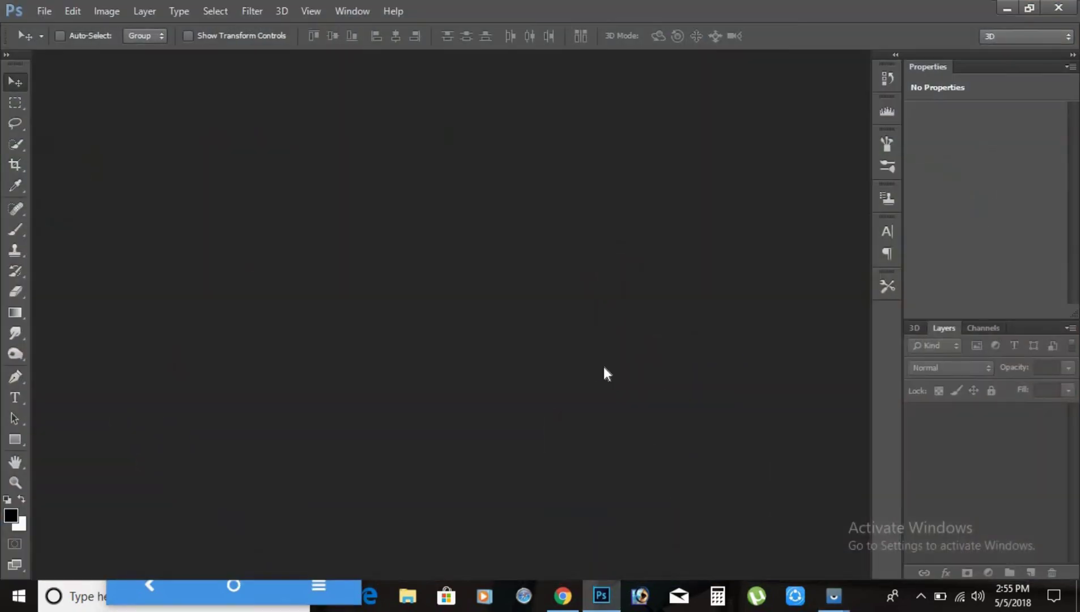
pyautogui.doubleClick(604, 368)
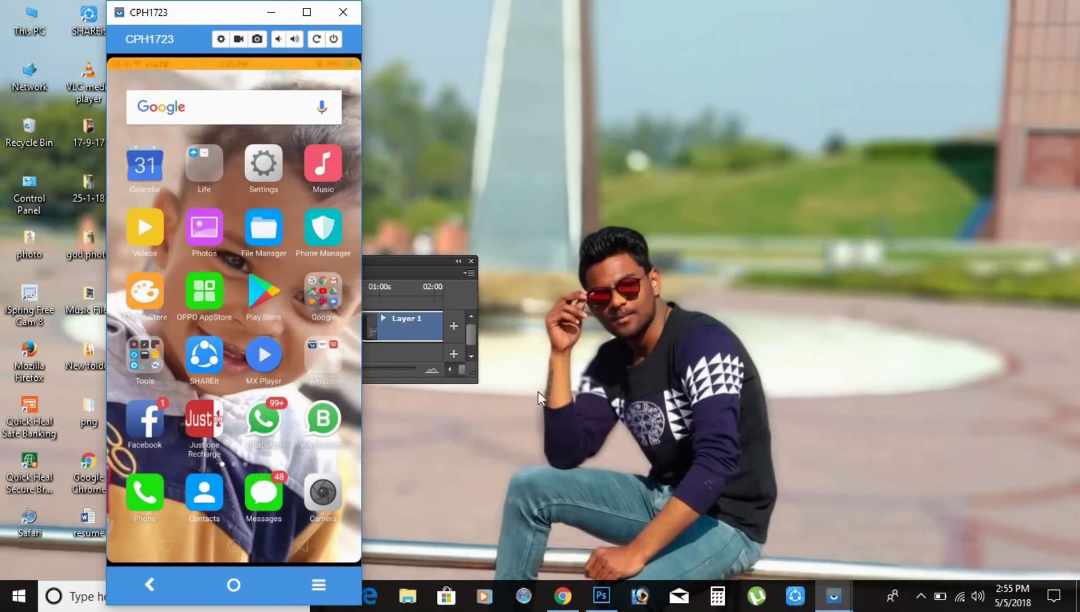
pyautogui.click(602, 595)
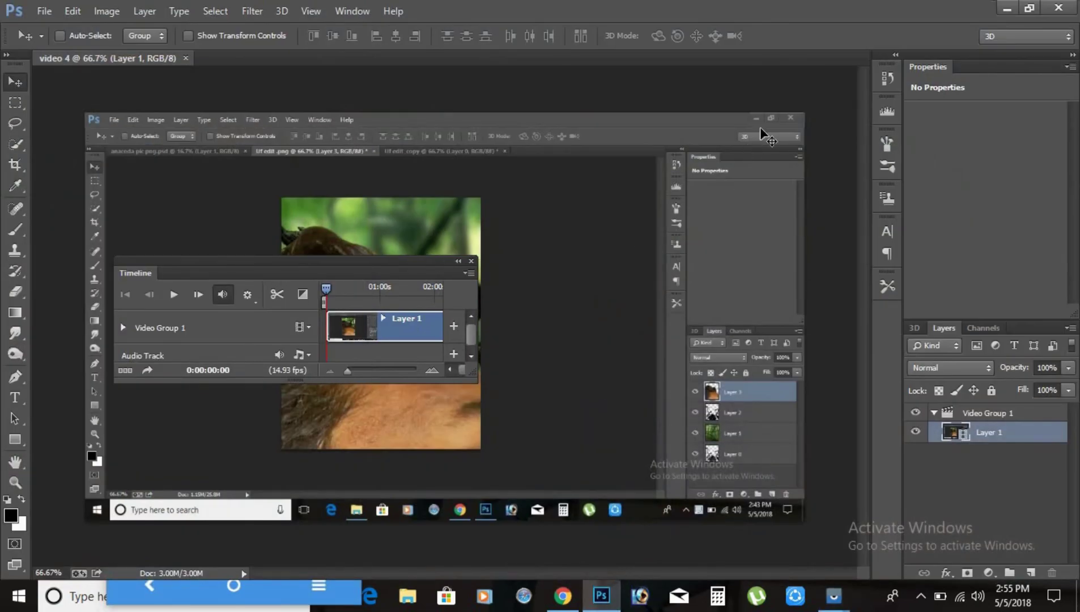
pyautogui.click(186, 58)
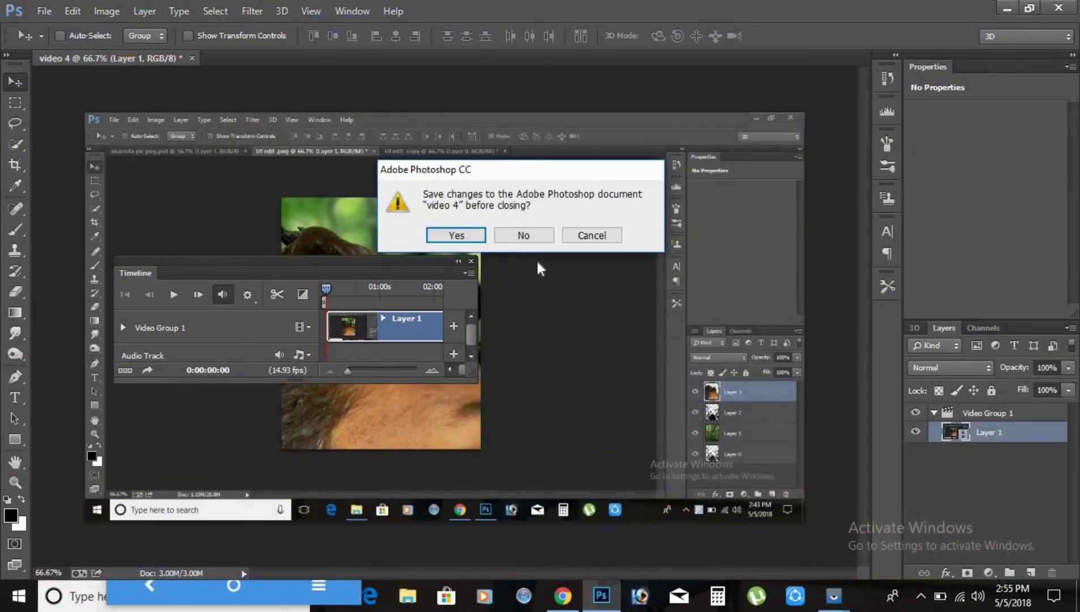
pyautogui.click(535, 235)
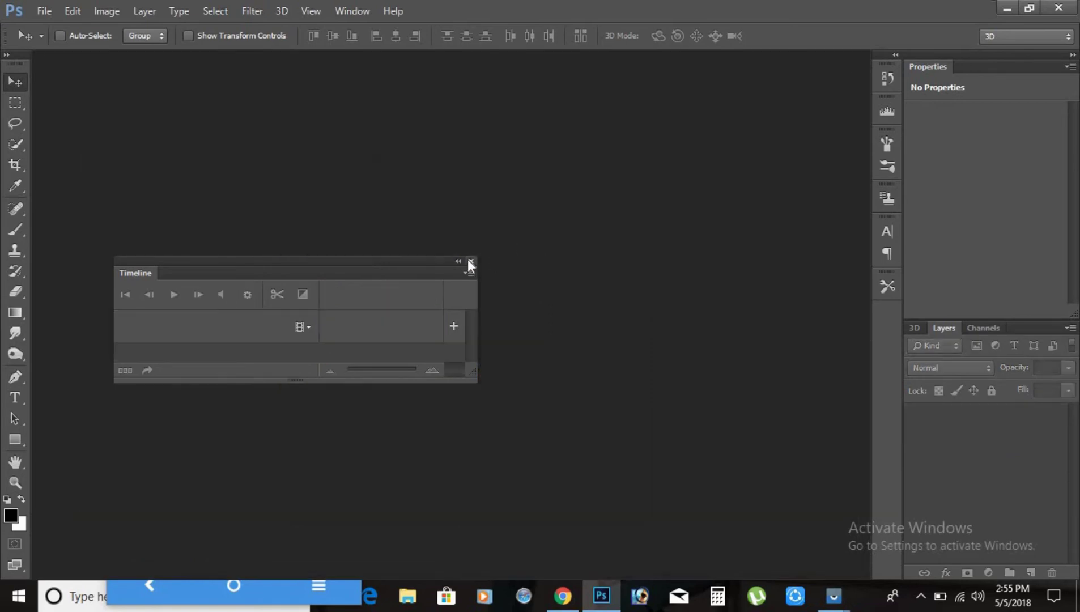
pyautogui.click(470, 262)
# Open the WhatsApp Image 2.55.02 PM poster from the Downloads folder
pyautogui.doubleClick(468, 266)
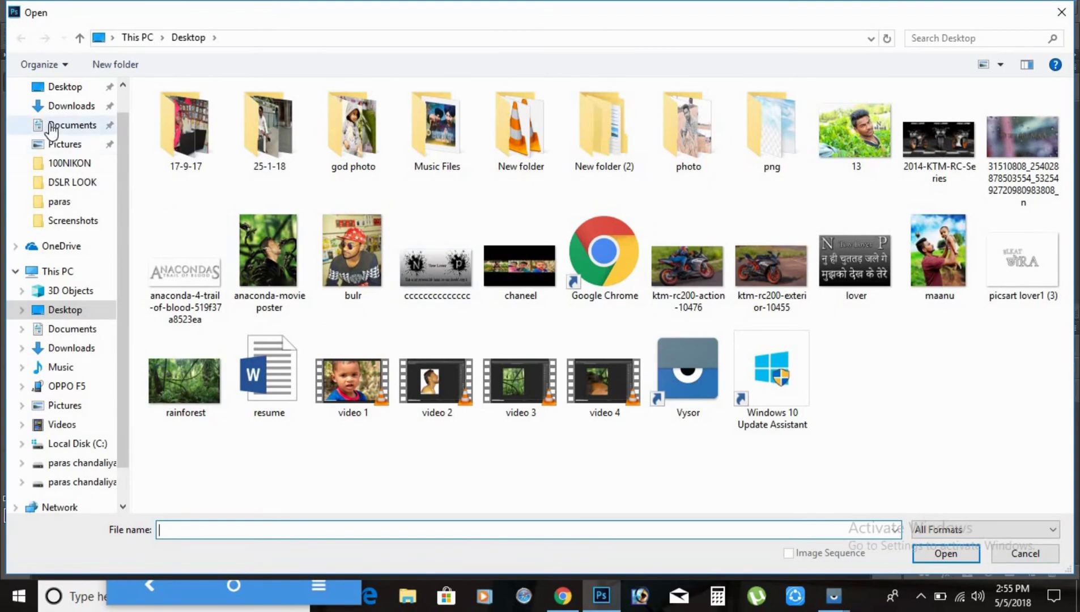
pyautogui.click(62, 106)
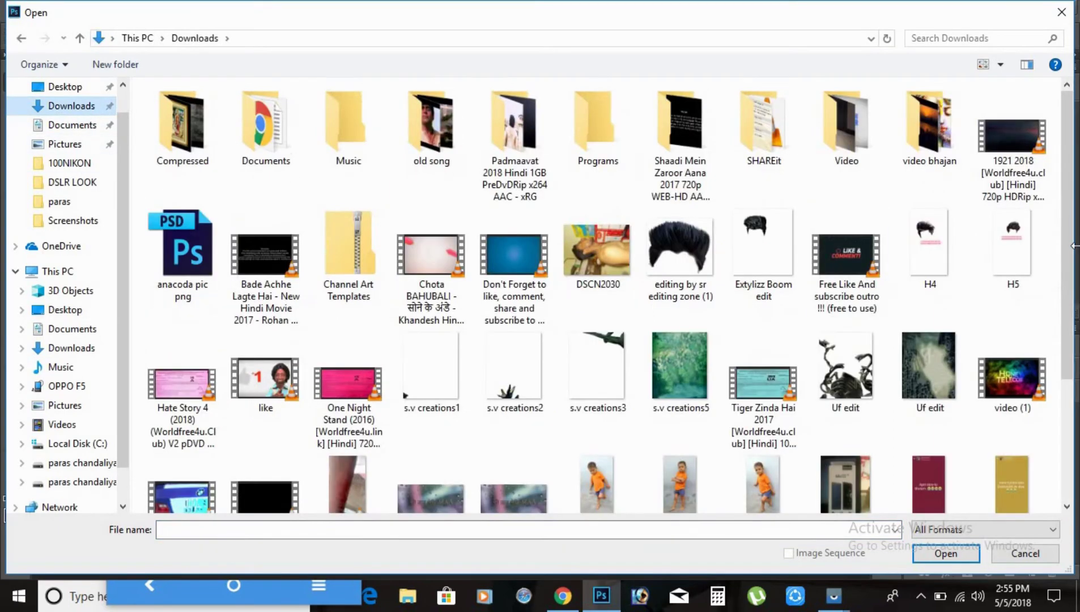
pyautogui.scroll(-3, 760, 341)
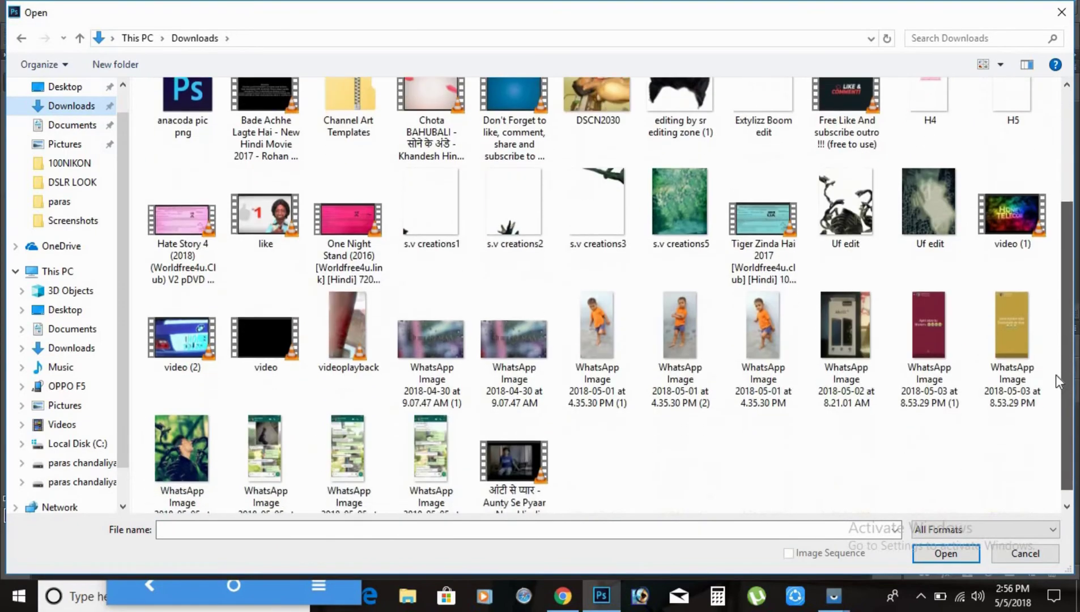
pyautogui.click(181, 442)
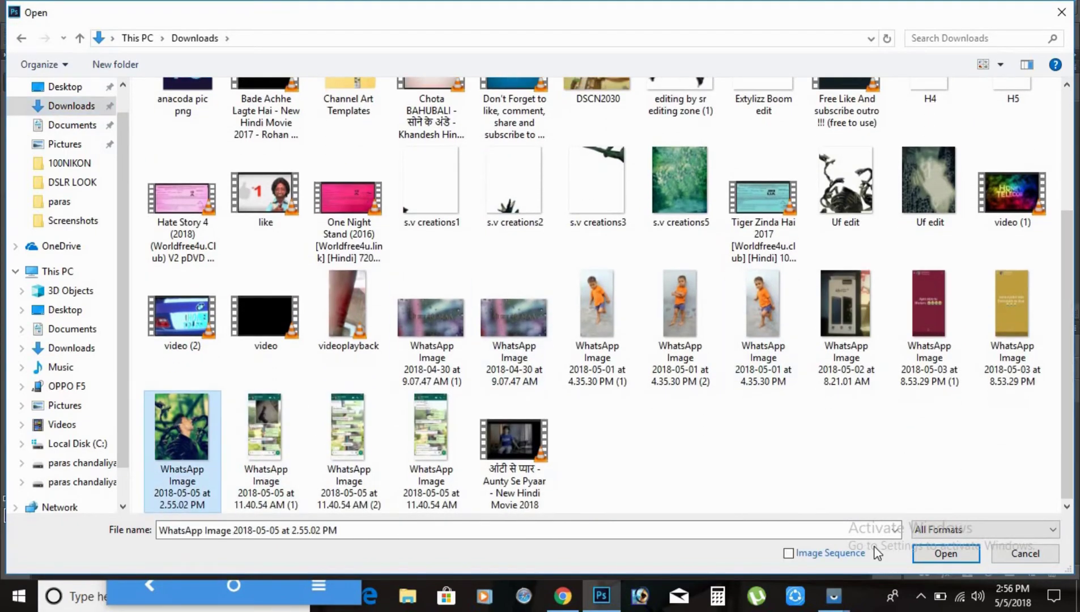
pyautogui.click(946, 554)
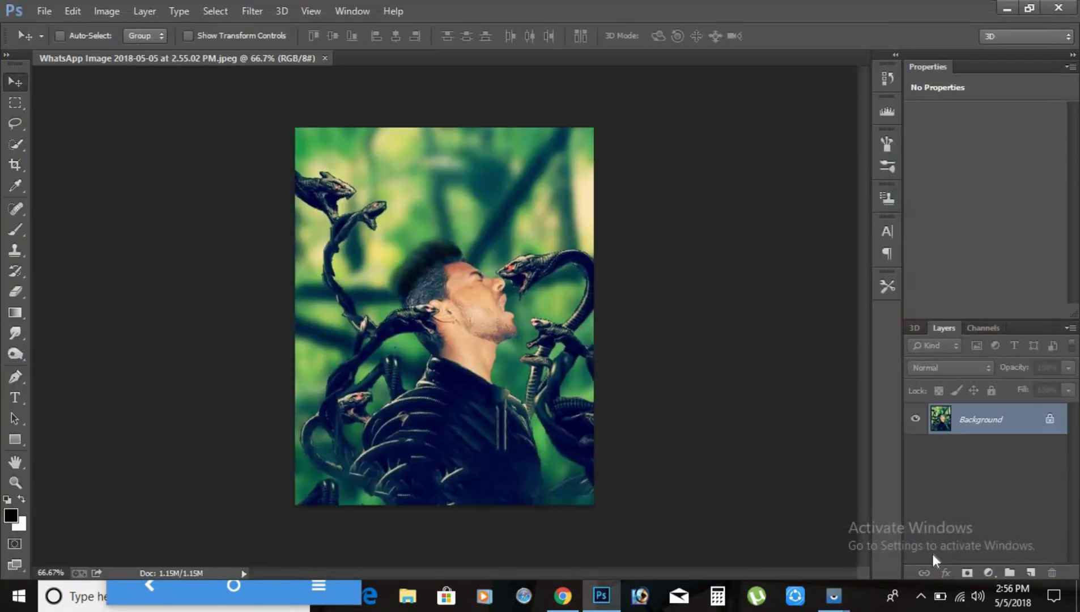
# Open anaconda-4-trail-of-blood from the Desktop as a second document
pyautogui.hotkey('ctrl', 'o')
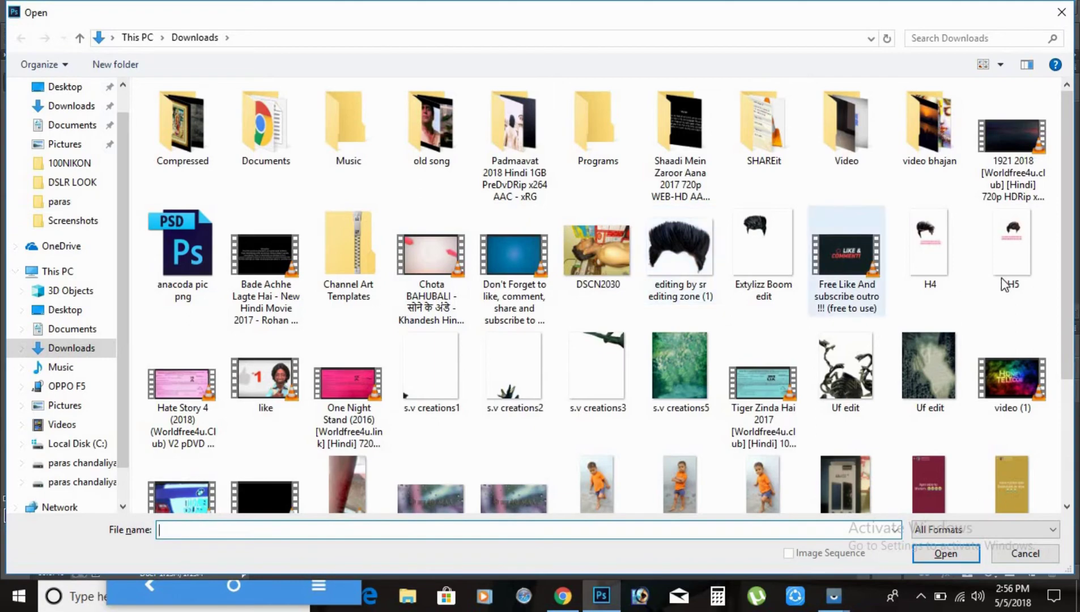
pyautogui.moveTo(1070, 281); pyautogui.dragTo(1072, 409)
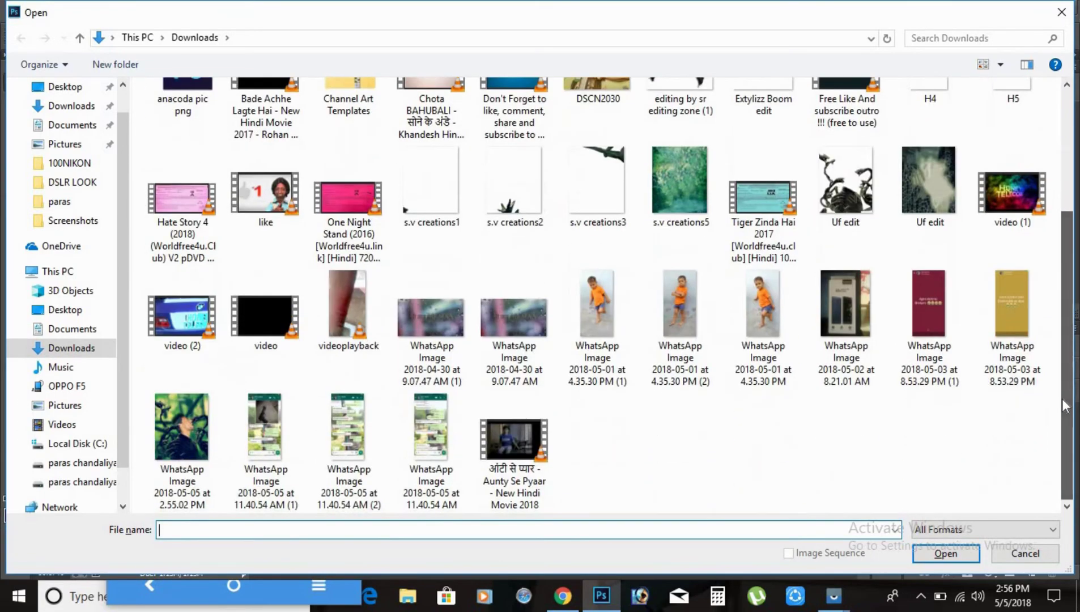
pyautogui.click(55, 106)
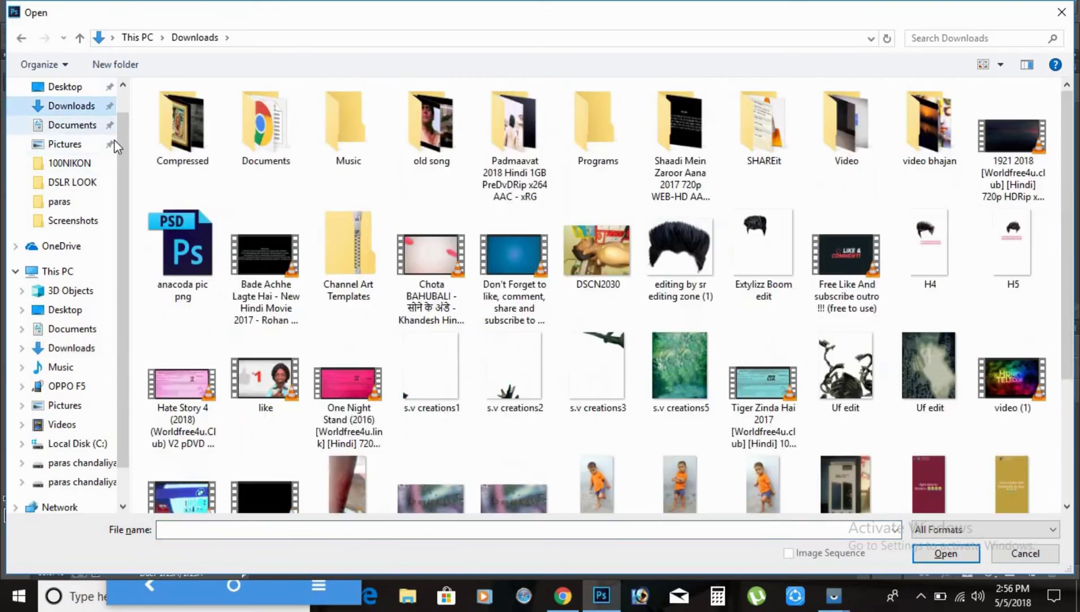
pyautogui.click(82, 86)
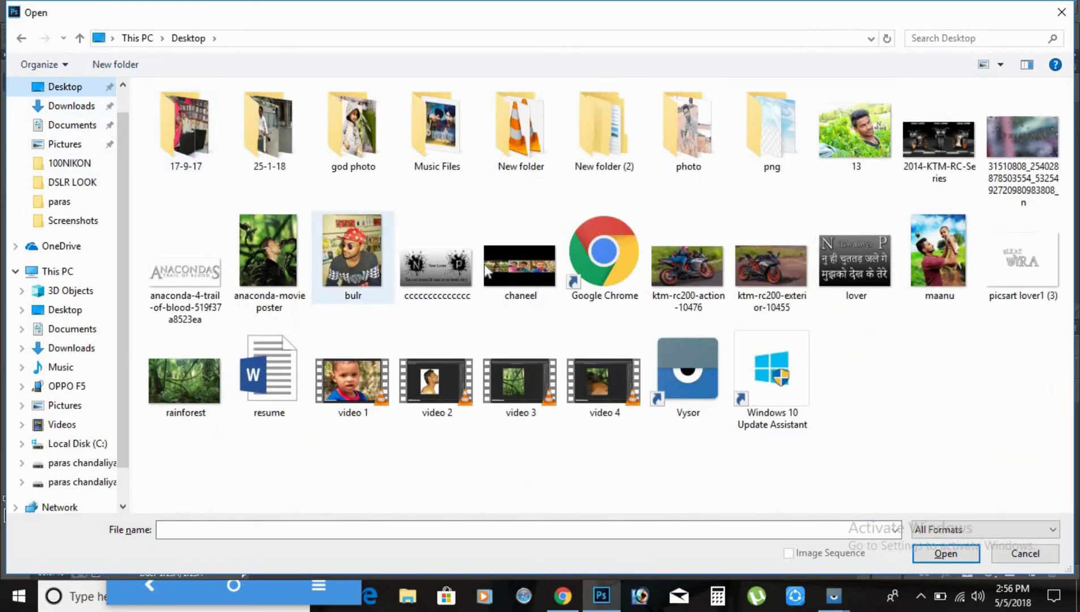
pyautogui.click(215, 308)
pyautogui.doubleClick(216, 307)
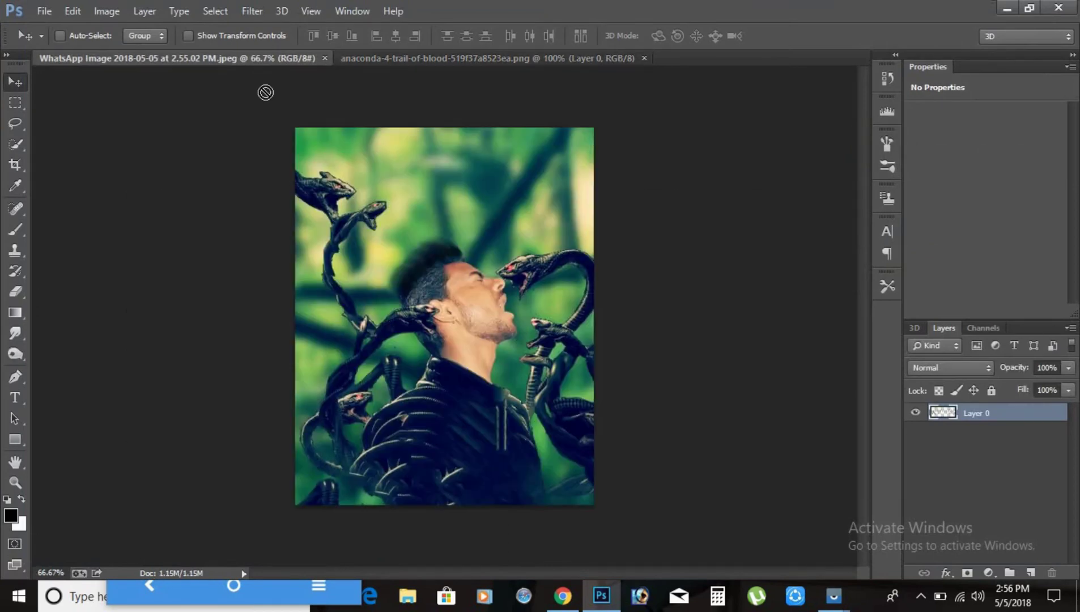
# Copy the ANACONDAS Trail of Blood title onto the poster, scaled down along its bottom edge
pyautogui.moveTo(241, 57)
pyautogui.mouseDown()
pyautogui.moveTo(485, 384)
pyautogui.moveTo(403, 414)
pyautogui.mouseUp()
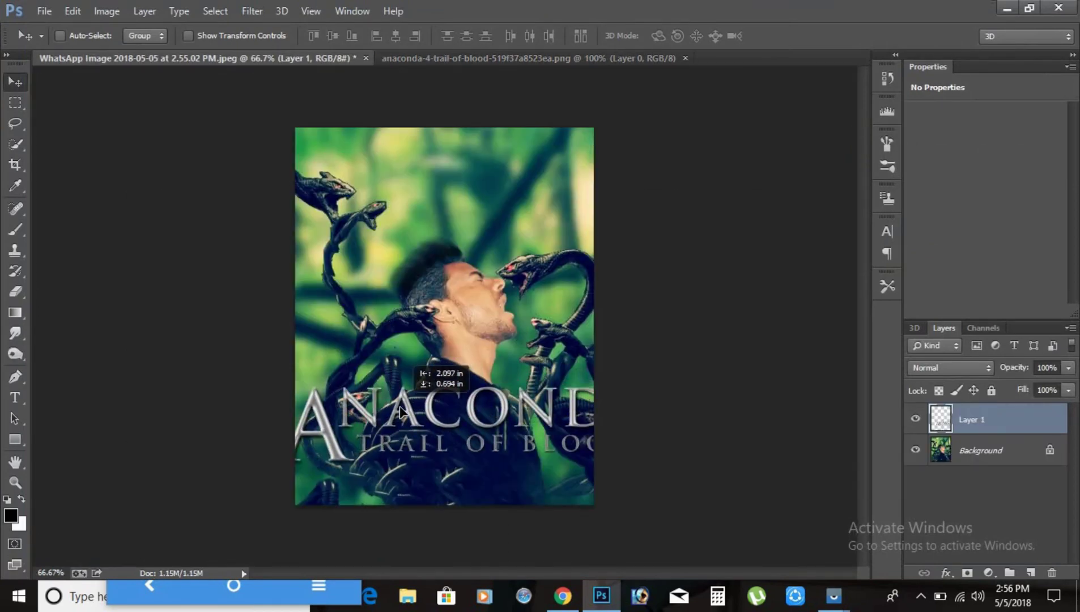
pyautogui.hotkey('ctrl', 't')
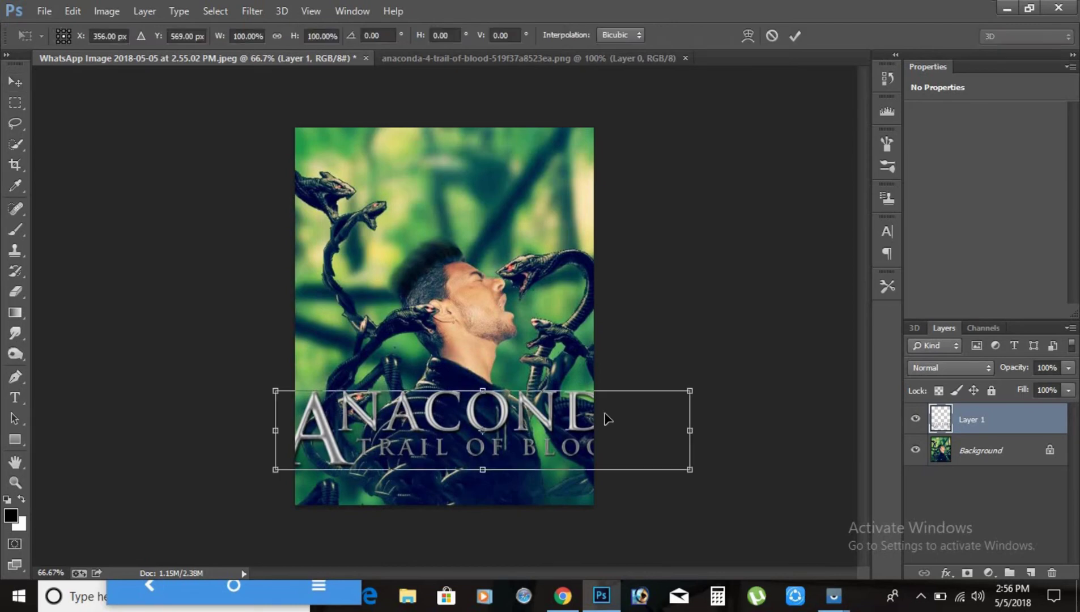
pyautogui.moveTo(686, 393); pyautogui.dragTo(653, 425)
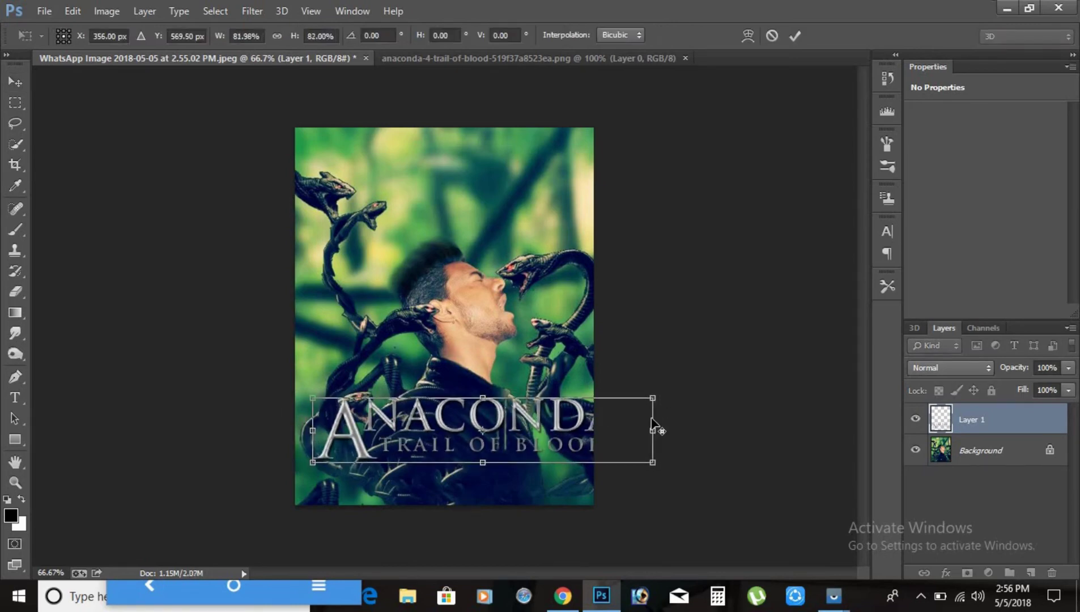
pyautogui.moveTo(560, 432); pyautogui.dragTo(560, 434)
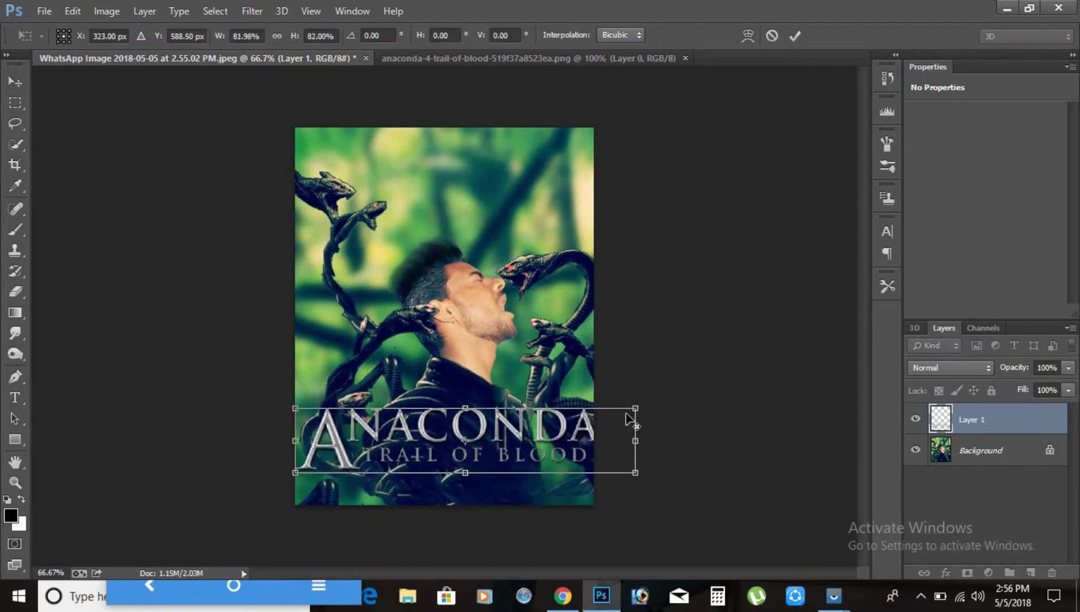
pyautogui.moveTo(636, 410); pyautogui.dragTo(599, 416)
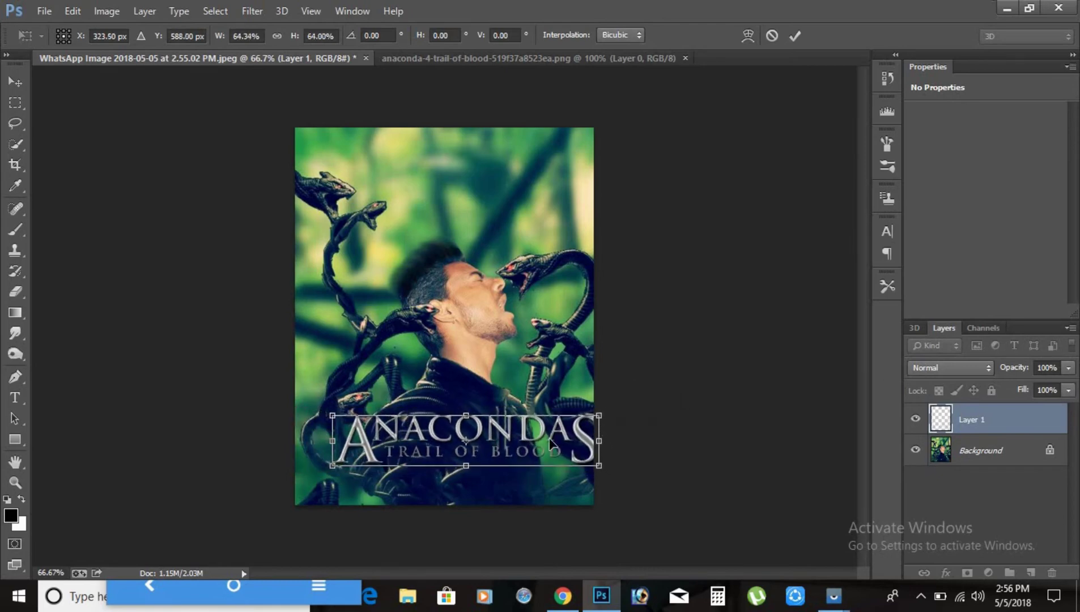
pyautogui.moveTo(518, 451); pyautogui.dragTo(504, 467)
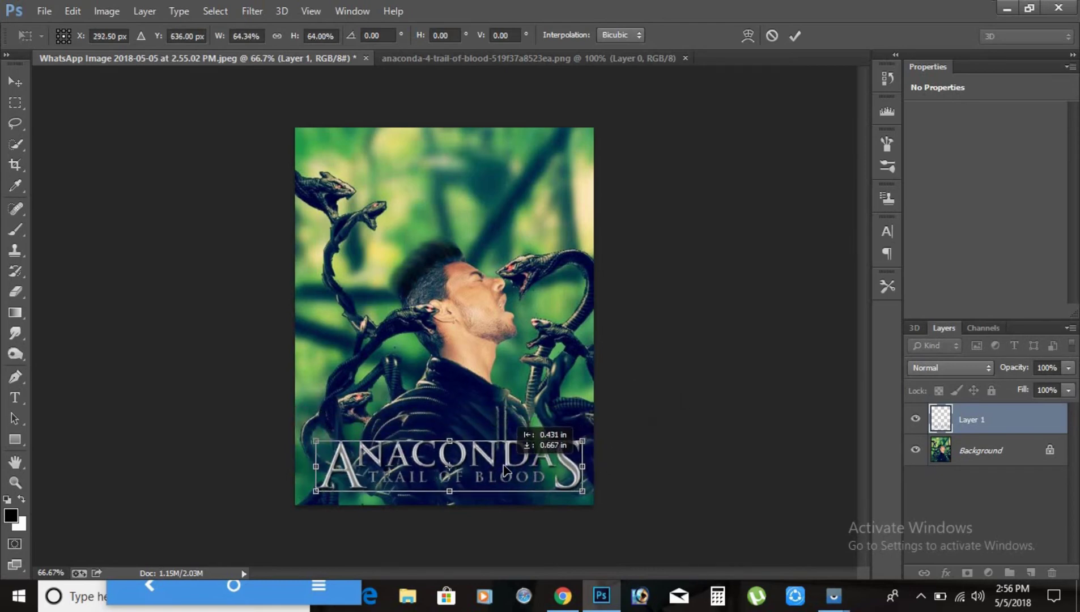
pyautogui.press('Return')
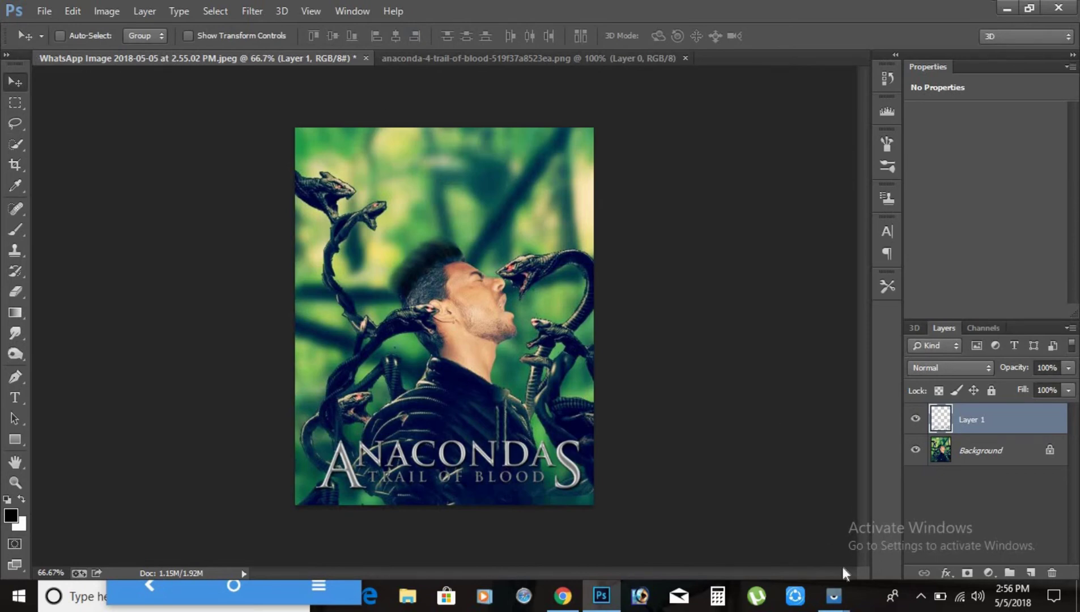
pyautogui.click(921, 595)
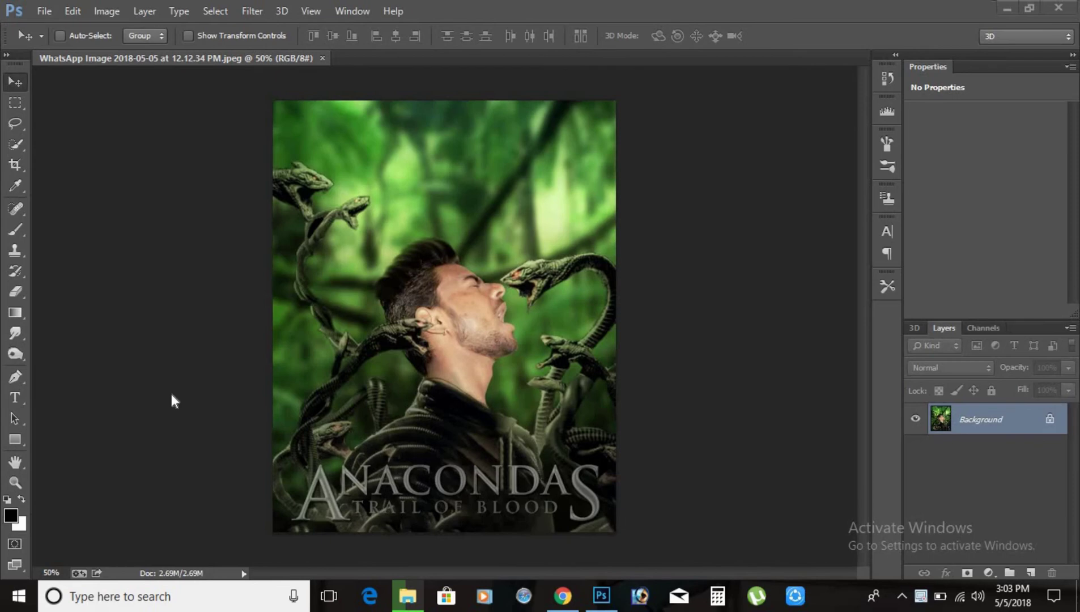
# Try opening the WhatsApp raindrop image from Downloads with File > Open As, dismissing the invalid-document error
pyautogui.click(45, 11)
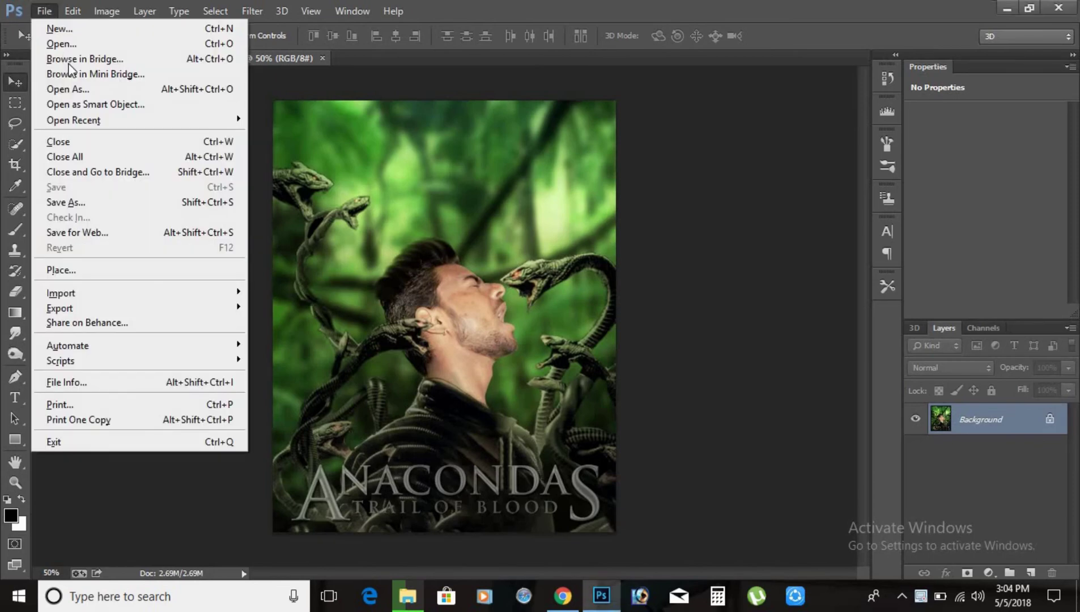
pyautogui.click(83, 91)
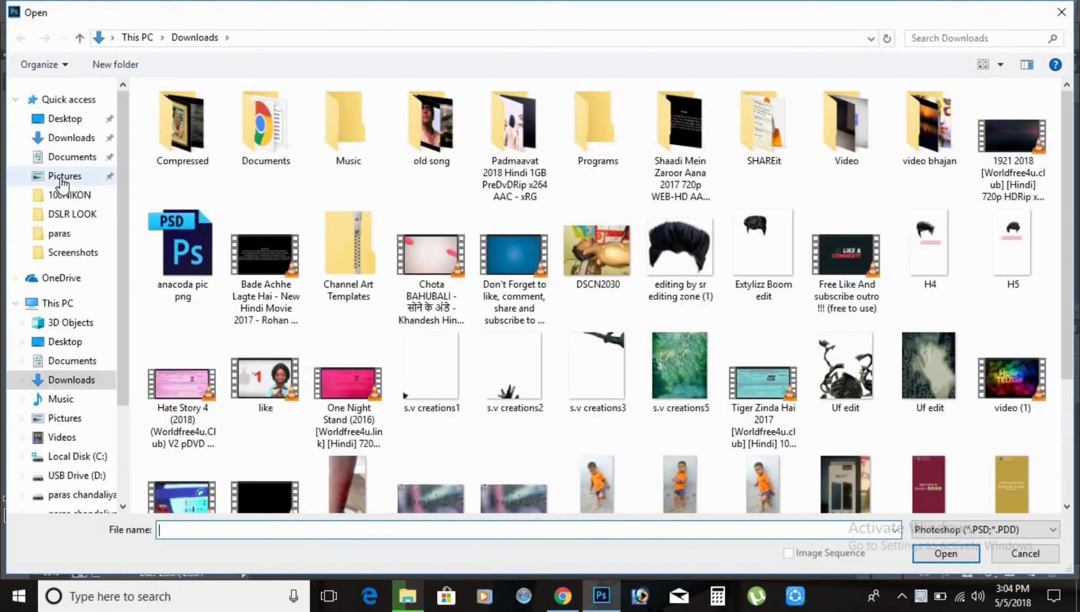
pyautogui.click(71, 138)
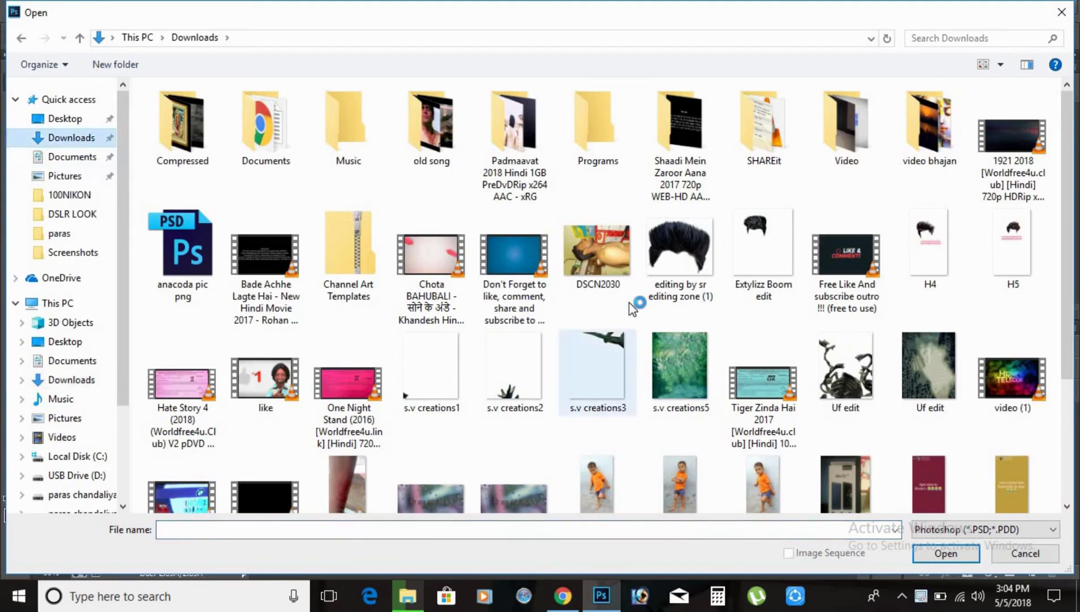
pyautogui.click(621, 273)
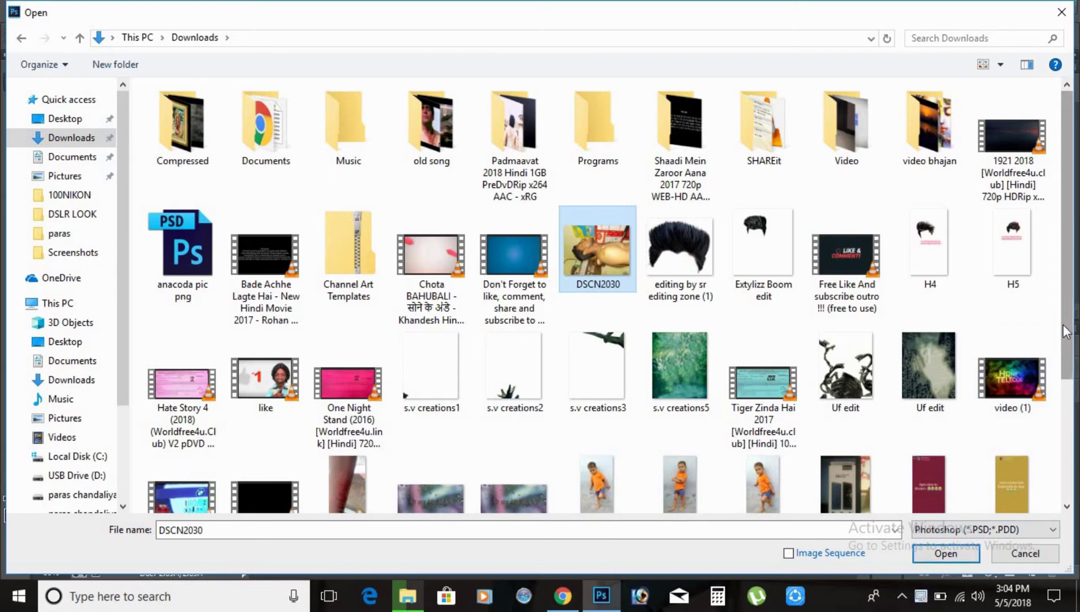
pyautogui.scroll(-3, 1067, 367)
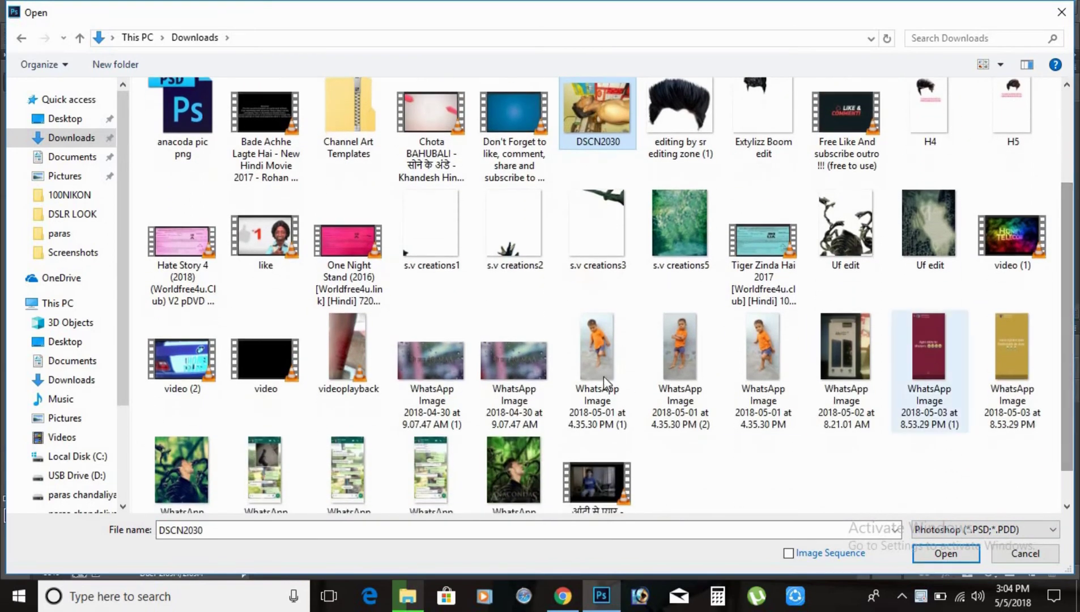
pyautogui.click(546, 363)
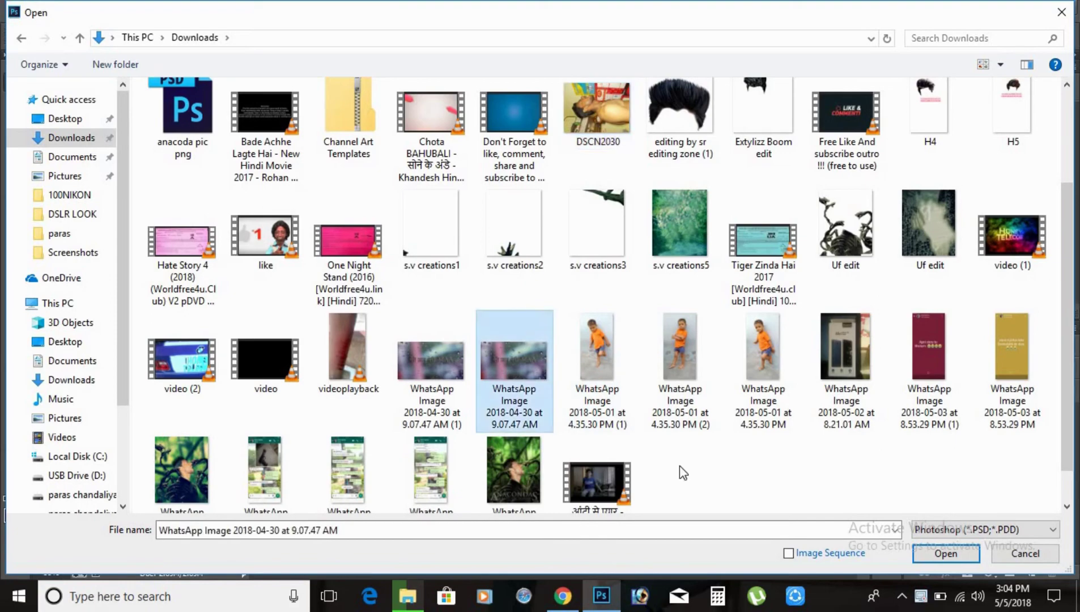
pyautogui.click(934, 548)
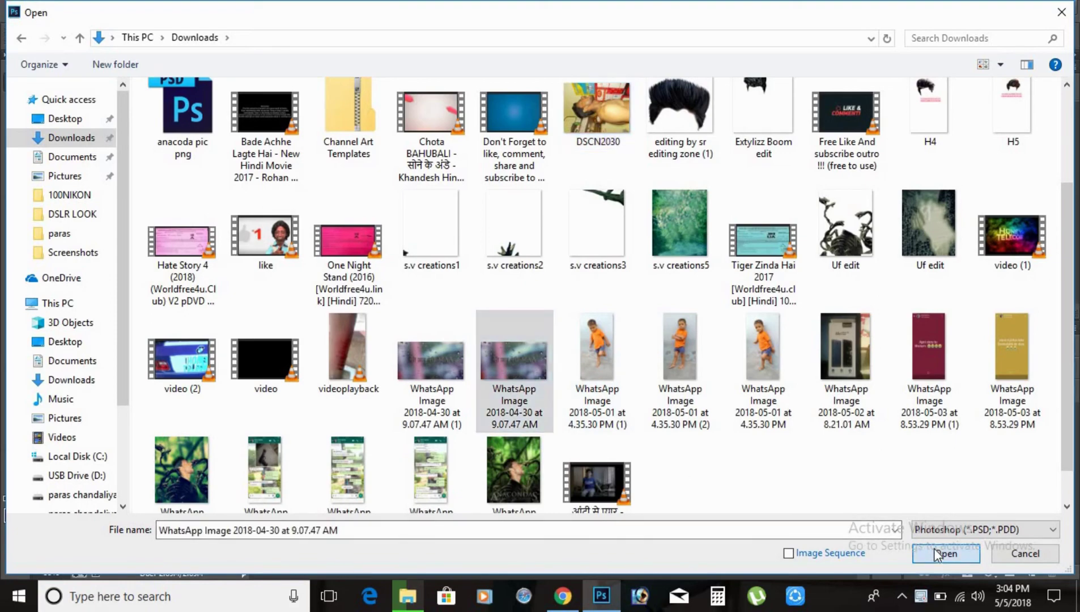
pyautogui.click(509, 235)
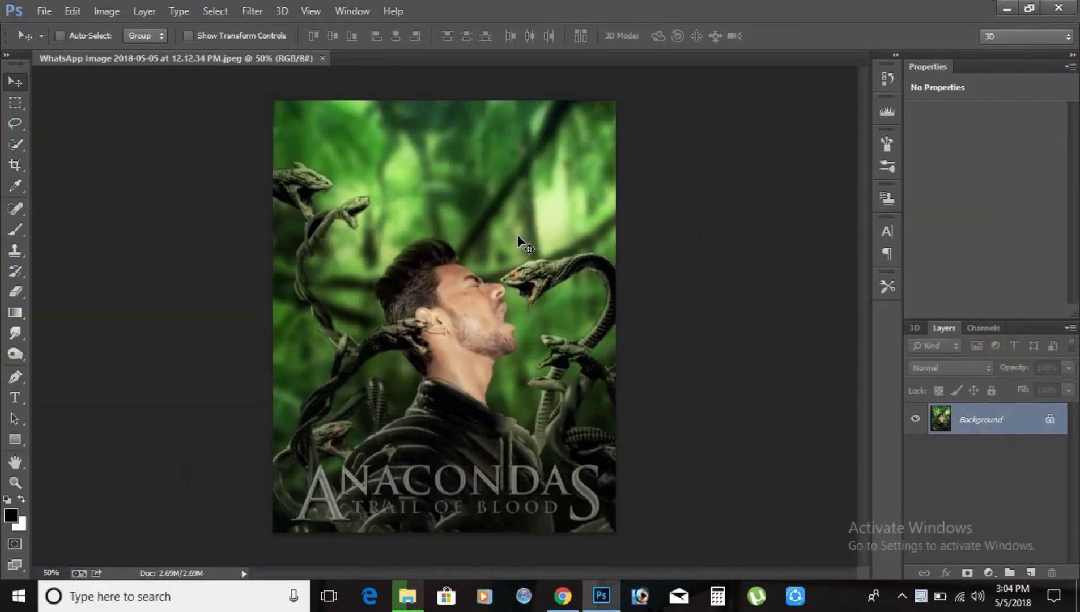
# Open the DSCN2030 photo and the WhatsApp raindrop image from Downloads
pyautogui.hotkey('ctrl', 'o')
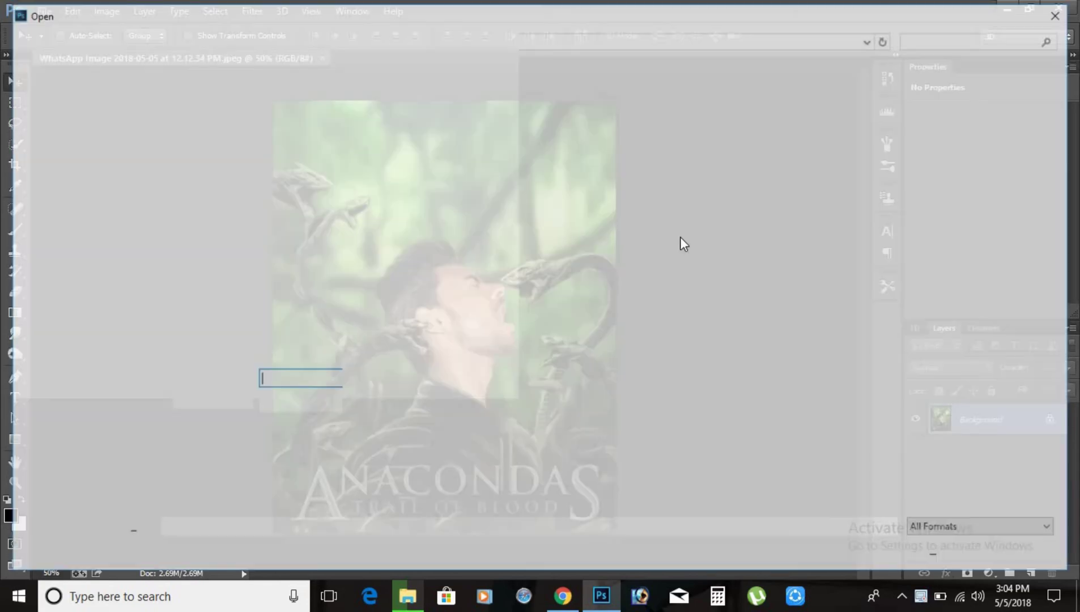
pyautogui.doubleClick(593, 256)
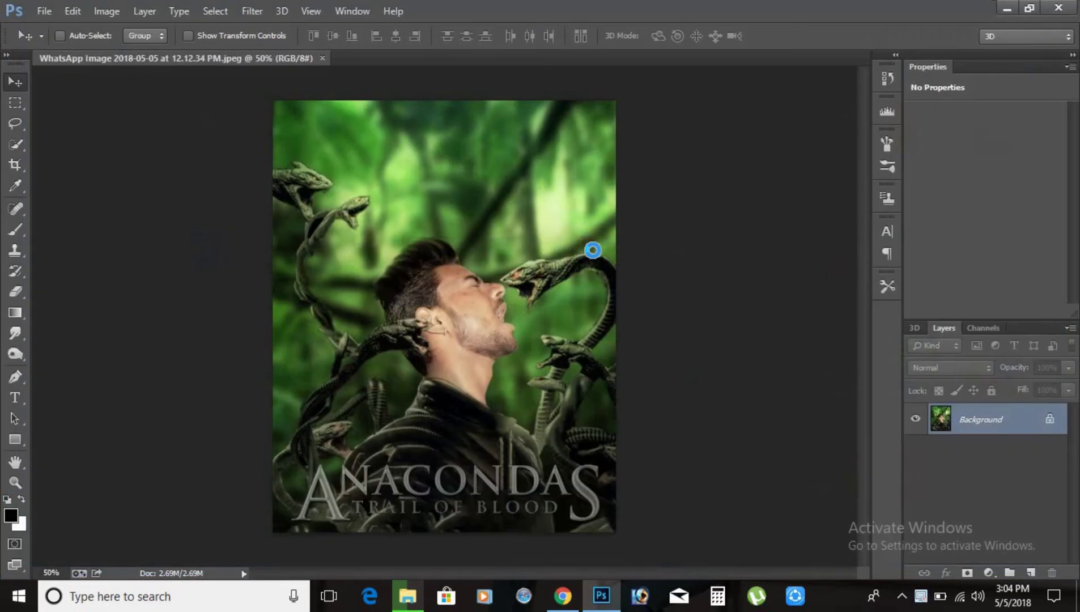
pyautogui.hotkey('ctrl', 'o')
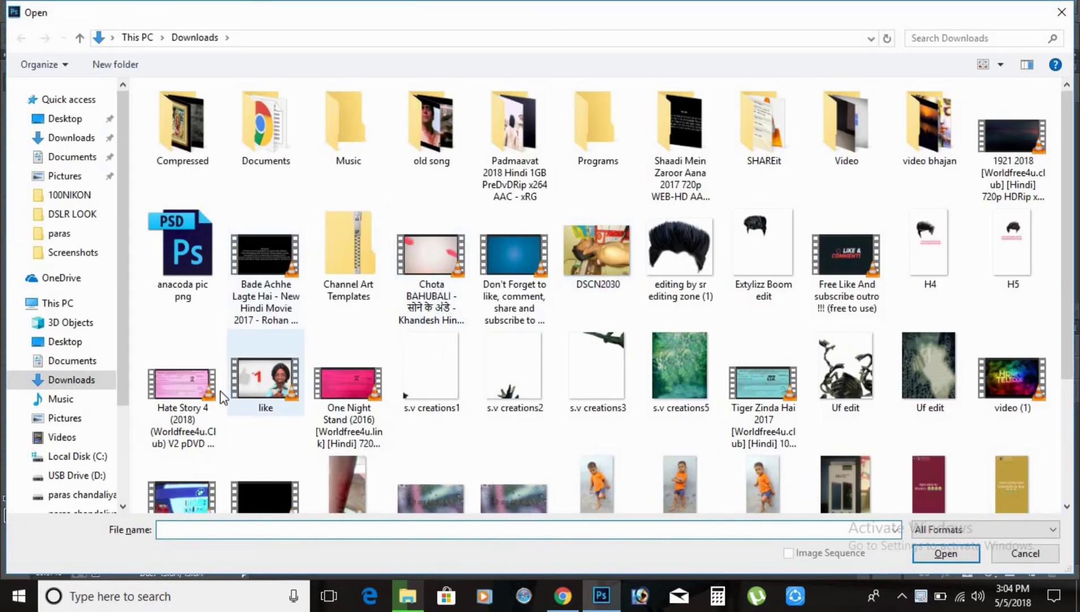
pyautogui.doubleClick(489, 497)
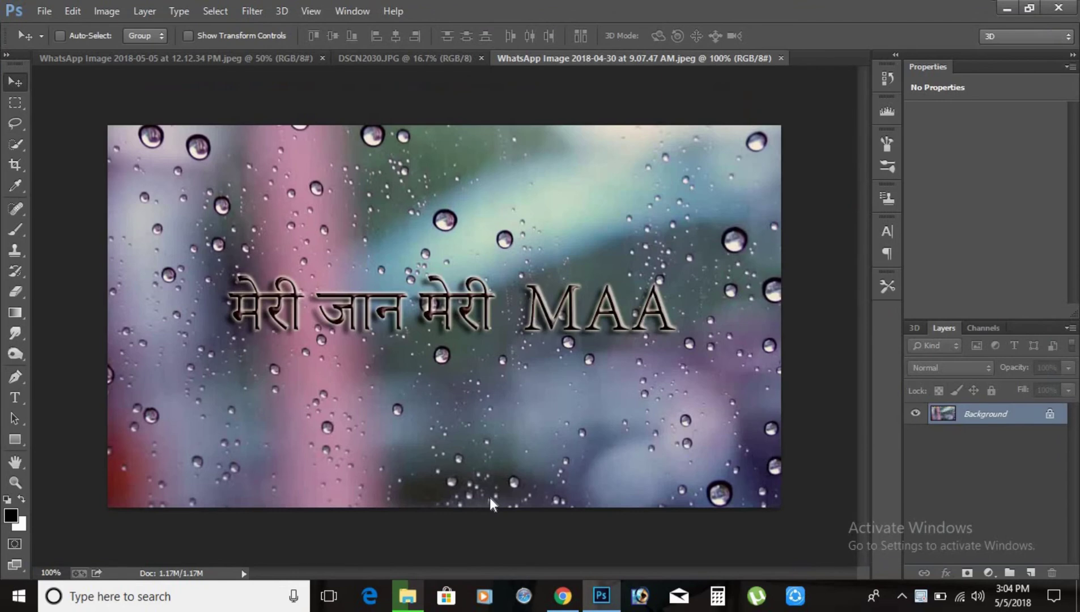
# Close the raindrop image unsaved and duplicate the floated DSCN2030 photo as 'DSCN2030 copy'
pyautogui.hotkey('ctrl', 'a')
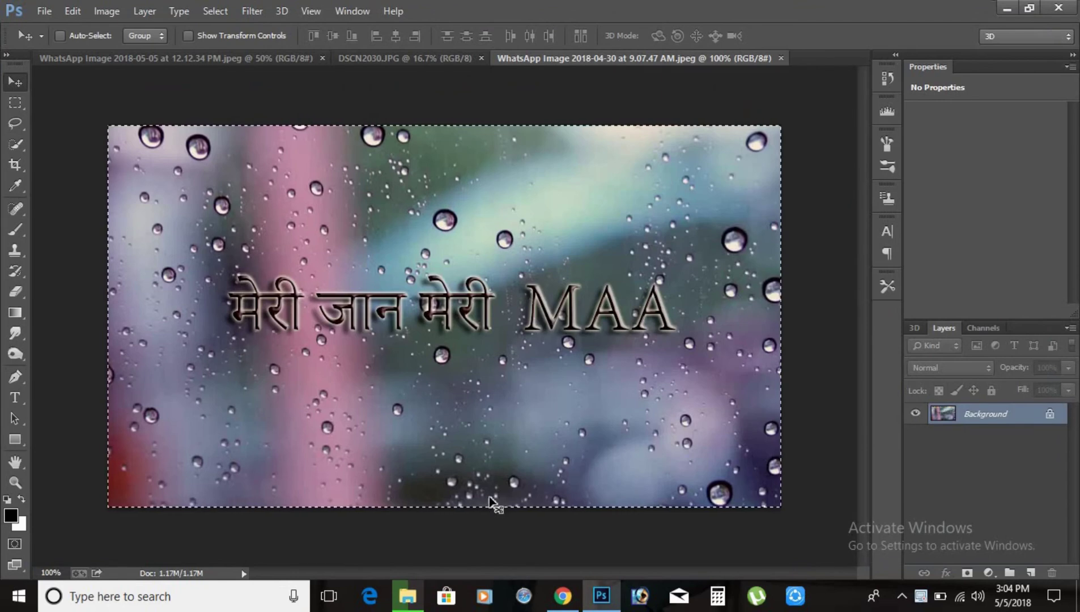
pyautogui.hotkey('ctrl', 'w')
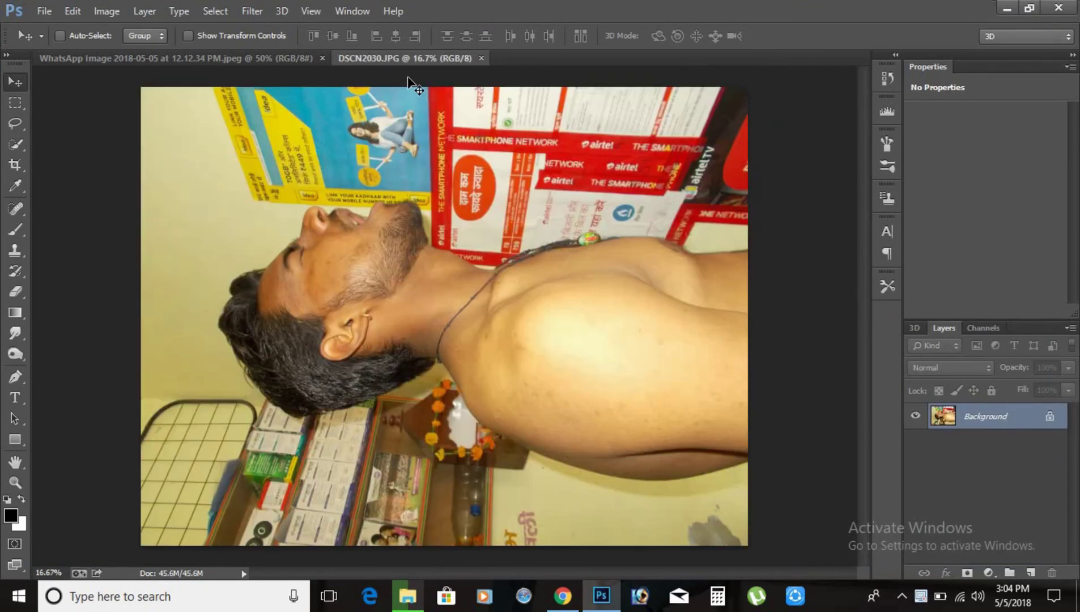
pyautogui.moveTo(421, 61); pyautogui.dragTo(394, 98)
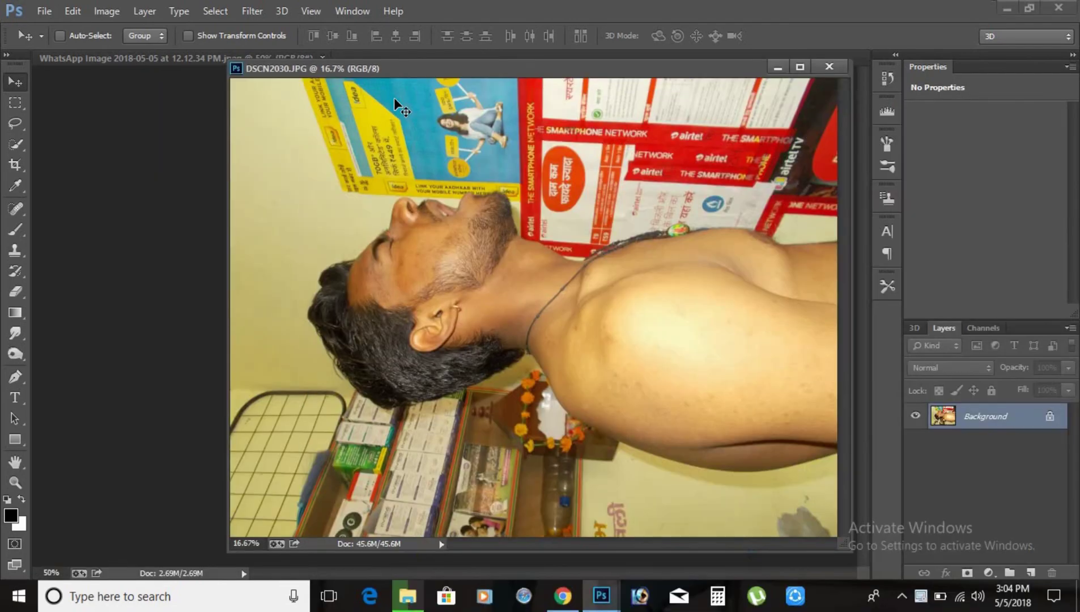
pyautogui.rightClick(409, 76)
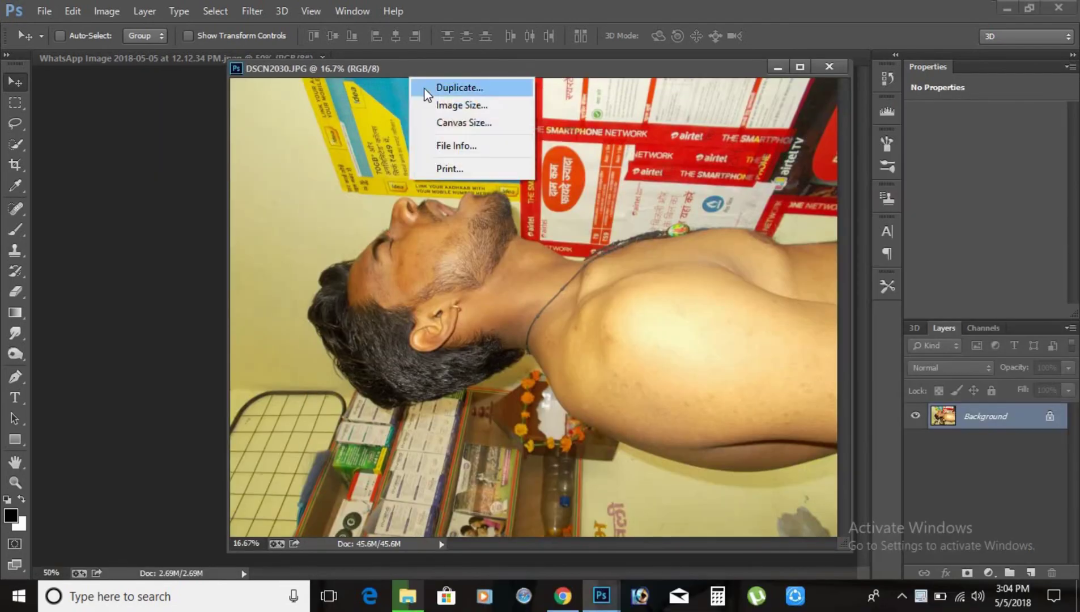
pyautogui.click(424, 87)
pyautogui.press('Return')
# Select all of the DSCN2030 copy and bring up the Fill dialog
pyautogui.hotkey('ctrl', 'a')
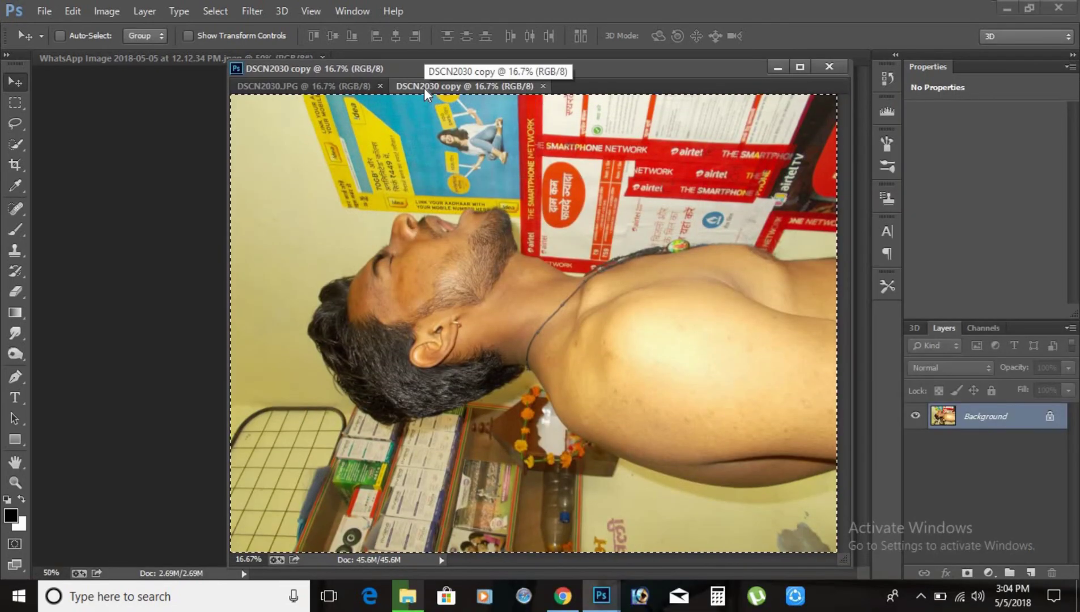
pyautogui.press('i')
pyautogui.hotkey('shift', 'F5')
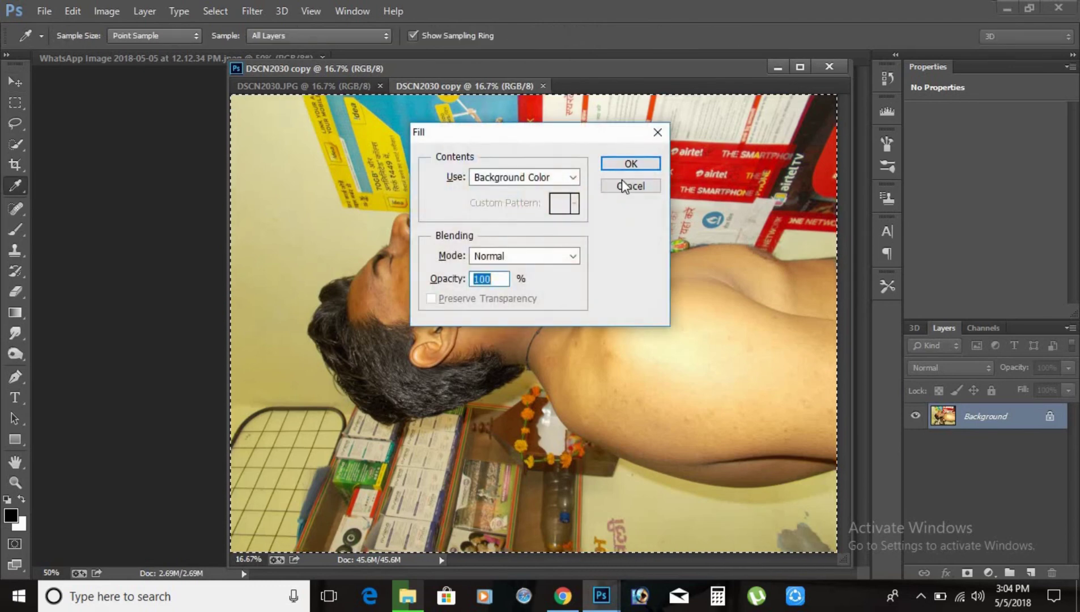
# Cancel the Fill dialog and apply a 521.4-pixel Gaussian Blur to the DSCN2030 copy
pyautogui.click(629, 186)
pyautogui.press('v')
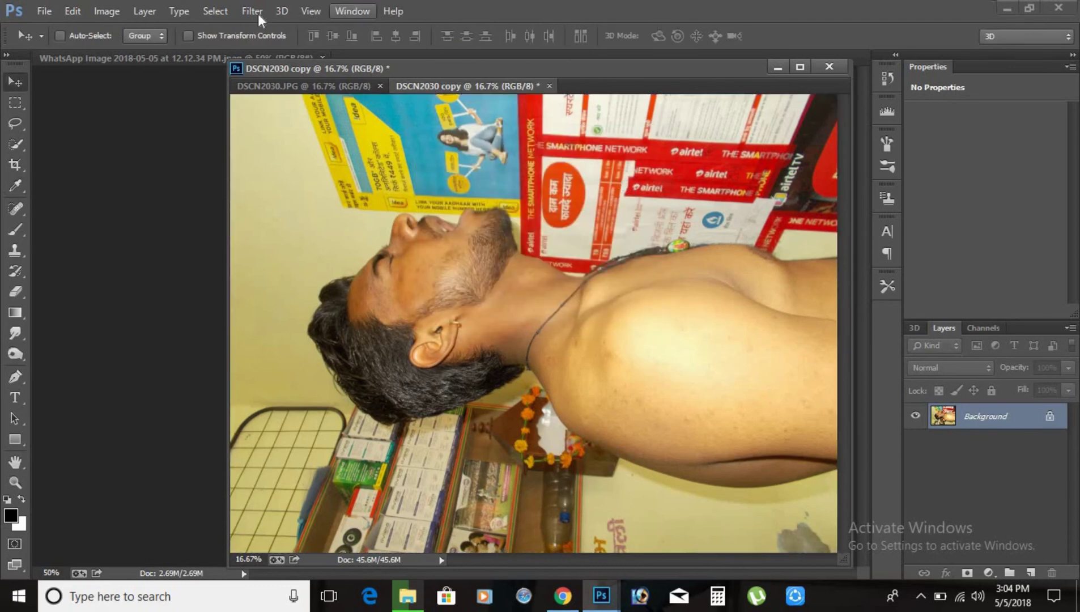
pyautogui.click(253, 13)
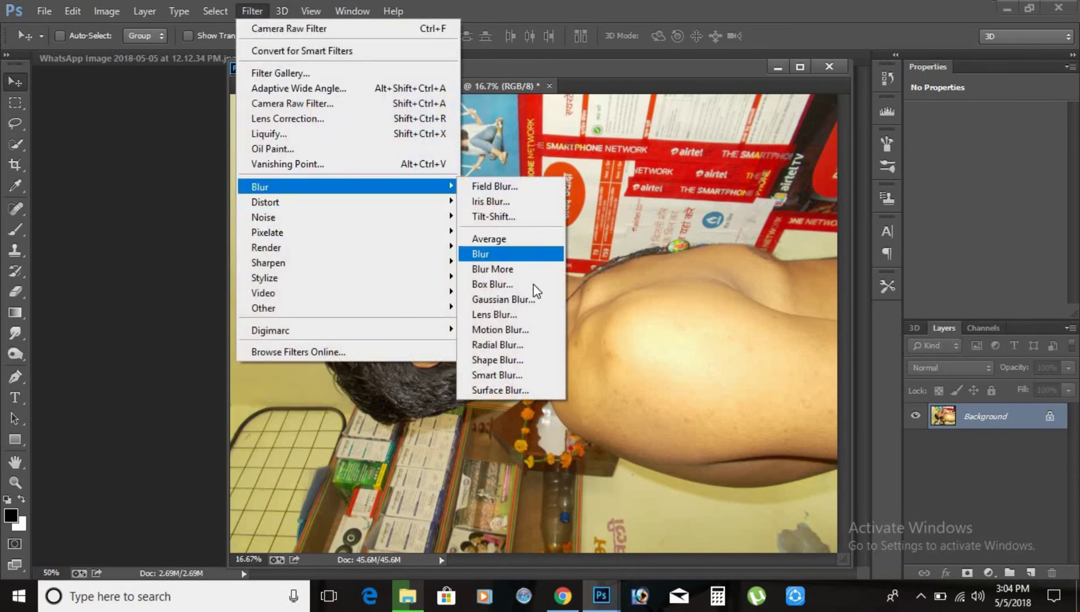
pyautogui.click(547, 300)
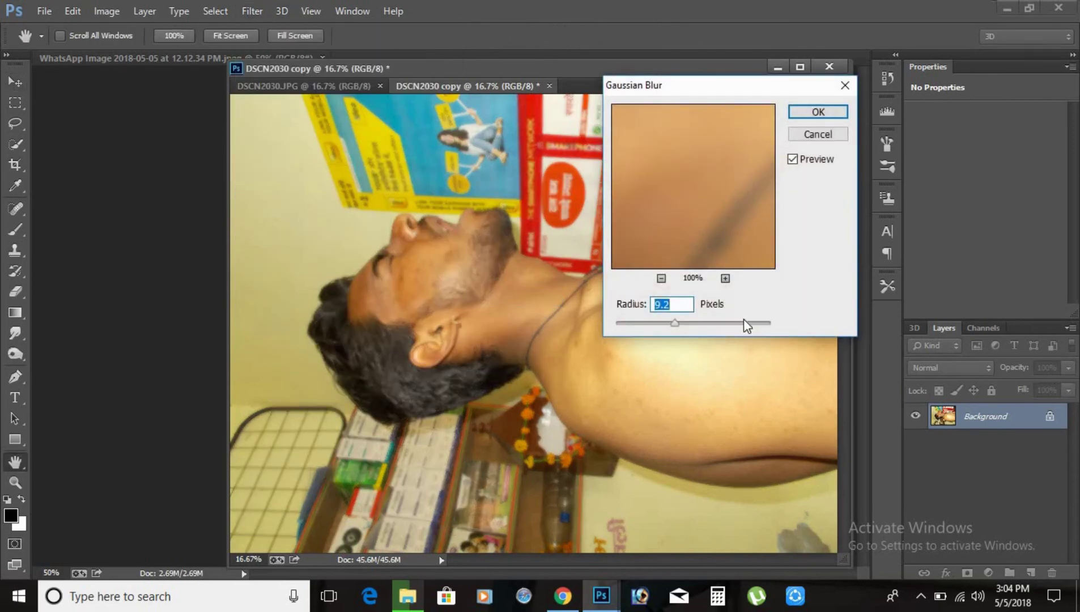
pyautogui.moveTo(744, 322); pyautogui.dragTo(753, 322)
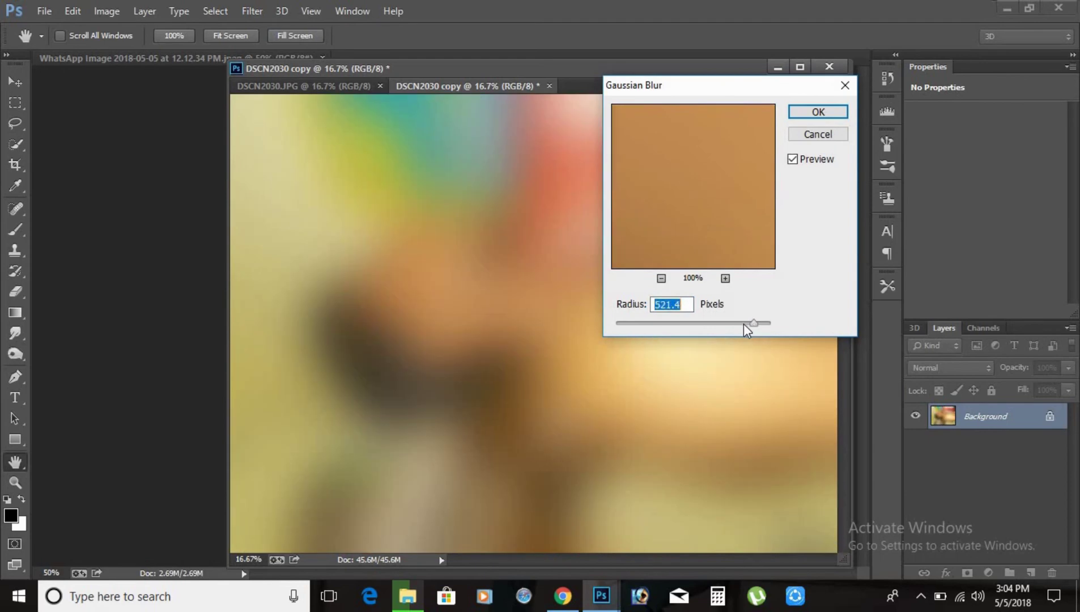
pyautogui.click(818, 111)
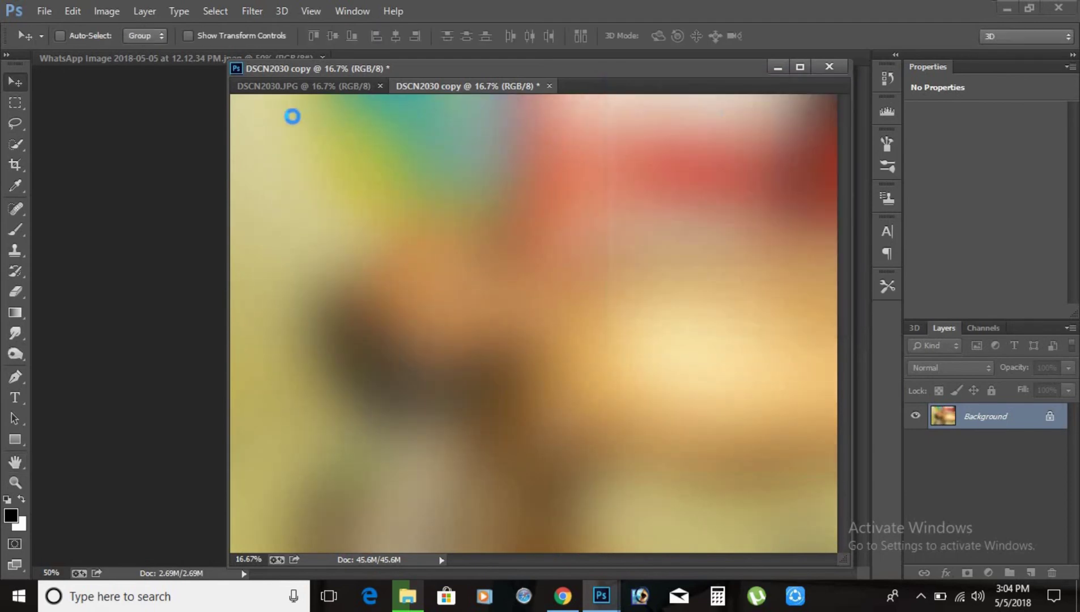
# Rotate the original DSCN2030 photo upright, place it onto the blurred copy, and close the original unsaved
pyautogui.click(296, 86)
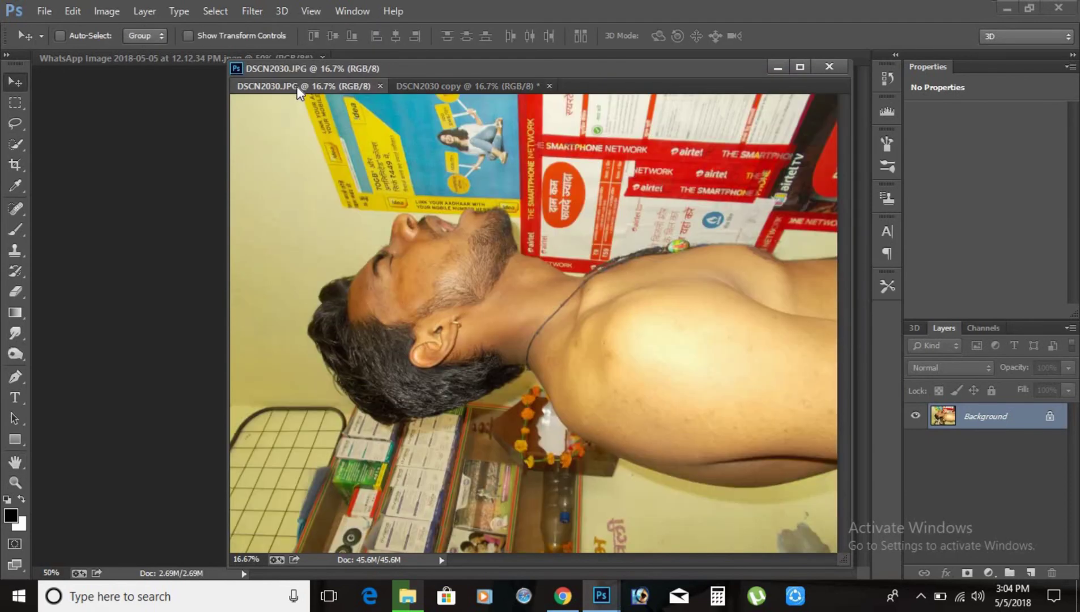
pyautogui.click(105, 12)
pyautogui.moveTo(135, 157)
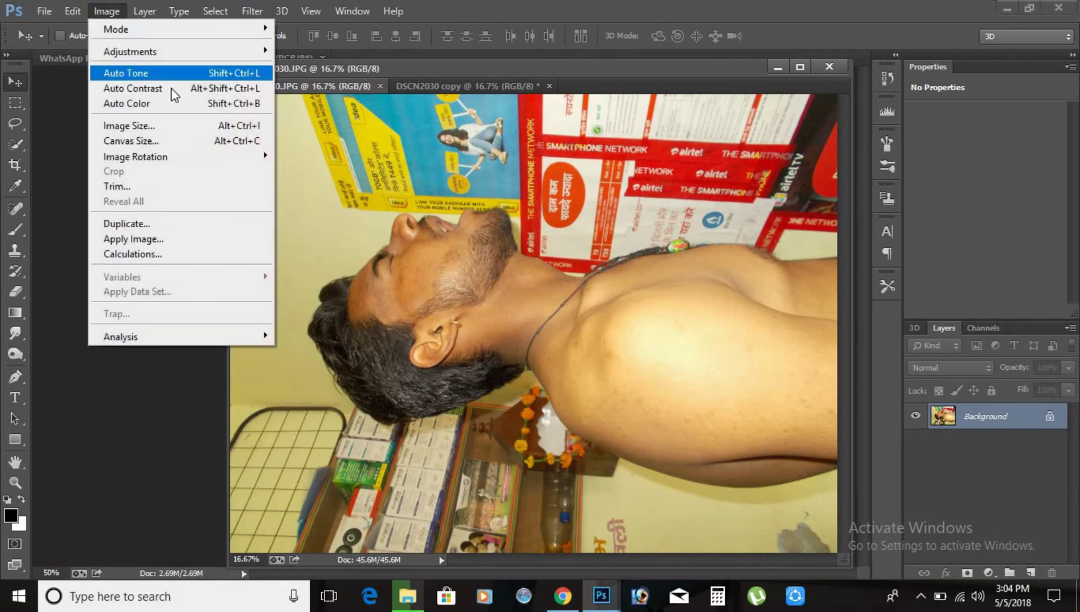
pyautogui.click(290, 171)
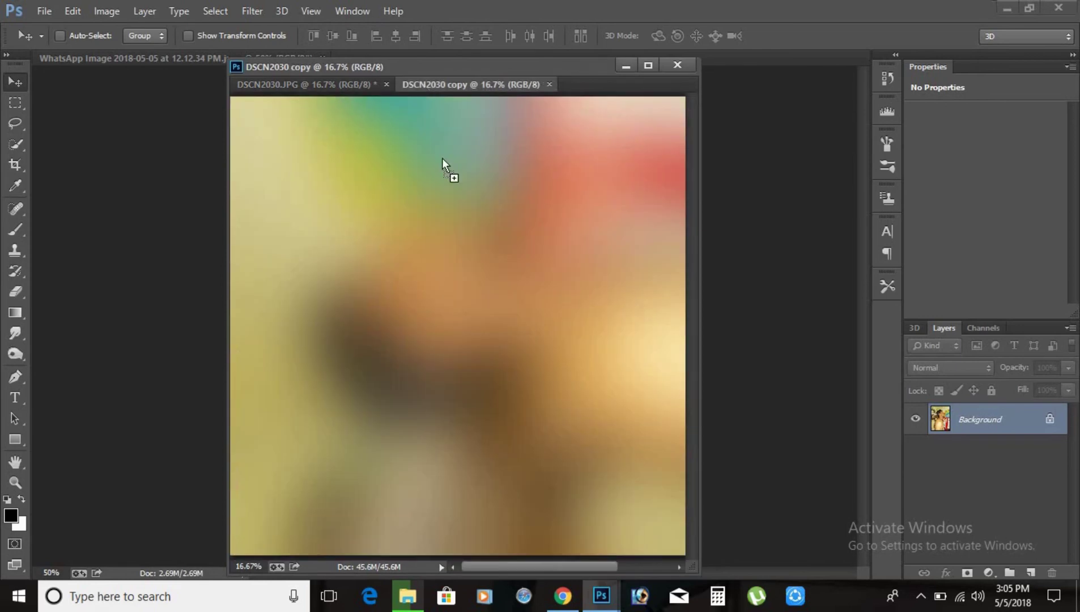
pyautogui.moveTo(422, 88)
pyautogui.mouseDown()
pyautogui.moveTo(450, 213)
pyautogui.moveTo(325, 222)
pyautogui.mouseUp()
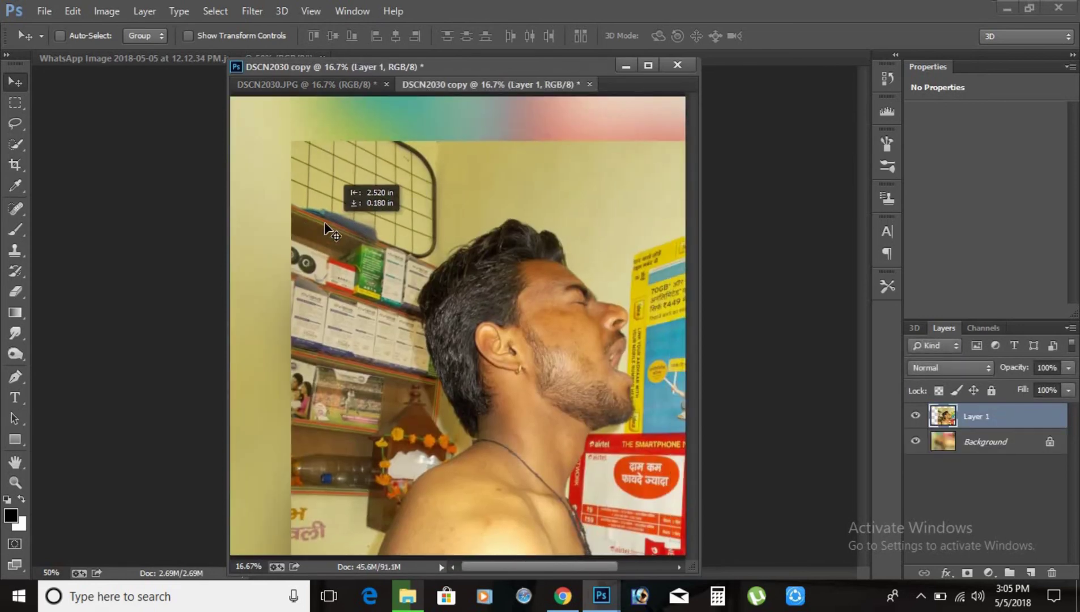
pyautogui.hotkey('ctrl', 't')
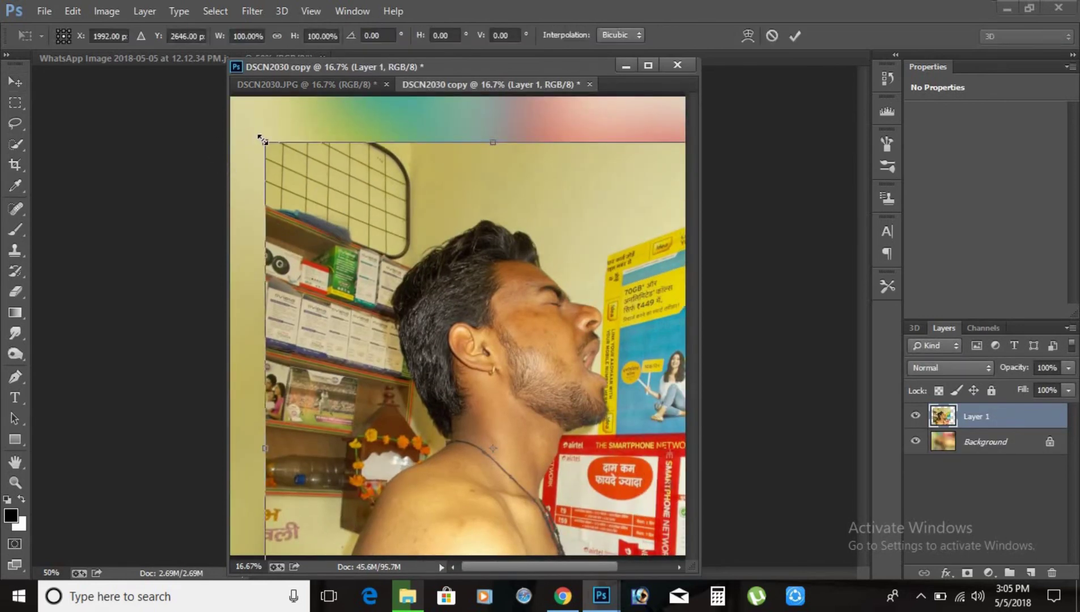
pyautogui.moveTo(263, 140); pyautogui.dragTo(490, 344)
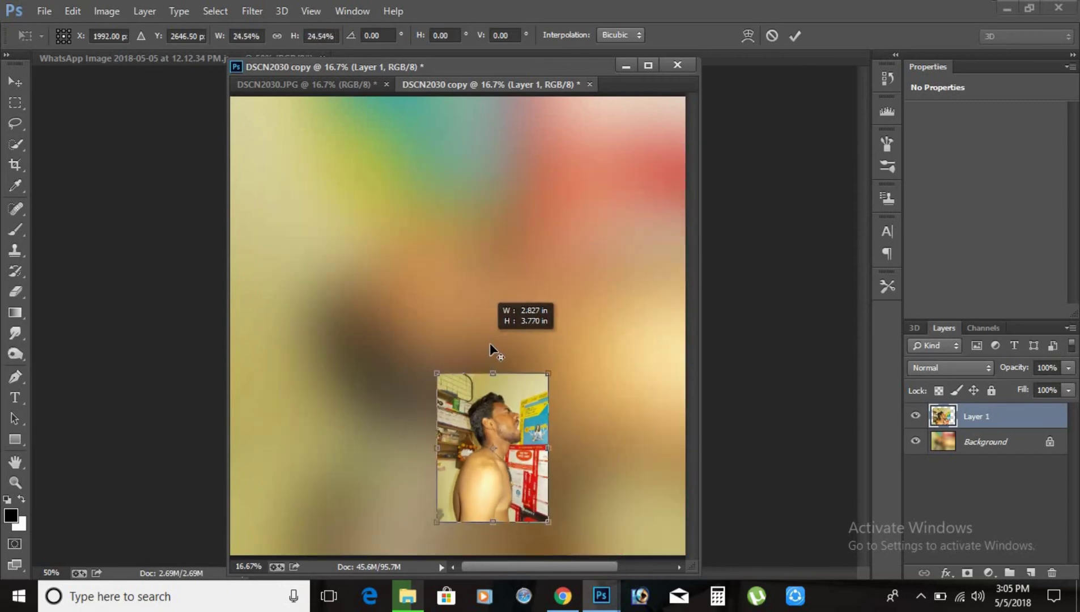
pyautogui.press('Return')
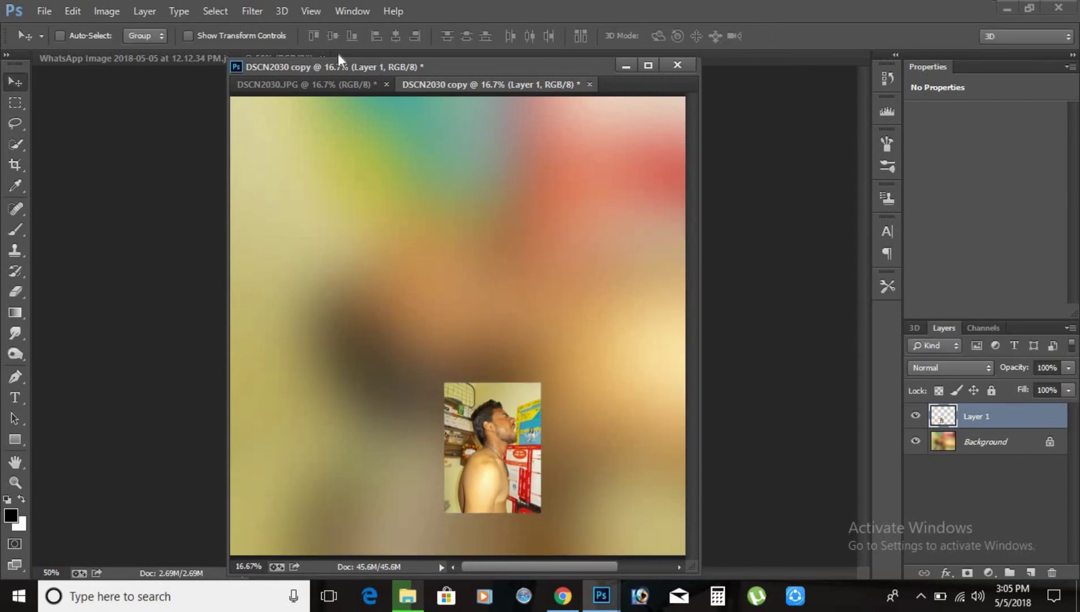
pyautogui.click(387, 85)
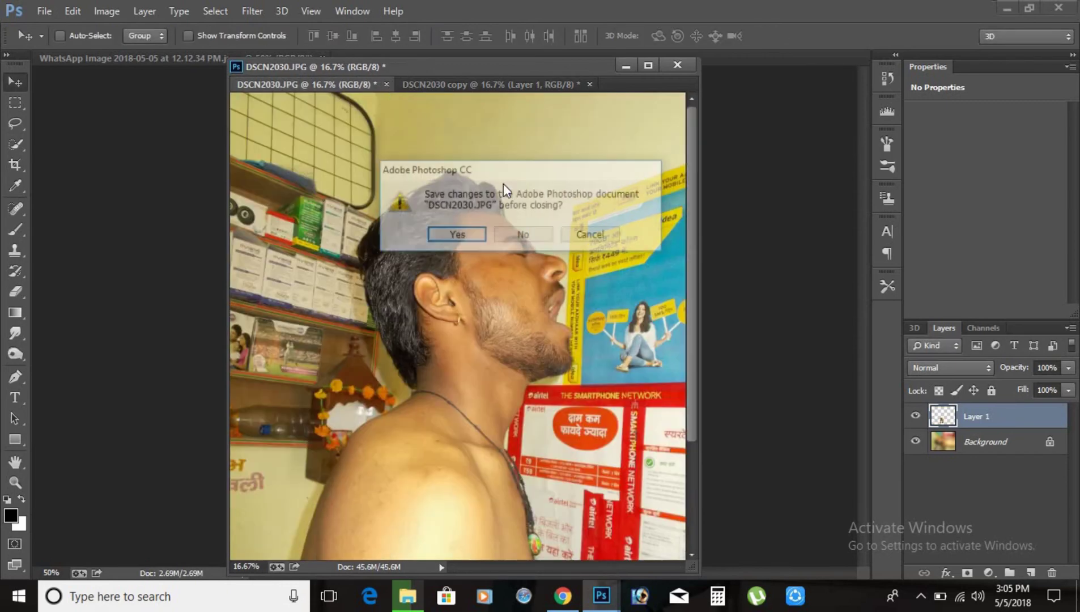
pyautogui.click(522, 233)
# Enlarge the portrait layer to about 298% and set it upright at the upper left
pyautogui.moveTo(460, 73); pyautogui.dragTo(558, 61)
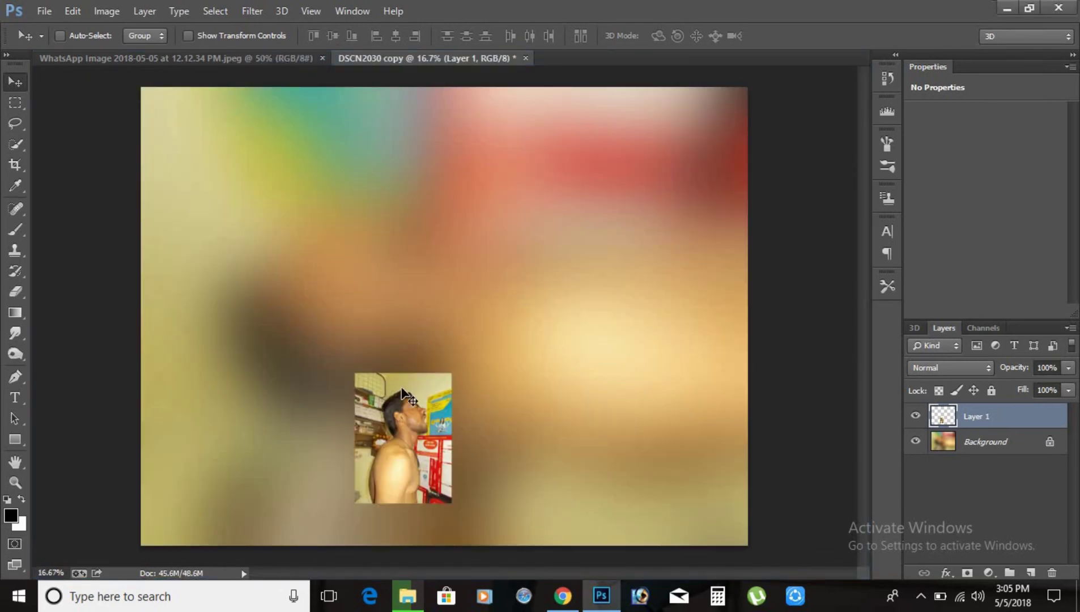
pyautogui.moveTo(401, 391); pyautogui.dragTo(250, 201)
pyautogui.hotkey('ctrl', 't')
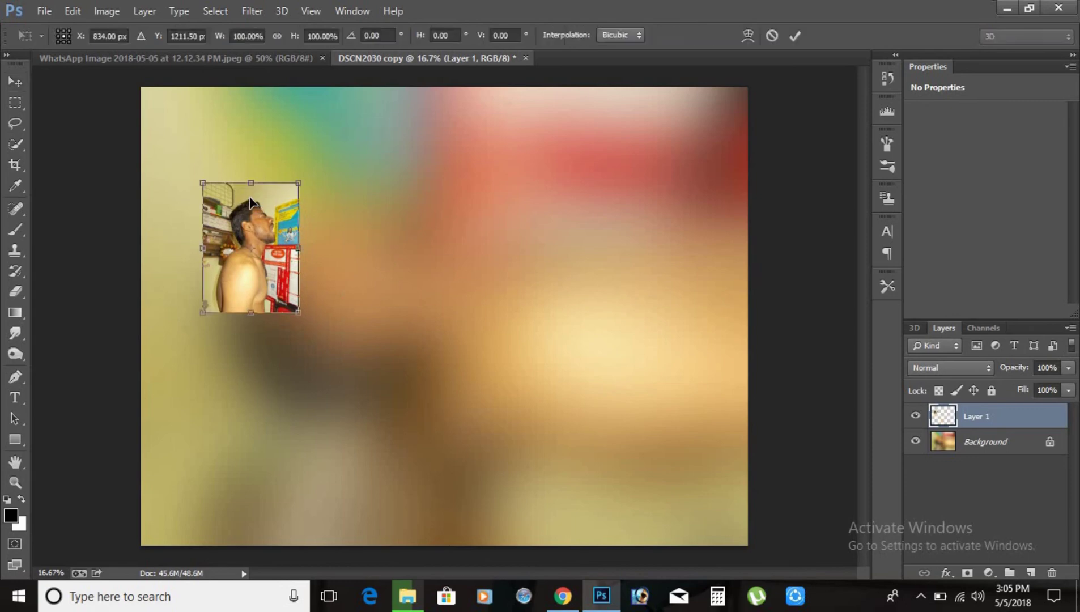
pyautogui.moveTo(301, 316); pyautogui.dragTo(395, 442)
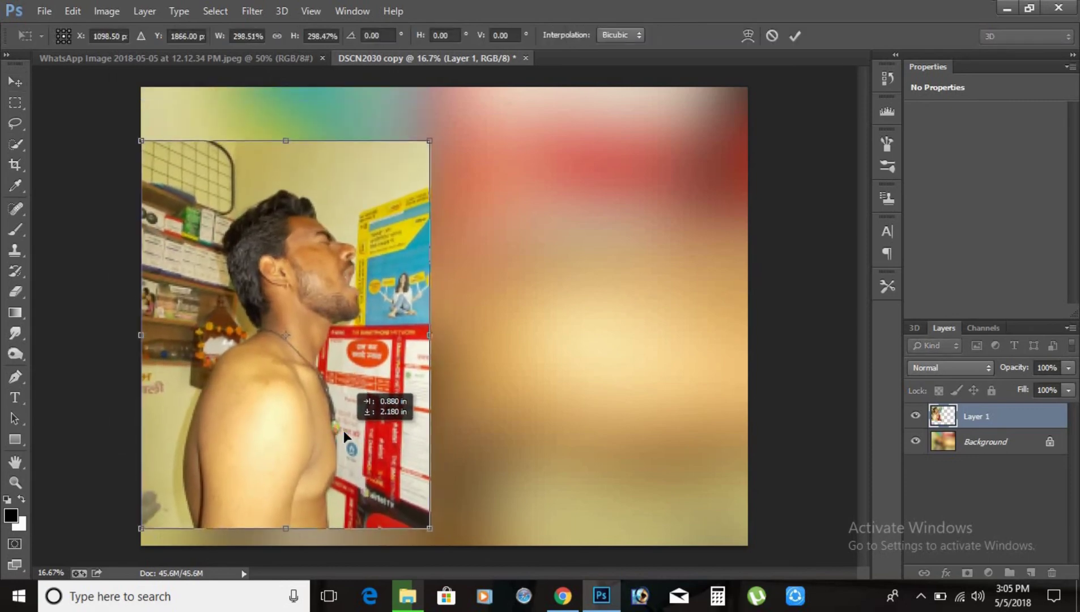
pyautogui.moveTo(336, 379); pyautogui.dragTo(370, 467)
pyautogui.moveTo(450, 311)
pyautogui.mouseDown()
pyautogui.moveTo(353, 329)
pyautogui.moveTo(346, 318)
pyautogui.mouseUp()
pyautogui.moveTo(479, 287); pyautogui.dragTo(483, 318)
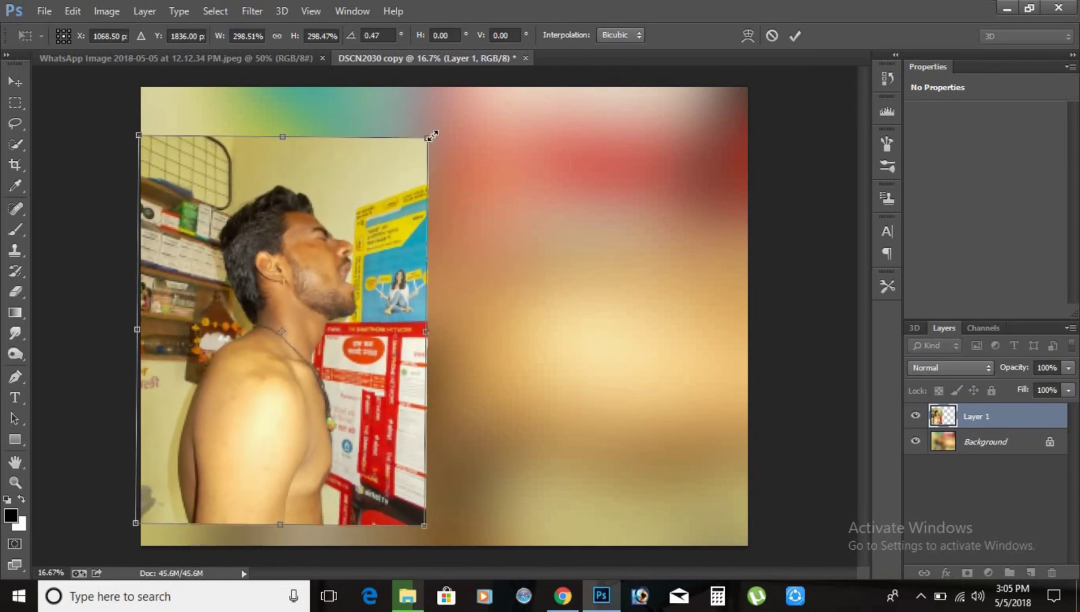
pyautogui.moveTo(432, 135); pyautogui.dragTo(424, 157)
pyautogui.press('Return')
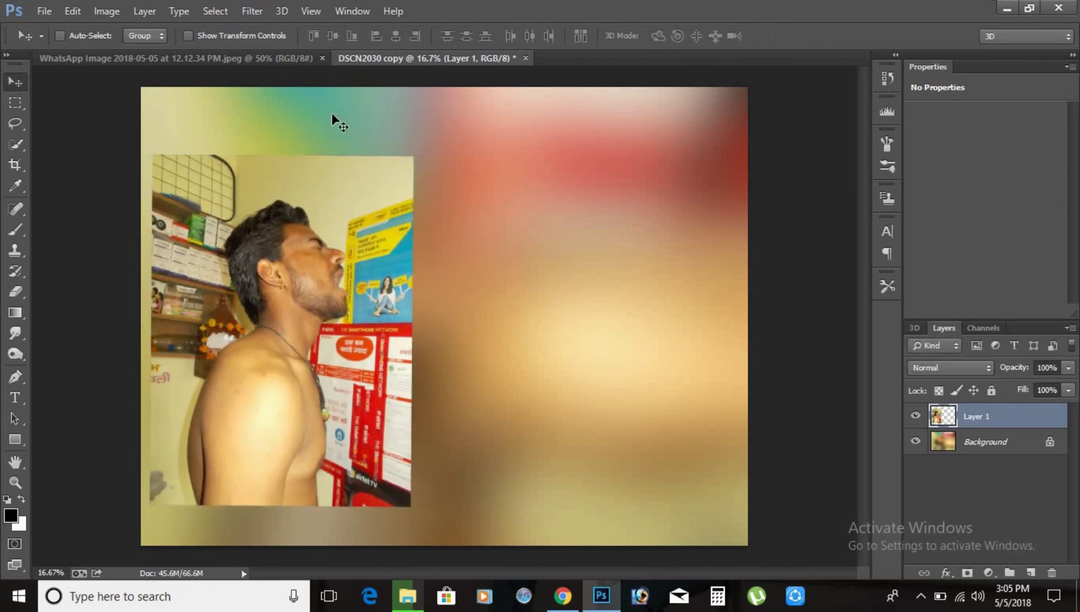
# Drag the ANACONDAS poster into the composite as Layer 2, scaled to about 325% on the right
pyautogui.click(267, 62)
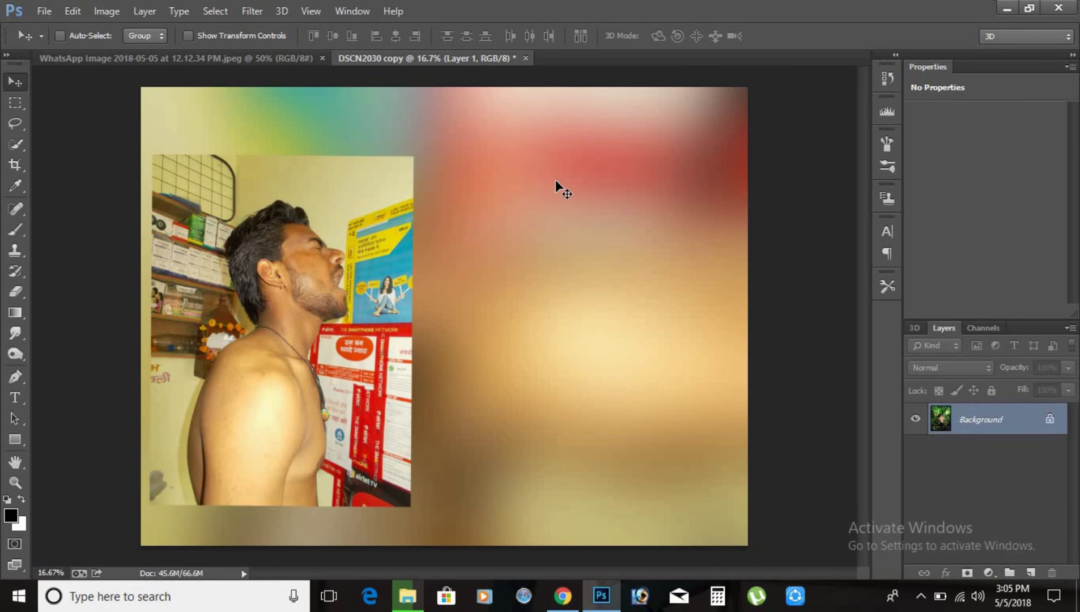
pyautogui.moveTo(432, 56); pyautogui.dragTo(520, 150)
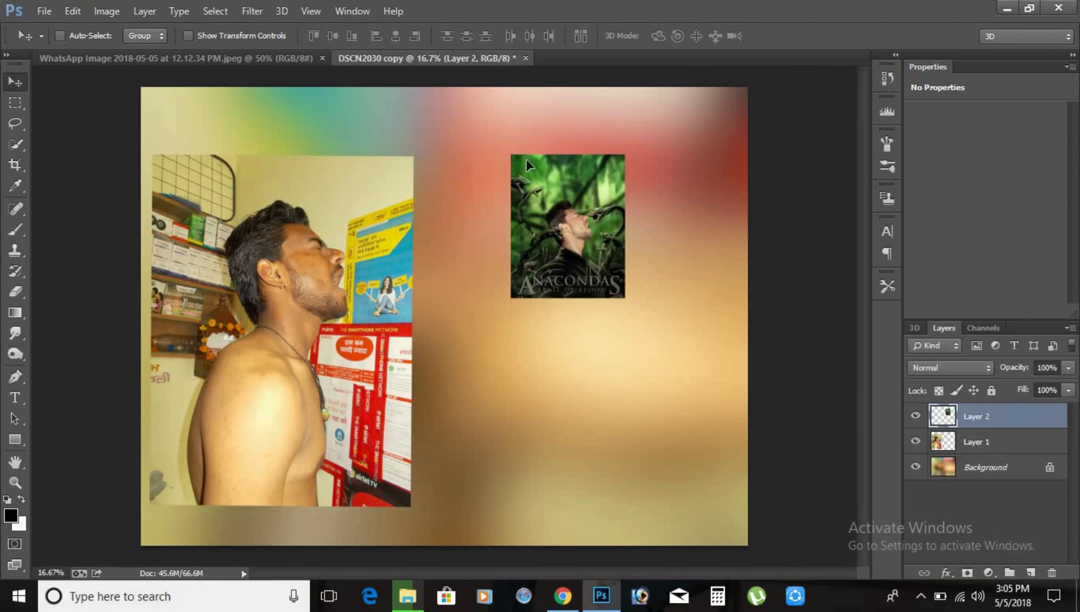
pyautogui.hotkey('ctrl', 't')
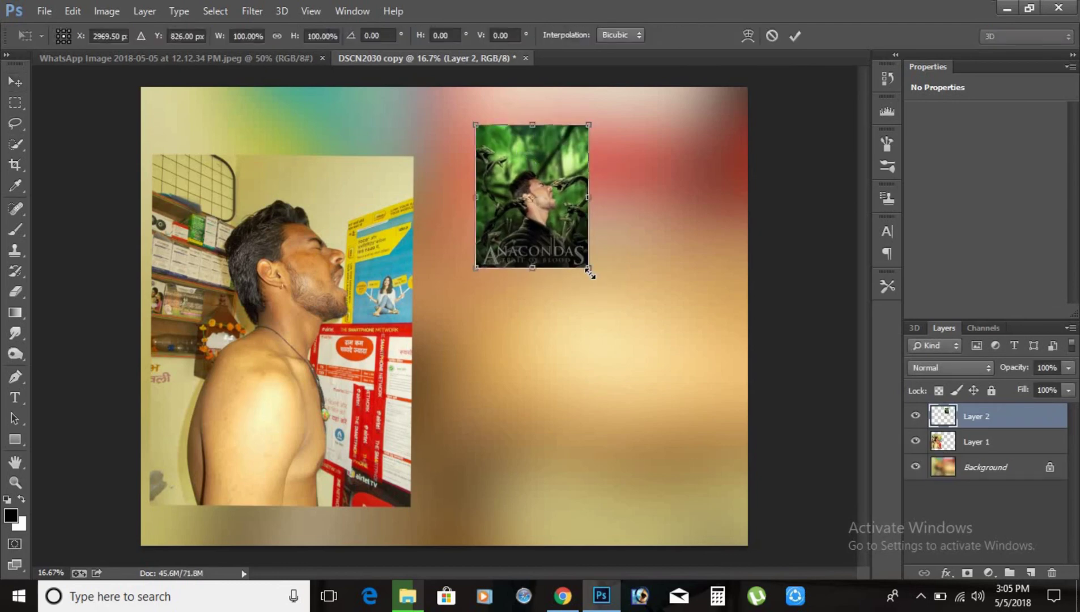
pyautogui.moveTo(688, 376); pyautogui.dragTo(693, 398)
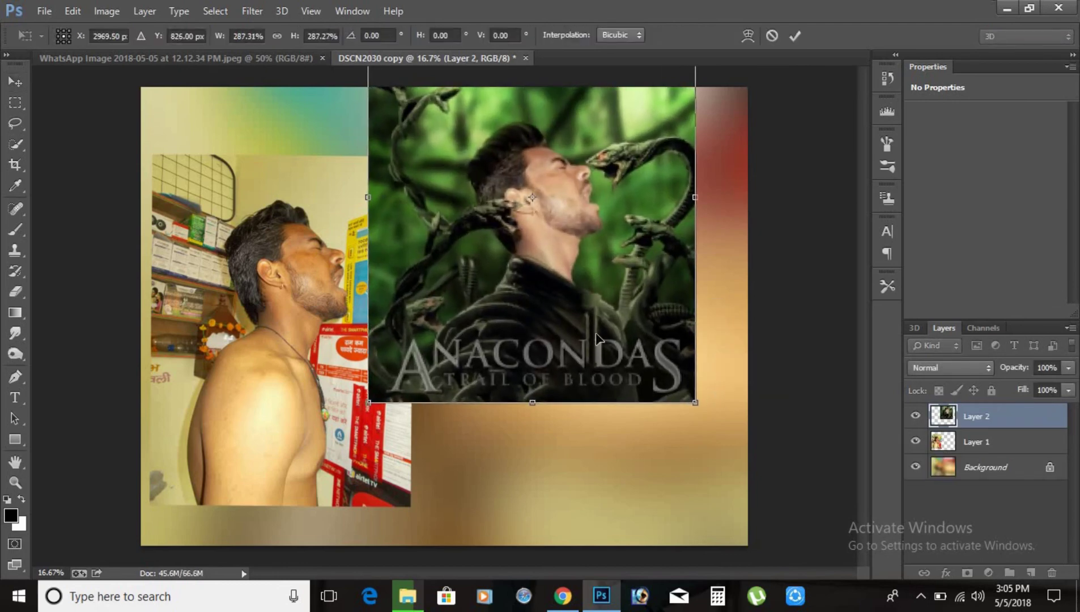
pyautogui.moveTo(581, 298)
pyautogui.mouseDown()
pyautogui.moveTo(616, 401)
pyautogui.moveTo(581, 401)
pyautogui.mouseUp()
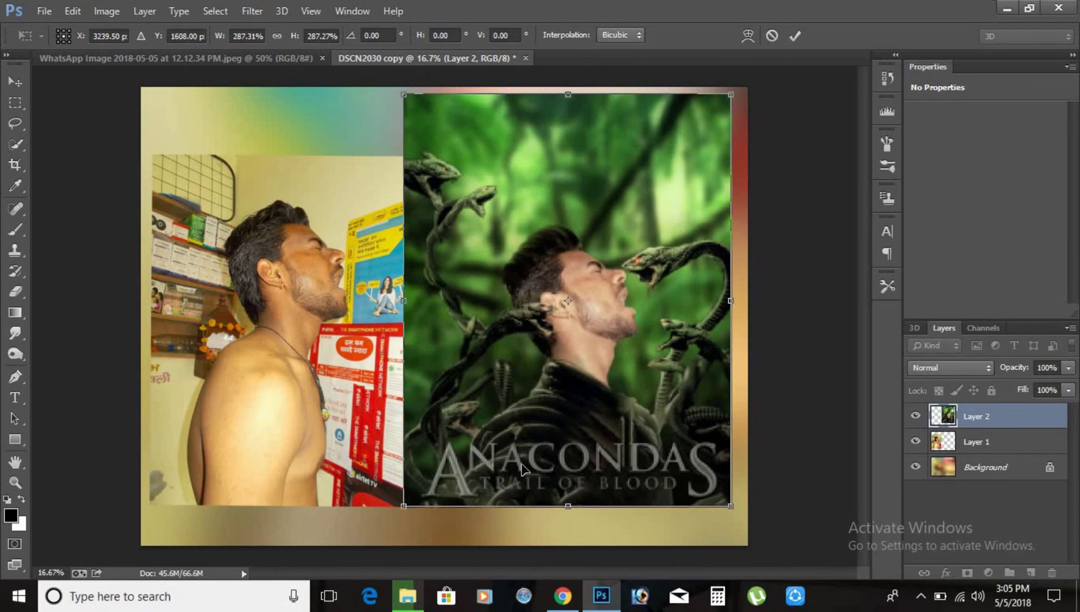
pyautogui.moveTo(407, 501); pyautogui.dragTo(385, 529)
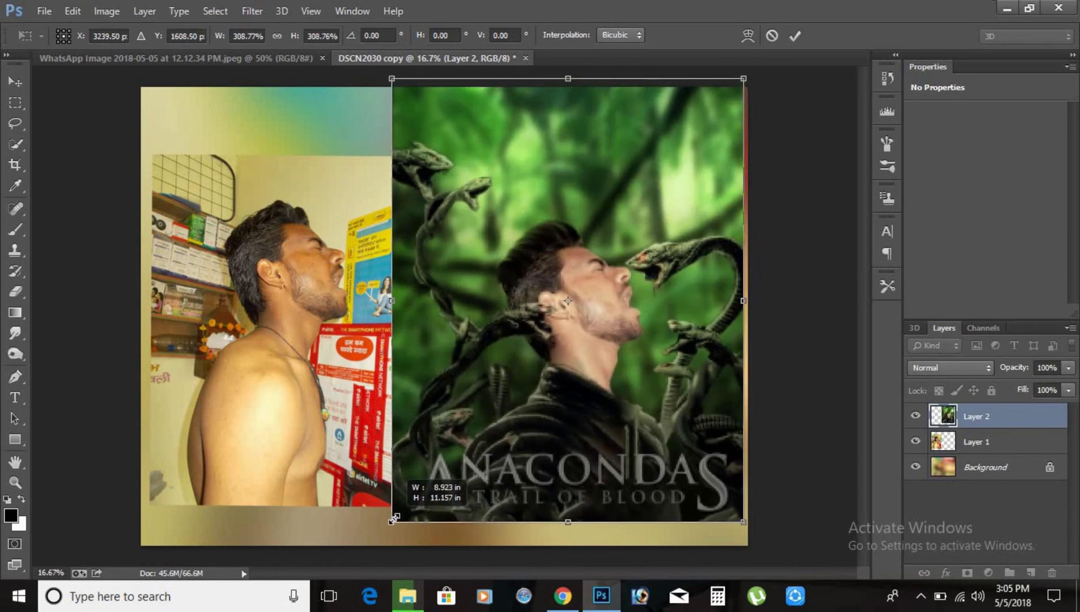
pyautogui.moveTo(548, 424); pyautogui.dragTo(543, 431)
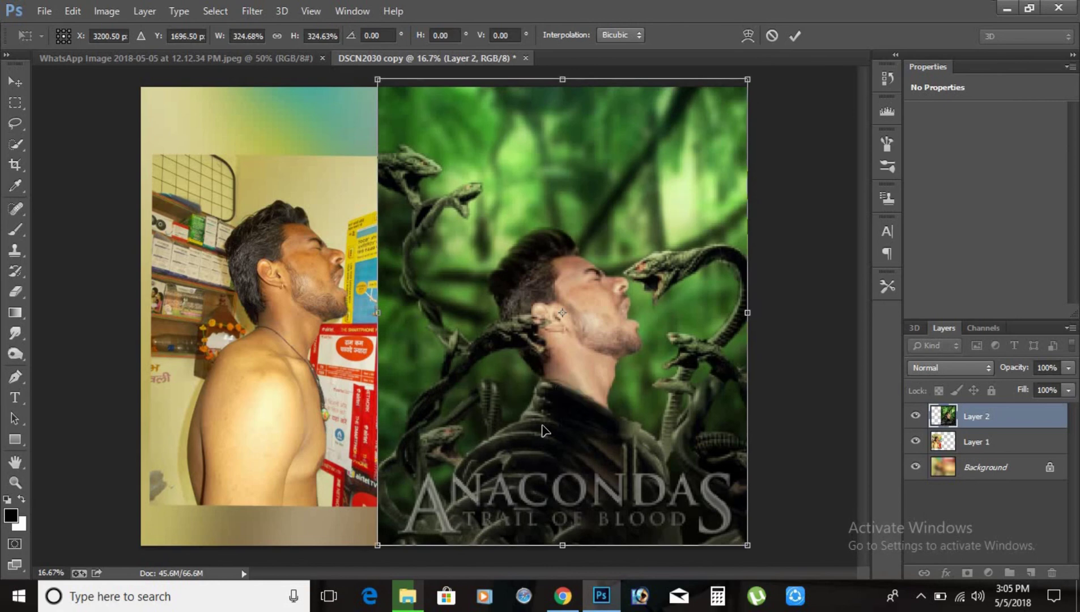
pyautogui.press('Return')
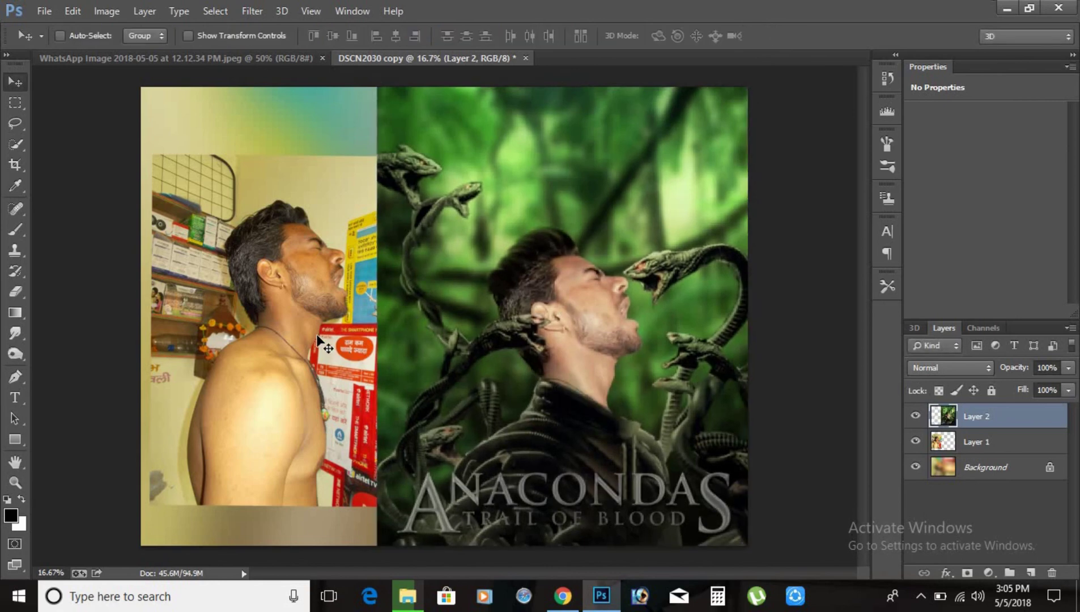
pyautogui.moveTo(324, 343); pyautogui.dragTo(298, 325)
pyautogui.hotkey('ctrl', 'z')
# Select Layer 1 and rescale the portrait to about 146%, filling the left half top to bottom
pyautogui.rightClick(316, 336)
pyautogui.click(329, 347)
pyautogui.hotkey('ctrl', 't')
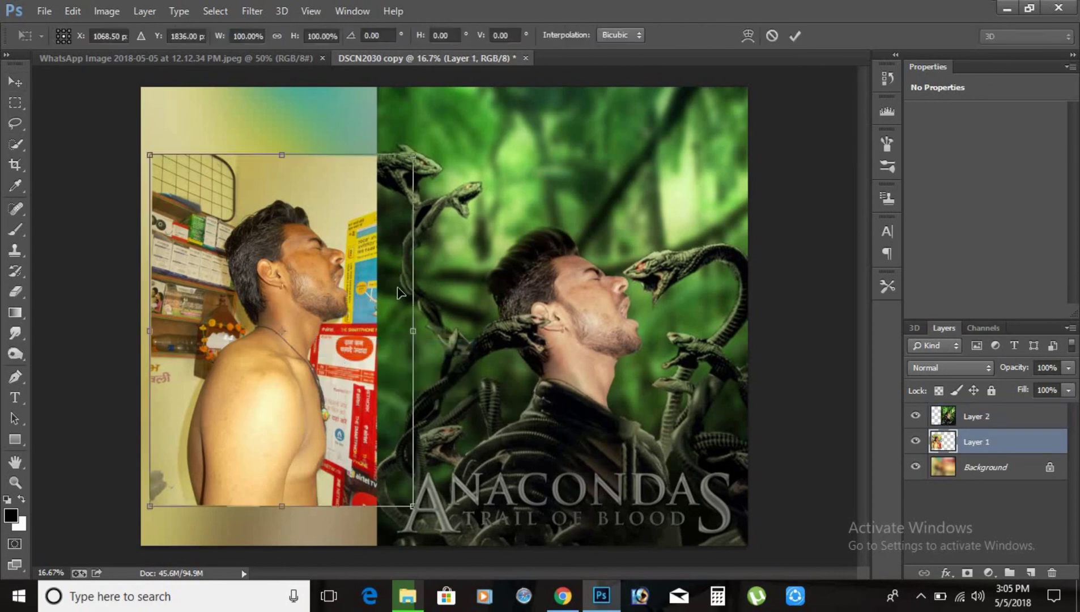
pyautogui.moveTo(412, 154); pyautogui.dragTo(460, 105)
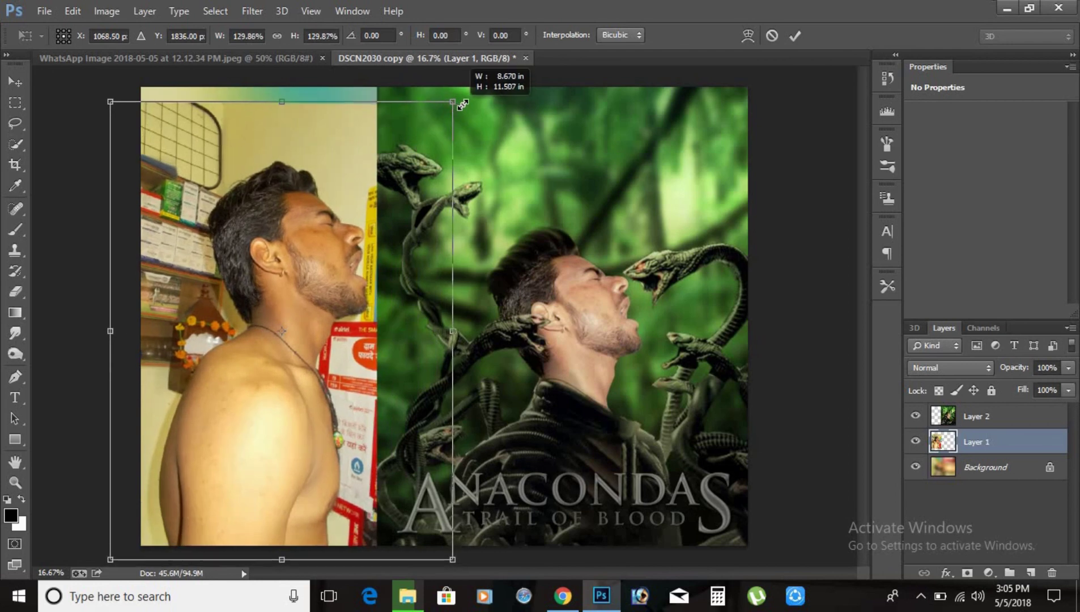
pyautogui.moveTo(457, 105); pyautogui.dragTo(467, 92)
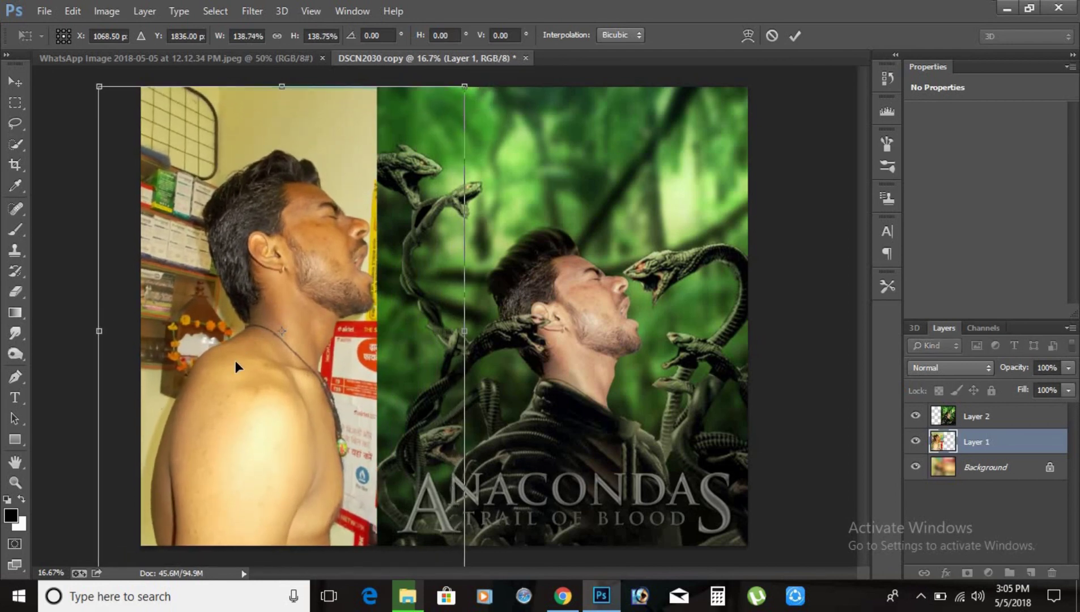
pyautogui.moveTo(236, 361); pyautogui.dragTo(178, 397)
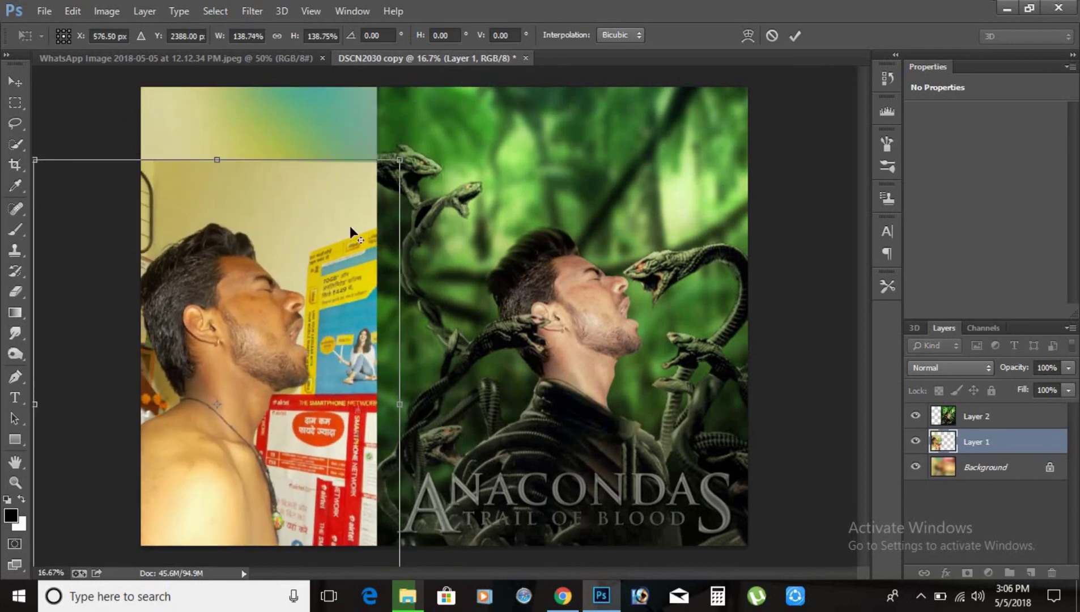
pyautogui.moveTo(402, 158); pyautogui.dragTo(409, 146)
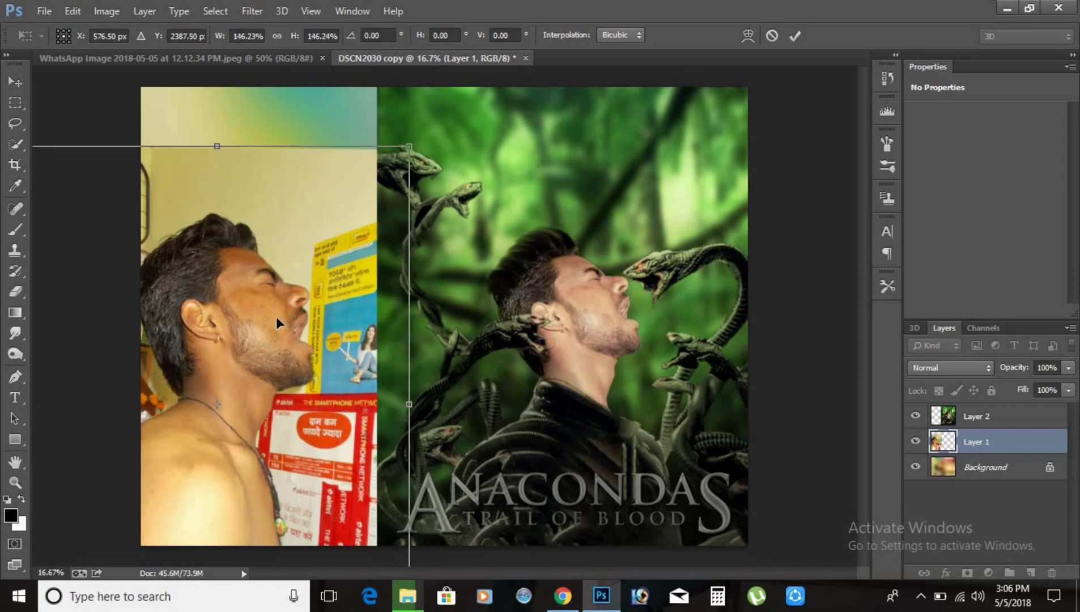
pyautogui.moveTo(276, 317); pyautogui.dragTo(297, 277)
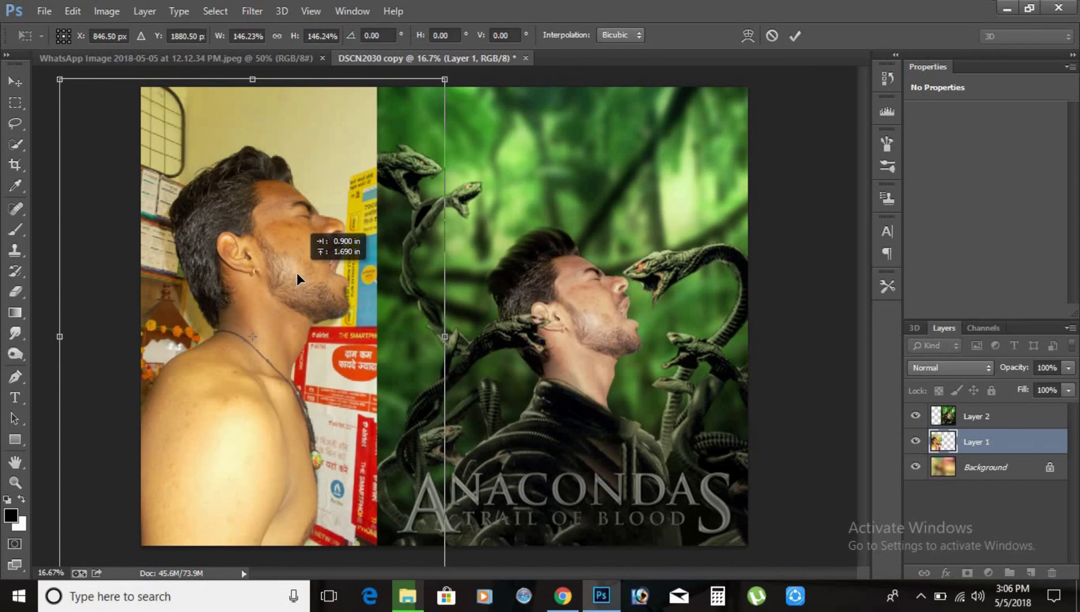
pyautogui.doubleClick(297, 273)
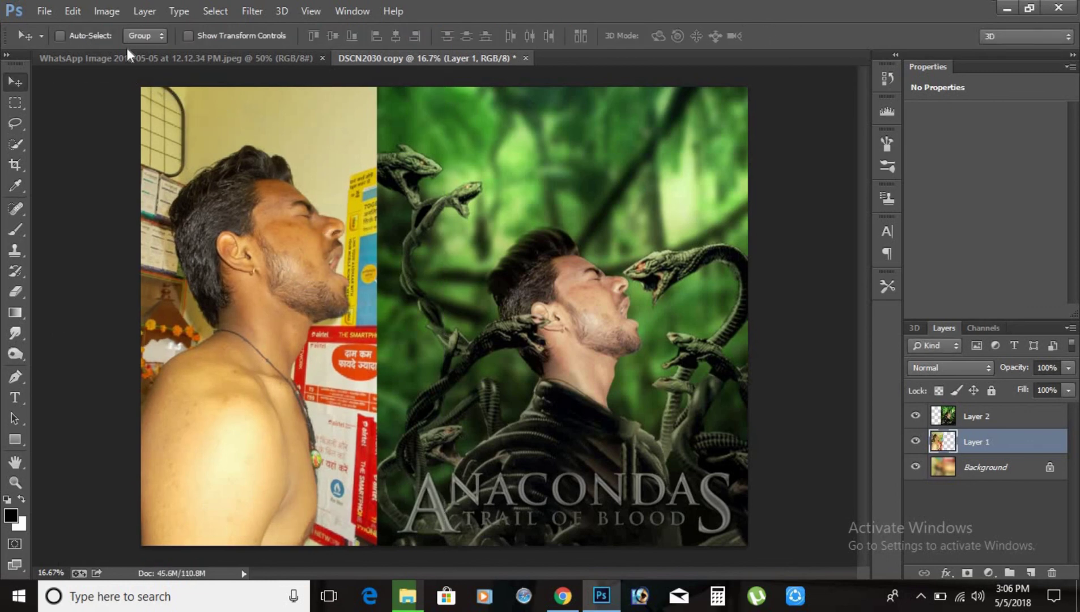
# Apply a 4 px black centre stroke to the portrait layer with Edit > Stroke
pyautogui.click(76, 11)
pyautogui.click(76, 12)
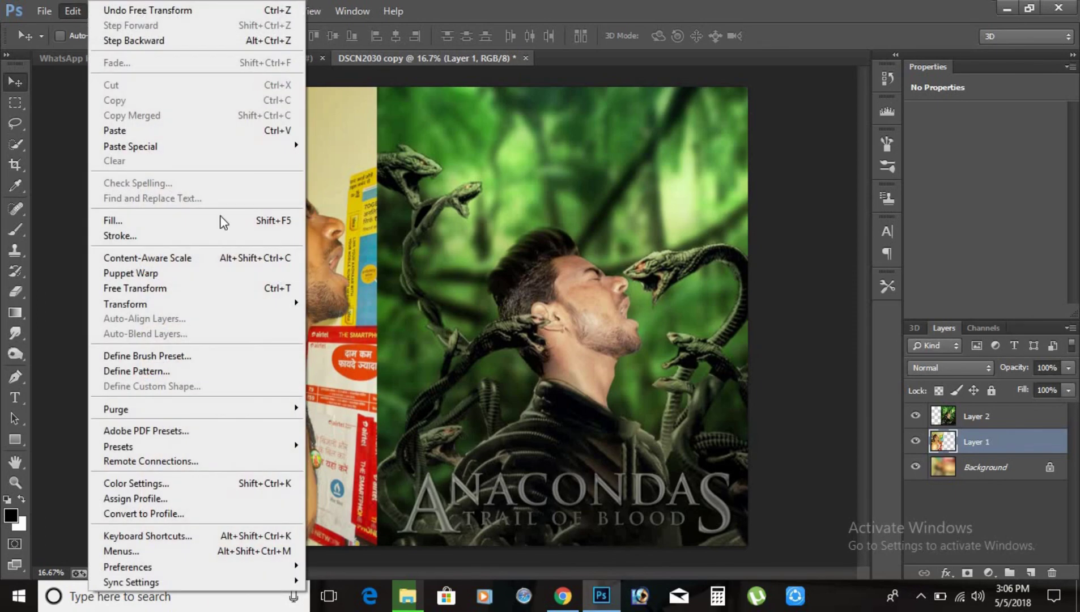
pyautogui.click(229, 236)
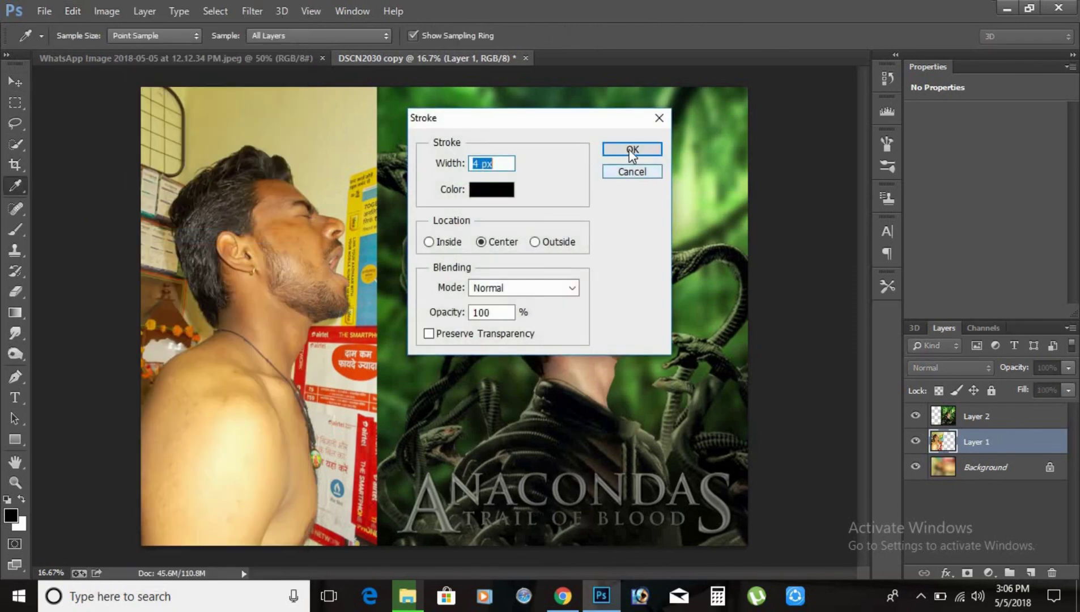
pyautogui.click(628, 149)
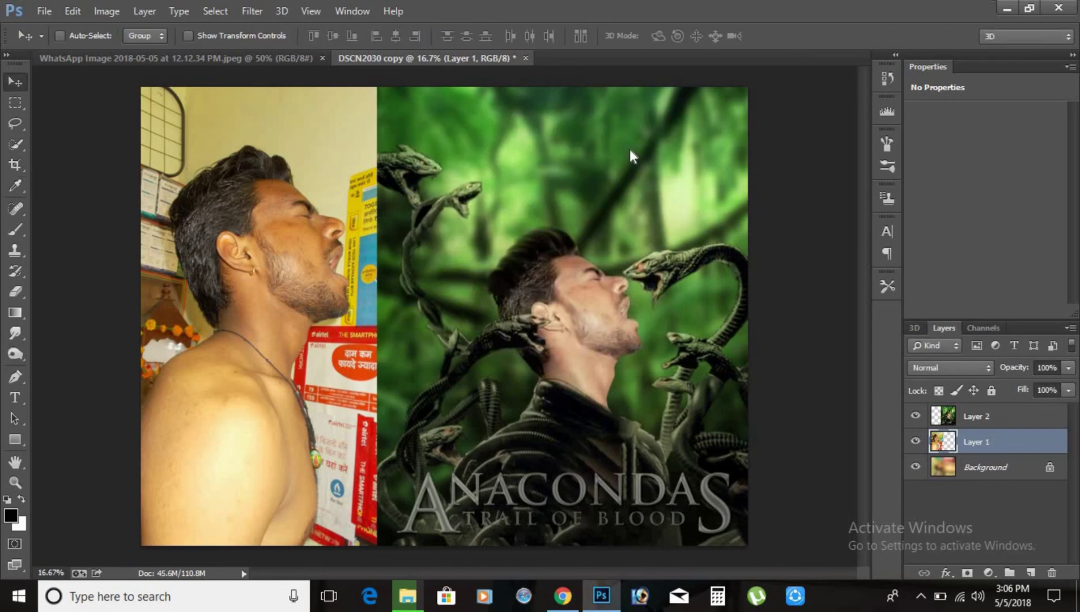
# Select the poster layer (Layer 2) and browse the Edit and File menus without choosing anything
pyautogui.rightClick(629, 149)
pyautogui.click(640, 157)
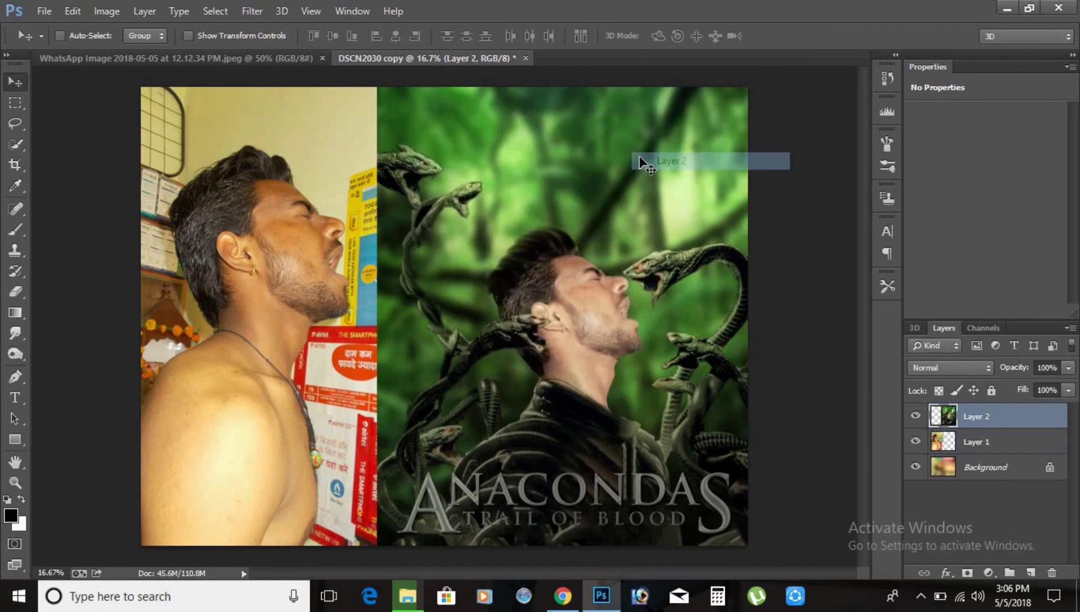
pyautogui.click(64, 12)
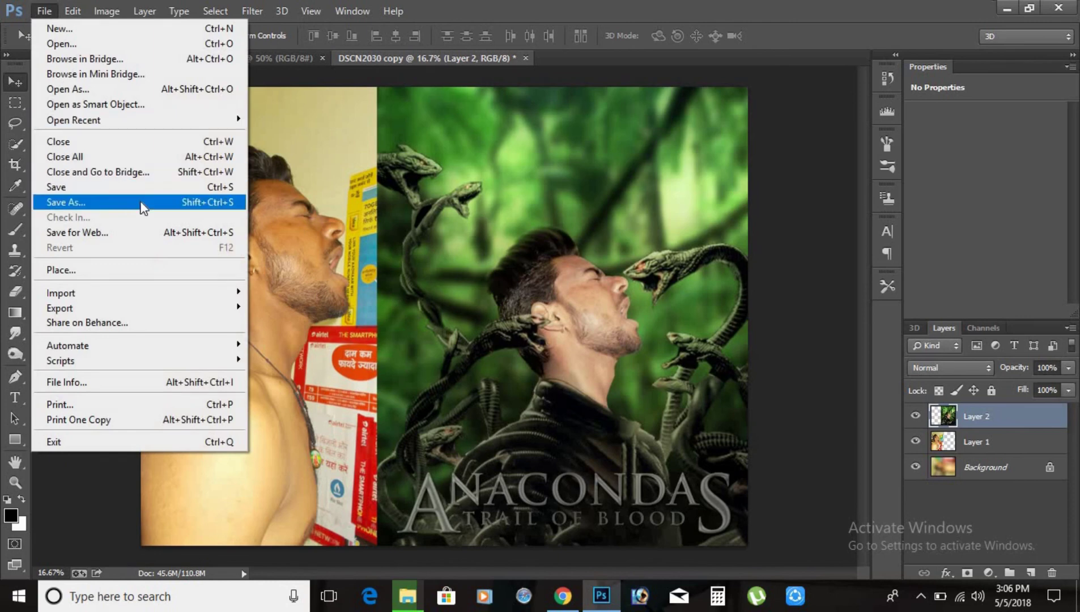
pyautogui.click(800, 218)
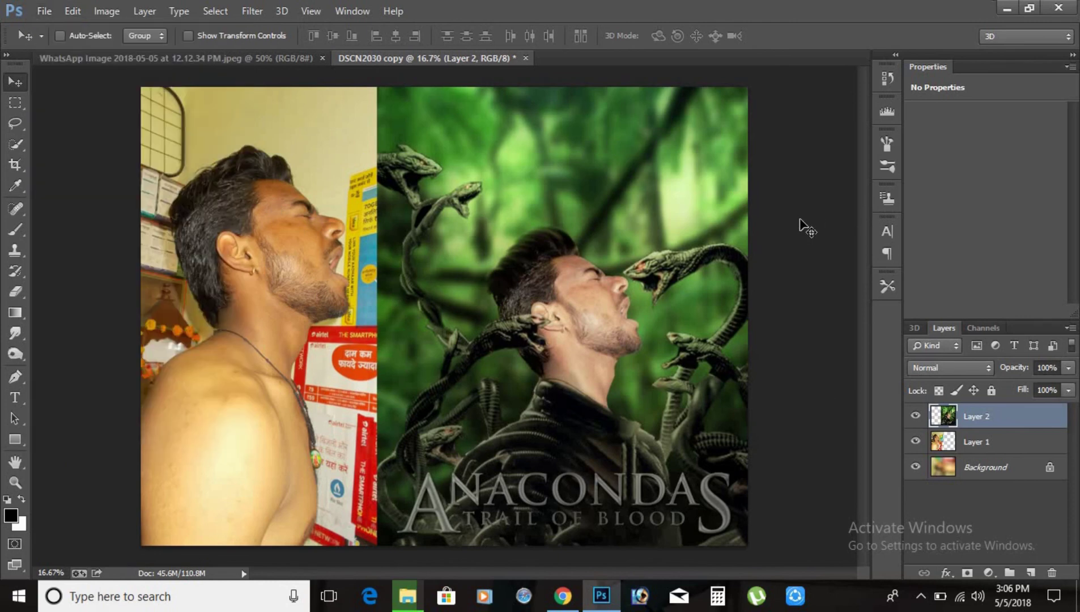
pyautogui.click(920, 596)
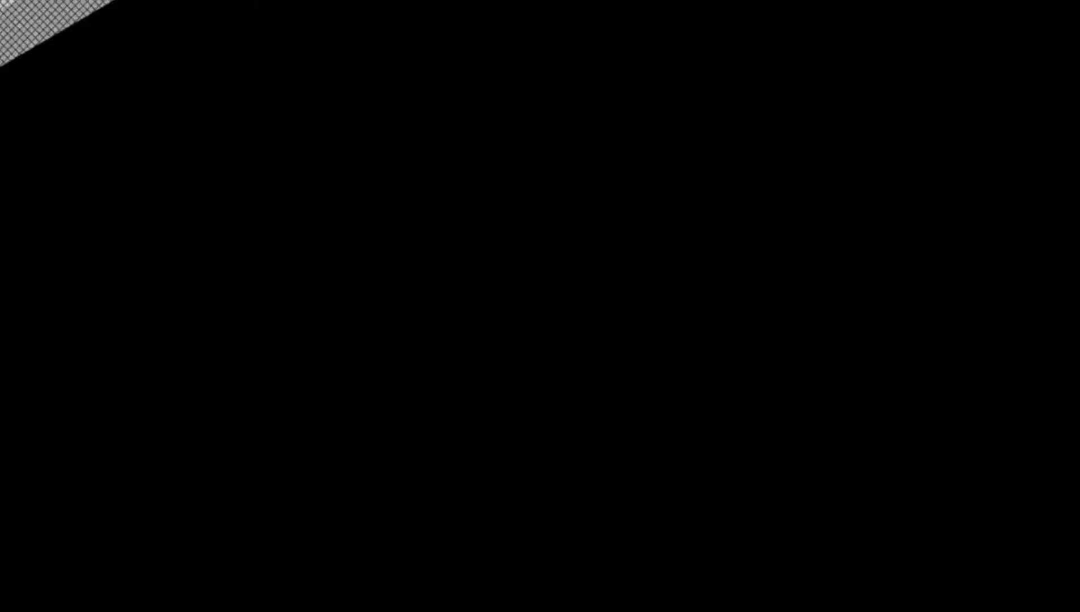